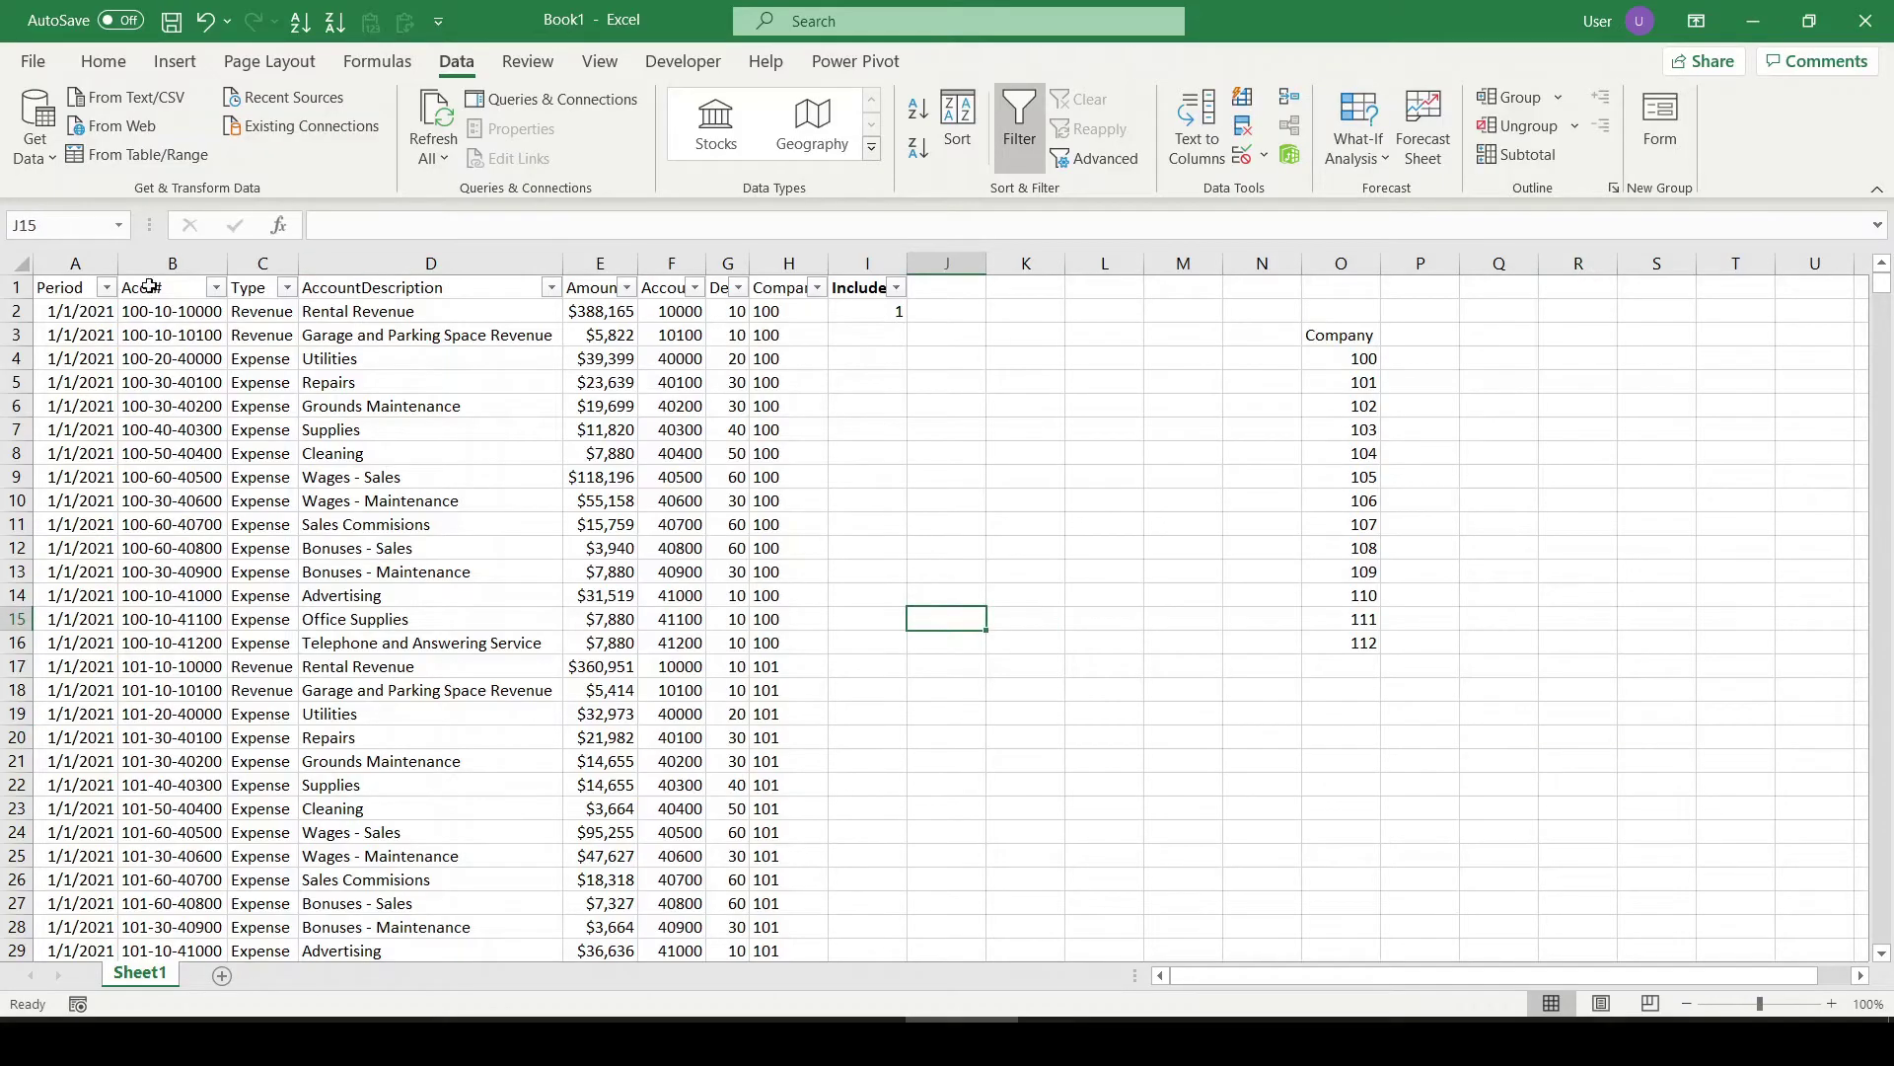
Inspect the Acct# values in column B, such as B2, B4, B5 and B8
left_click_drag(61, 288, 914, 797)
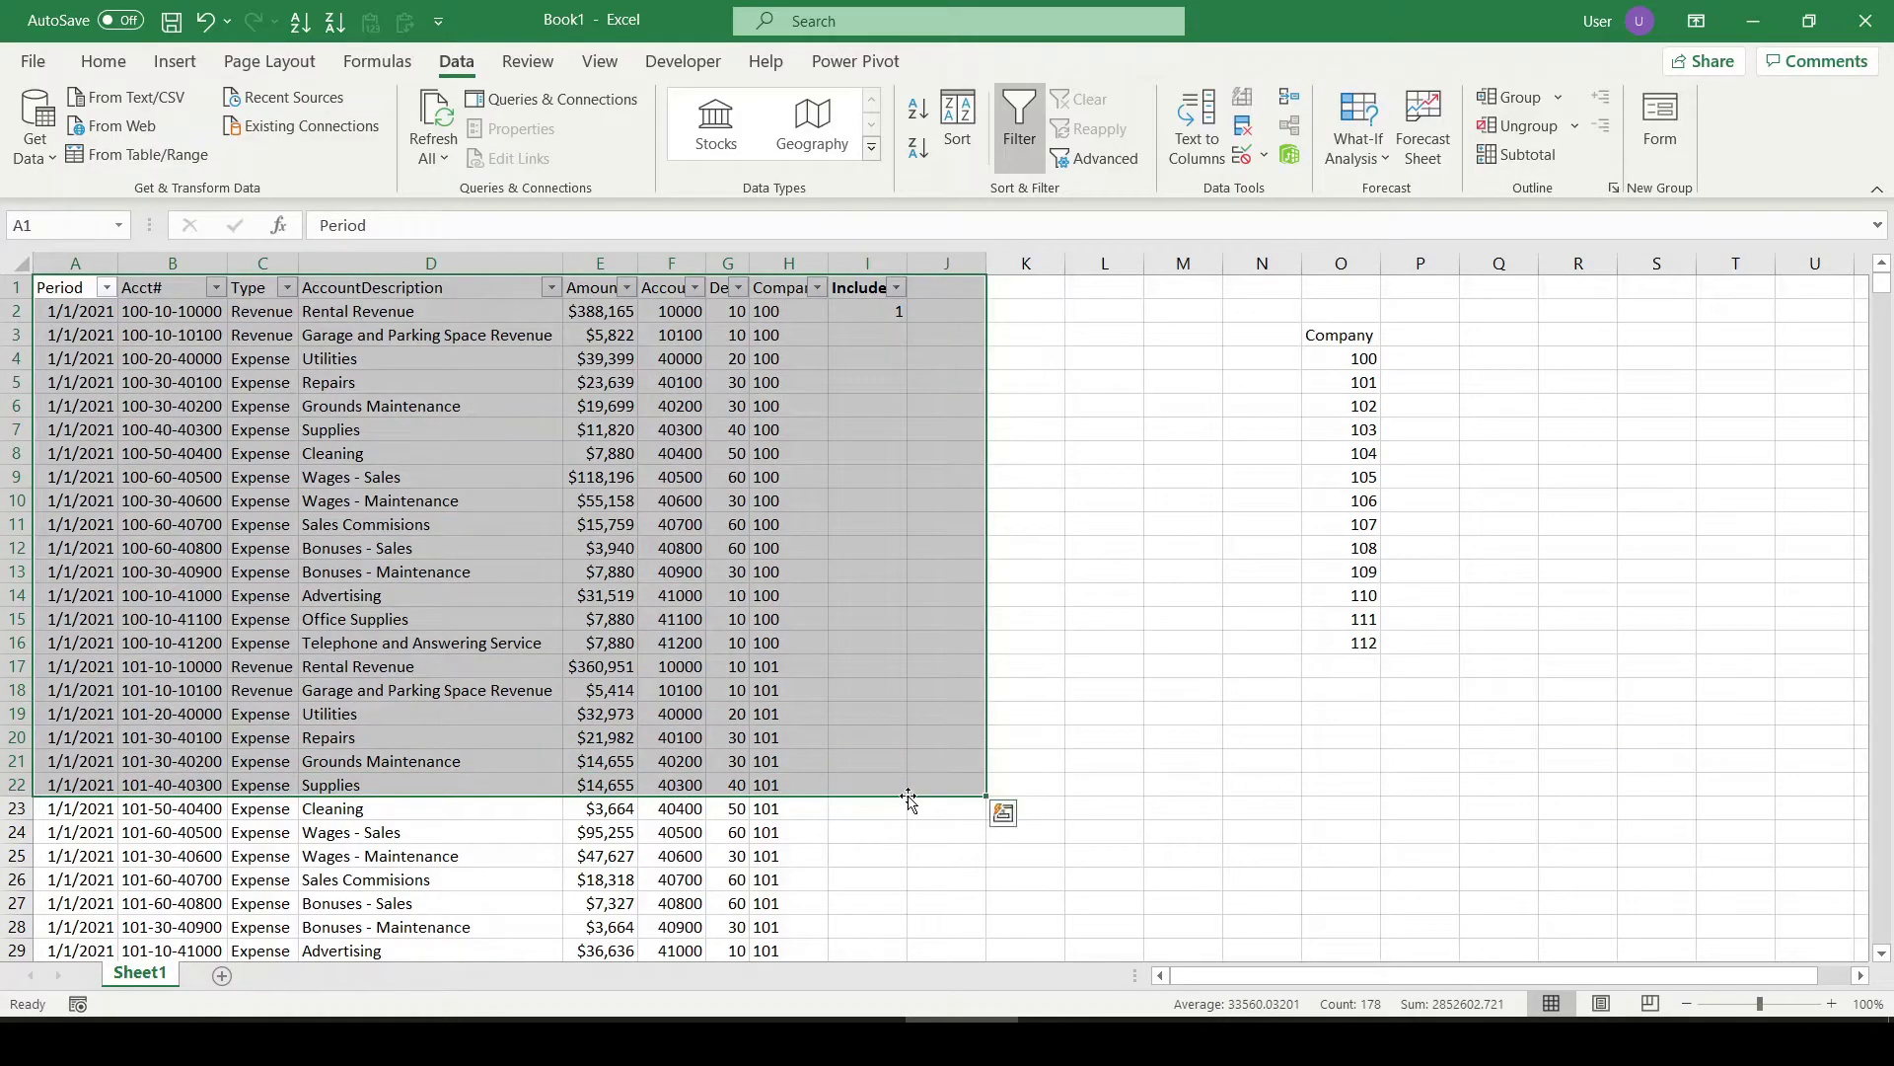
left_click(187, 378)
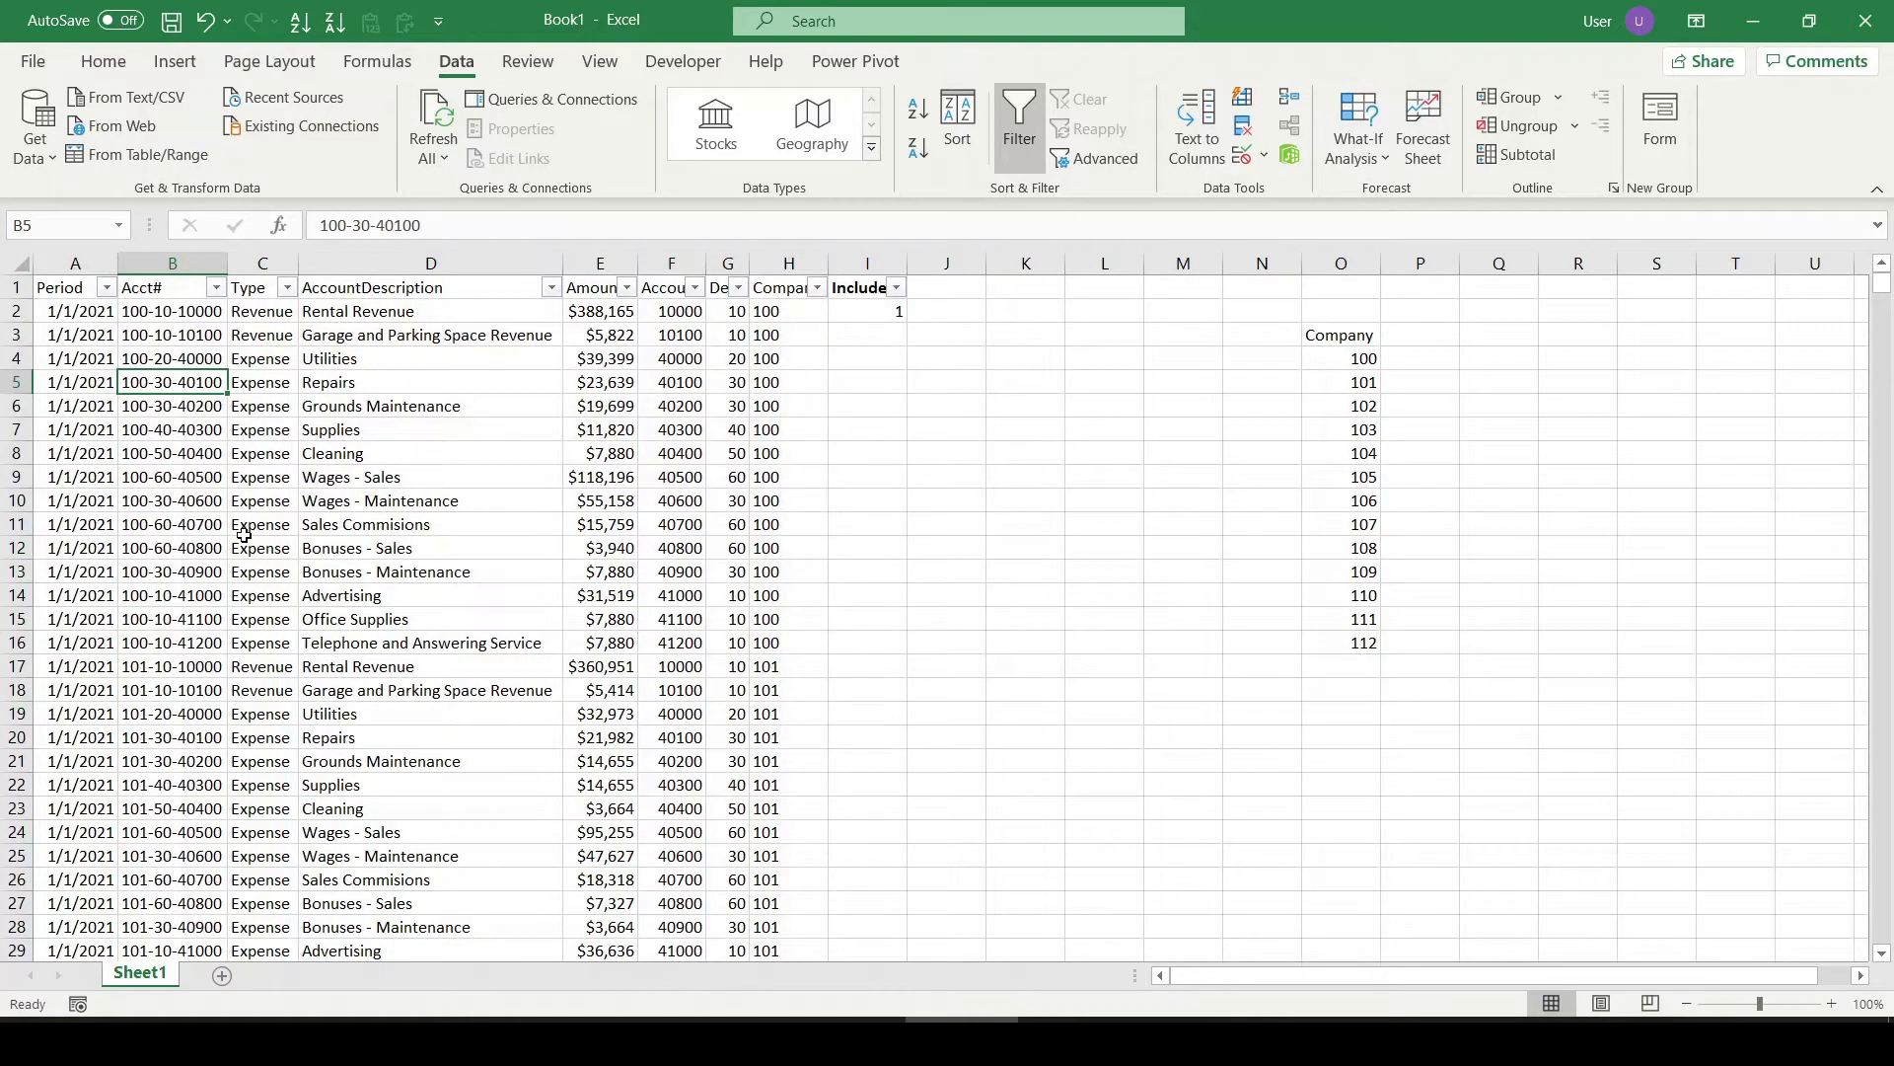
left_click(170, 263)
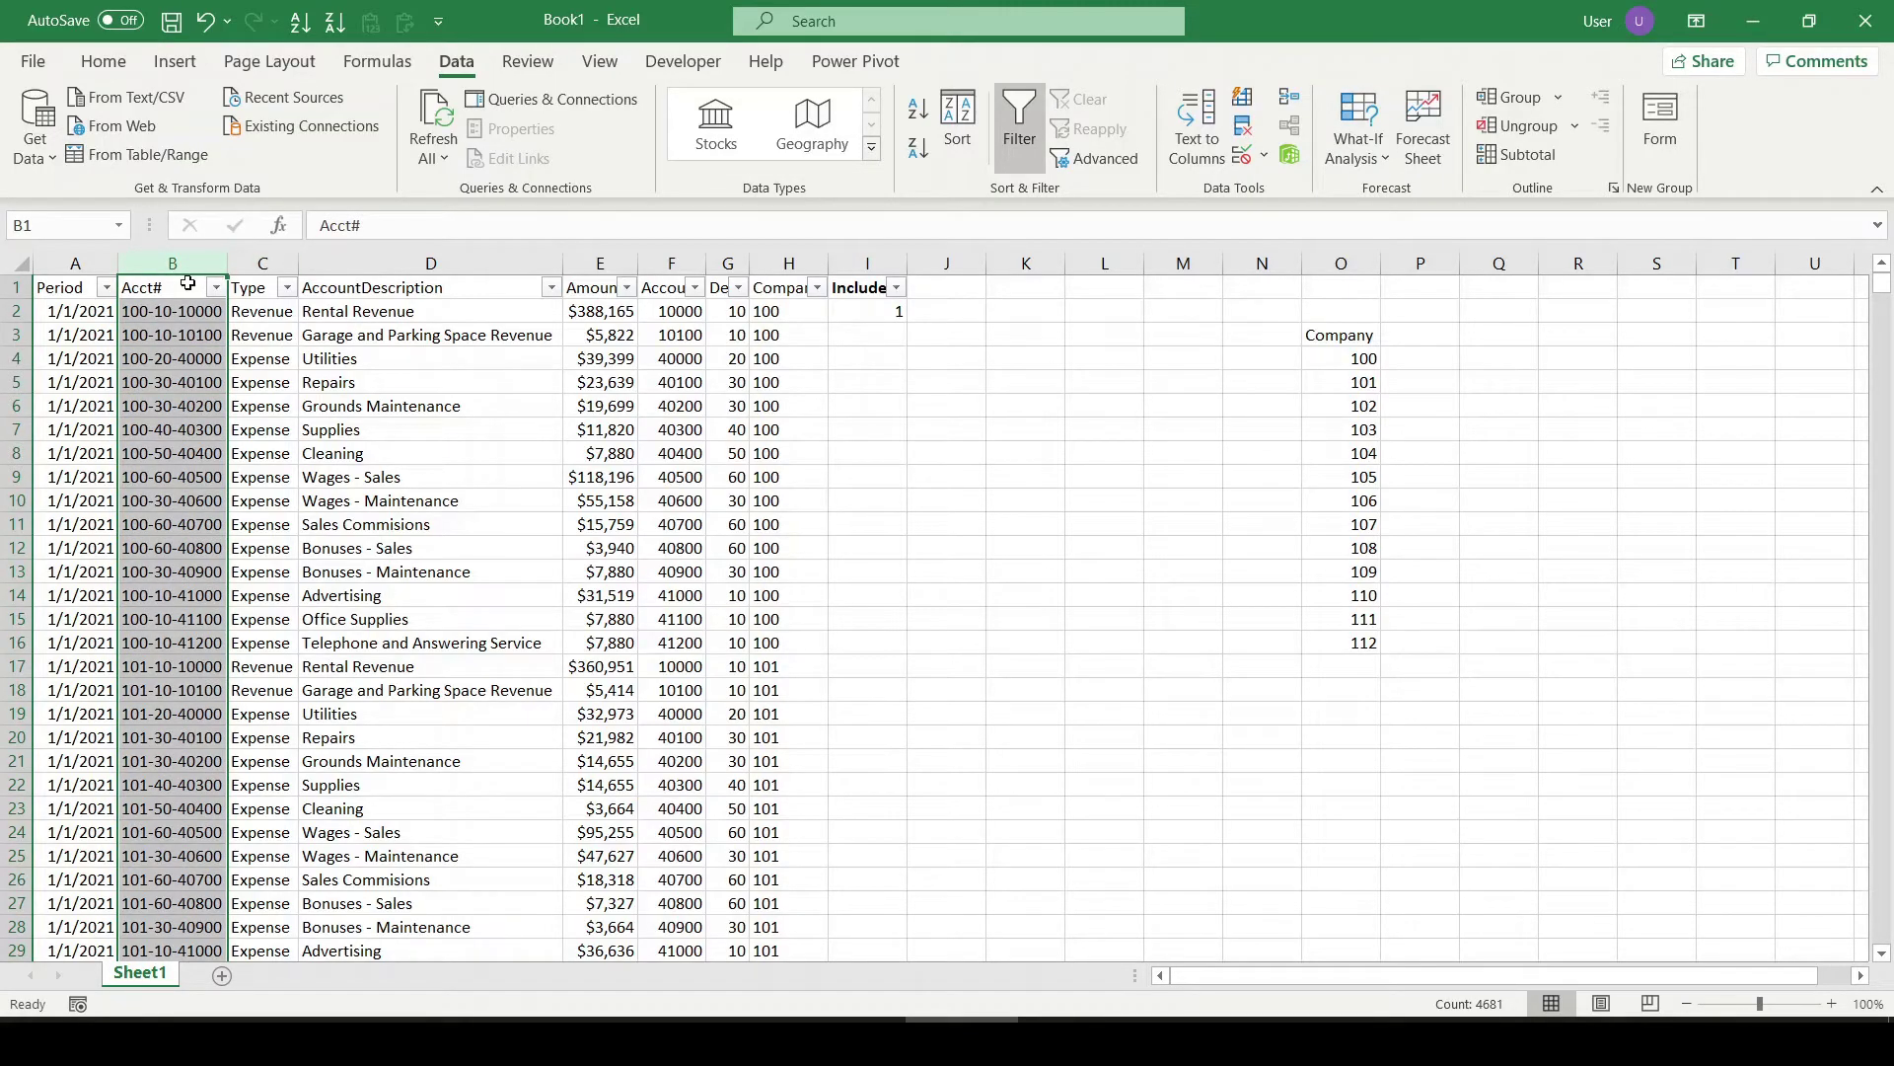
left_click(167, 307)
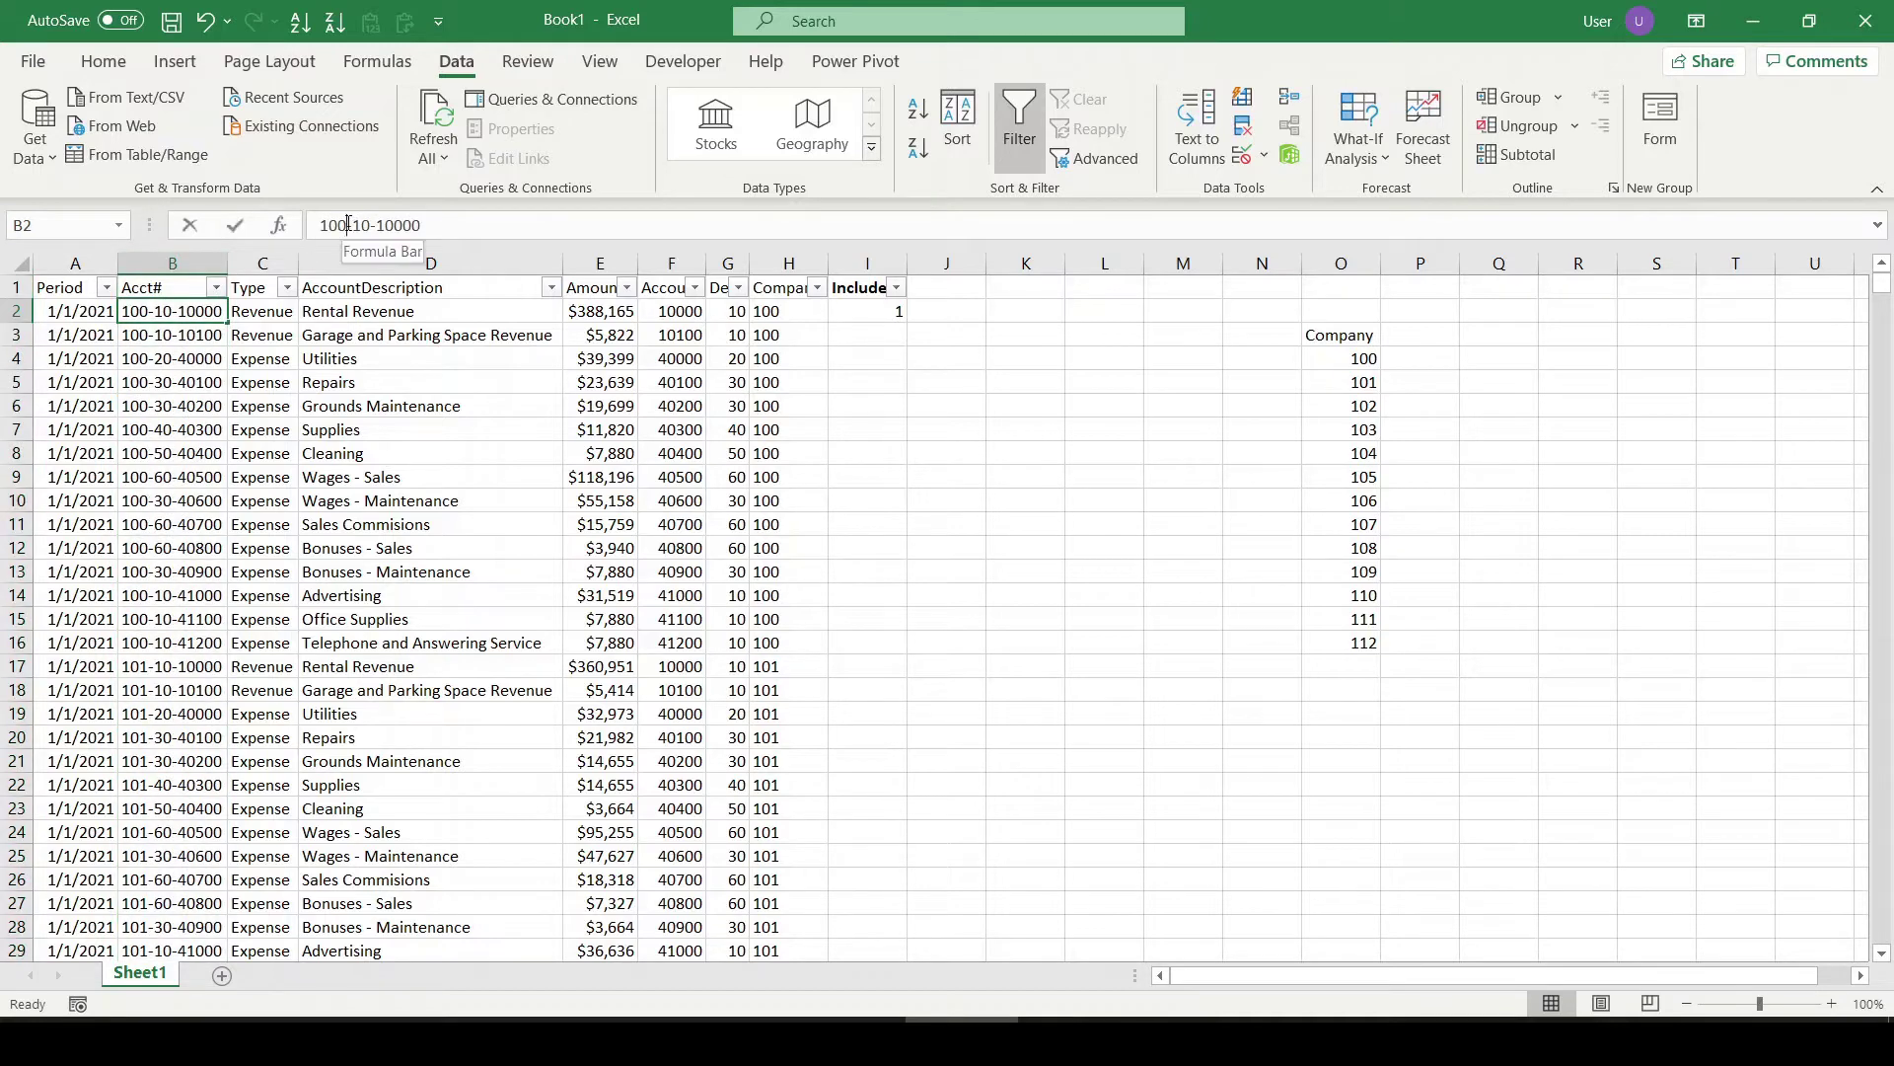
left_click(155, 361)
left_click(171, 309)
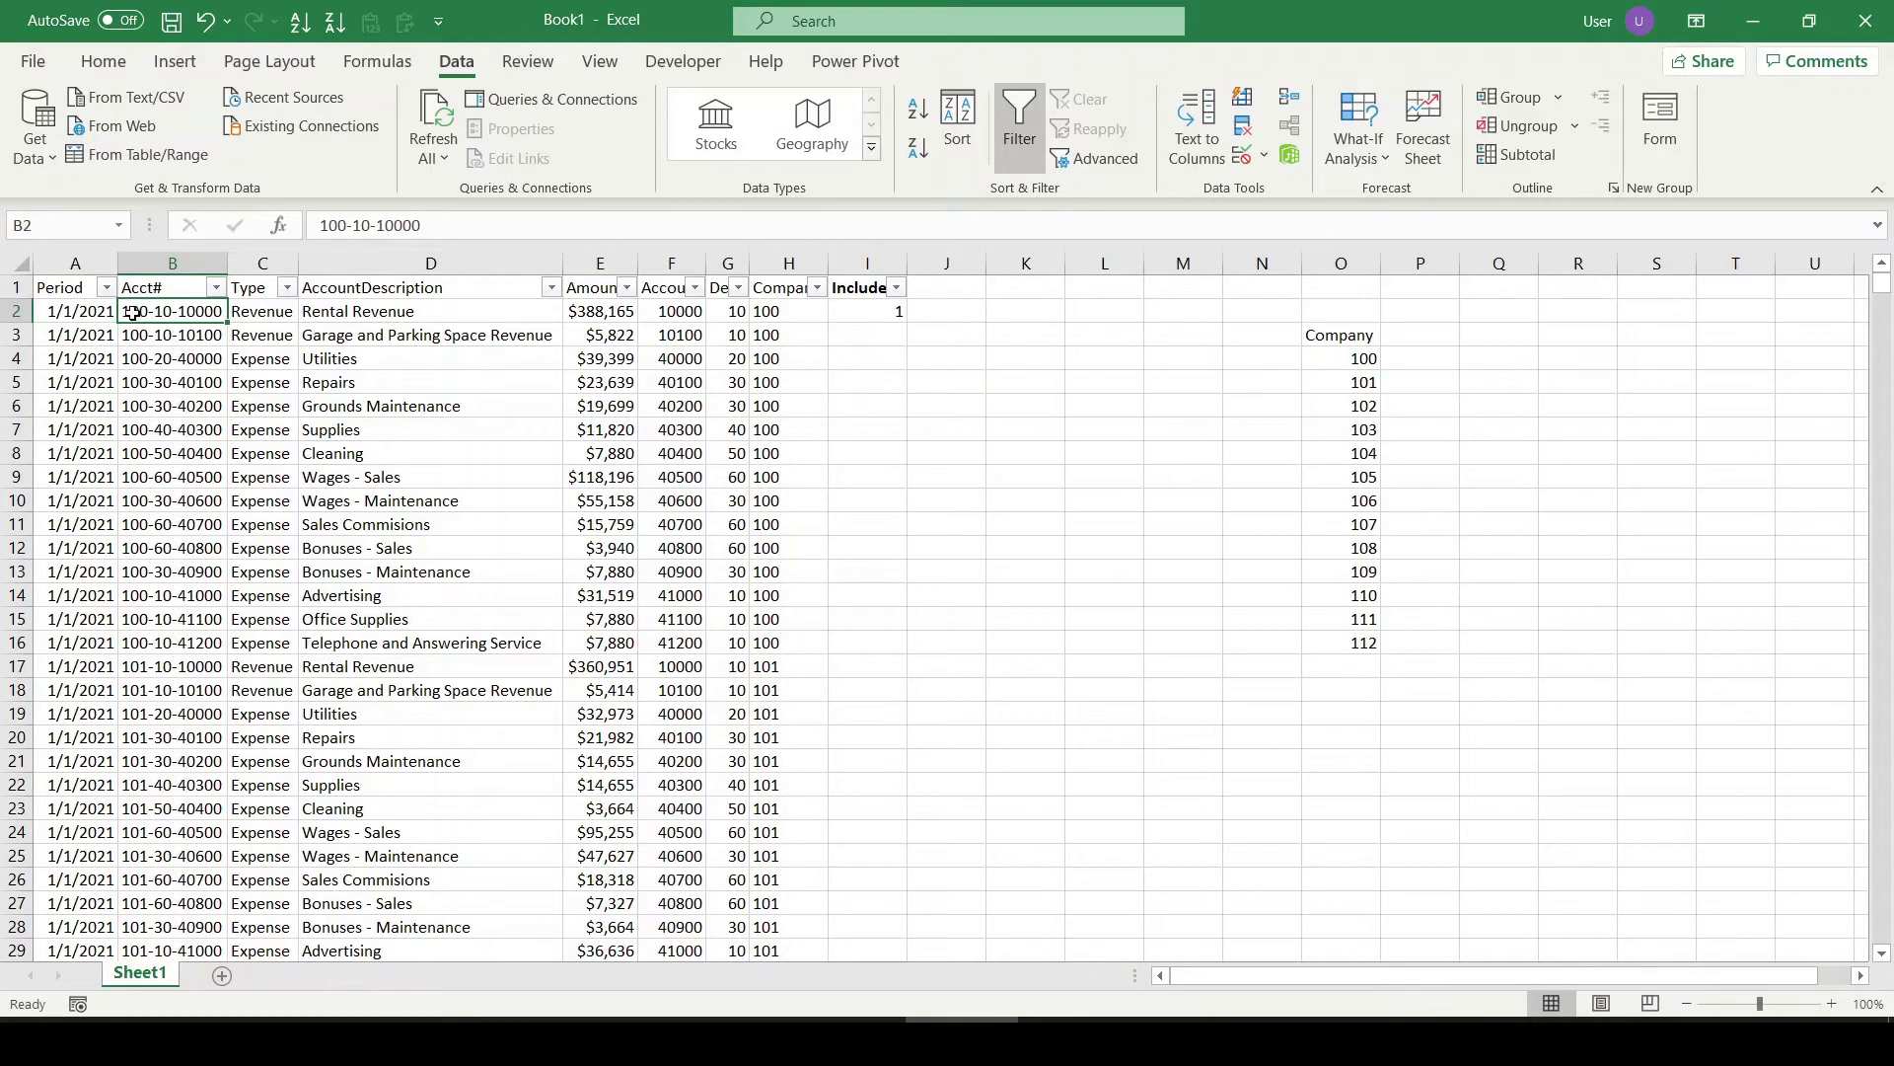
left_click(155, 446)
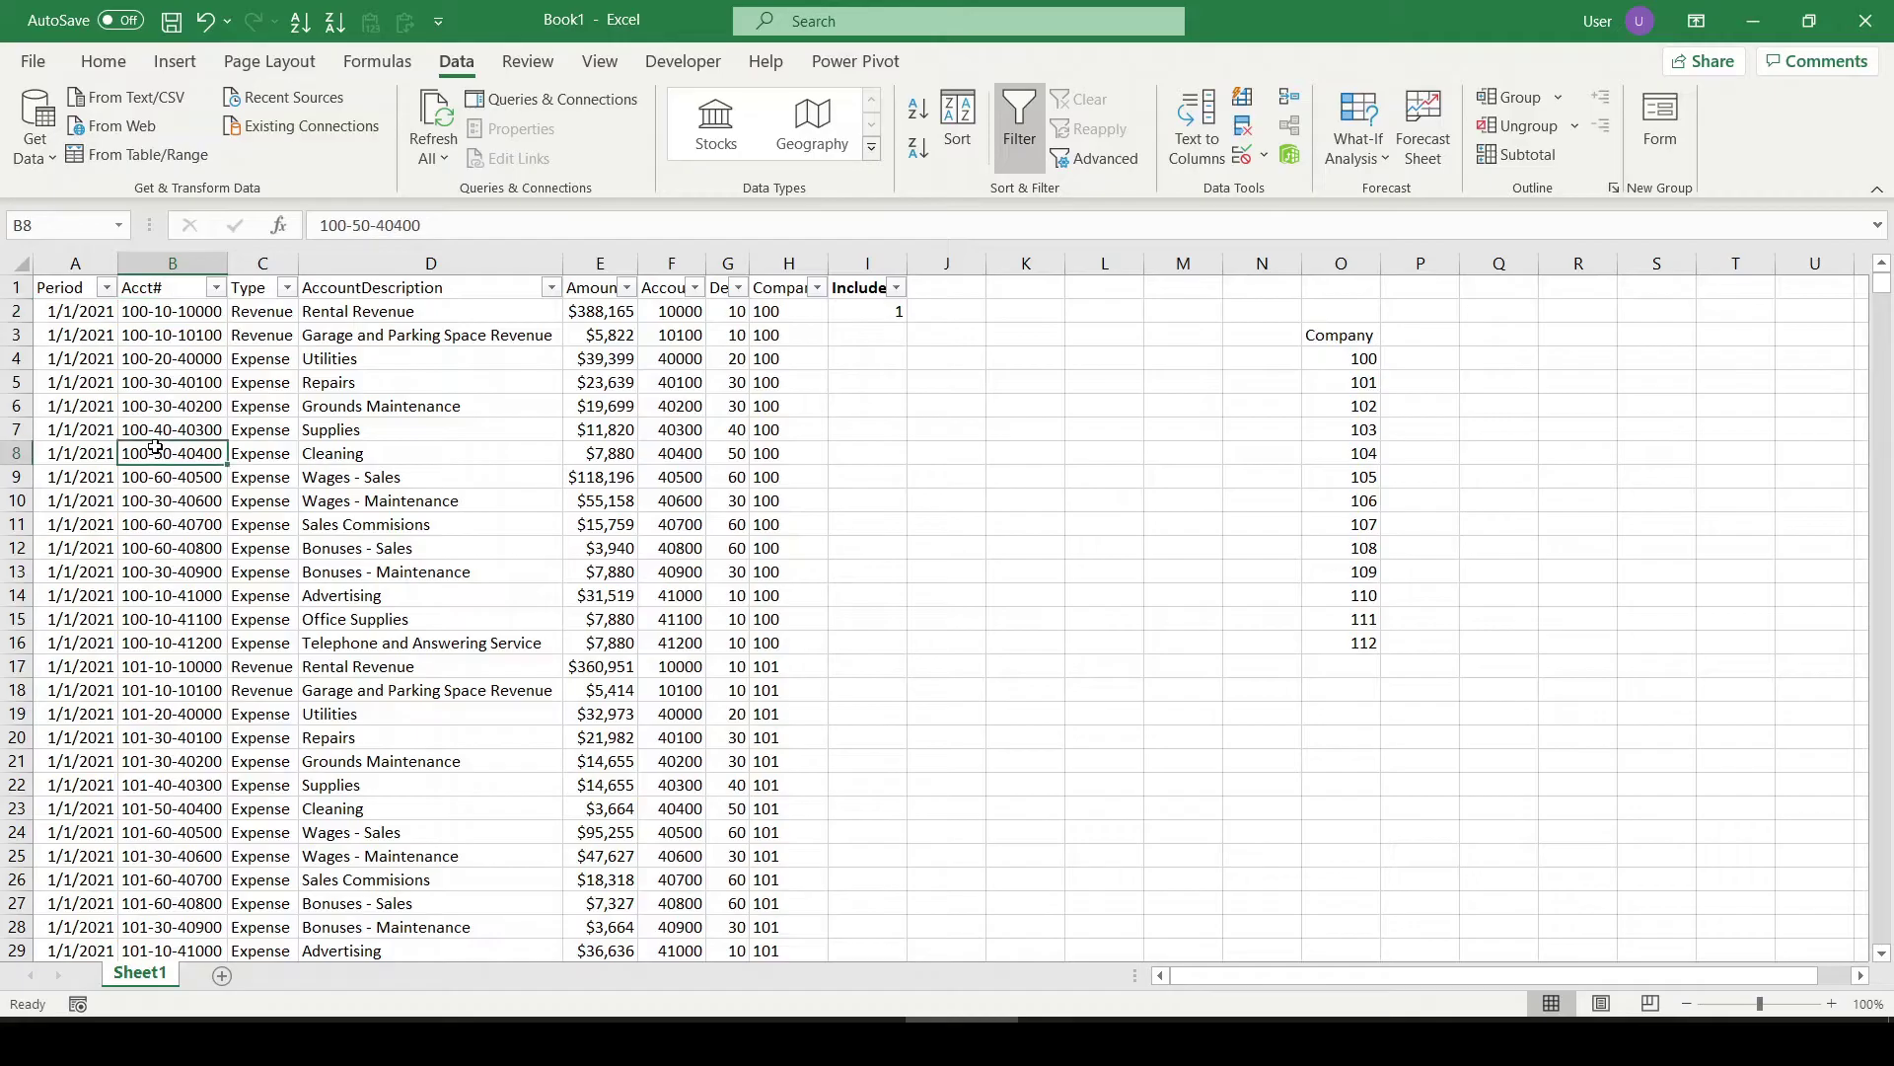
left_click(175, 313)
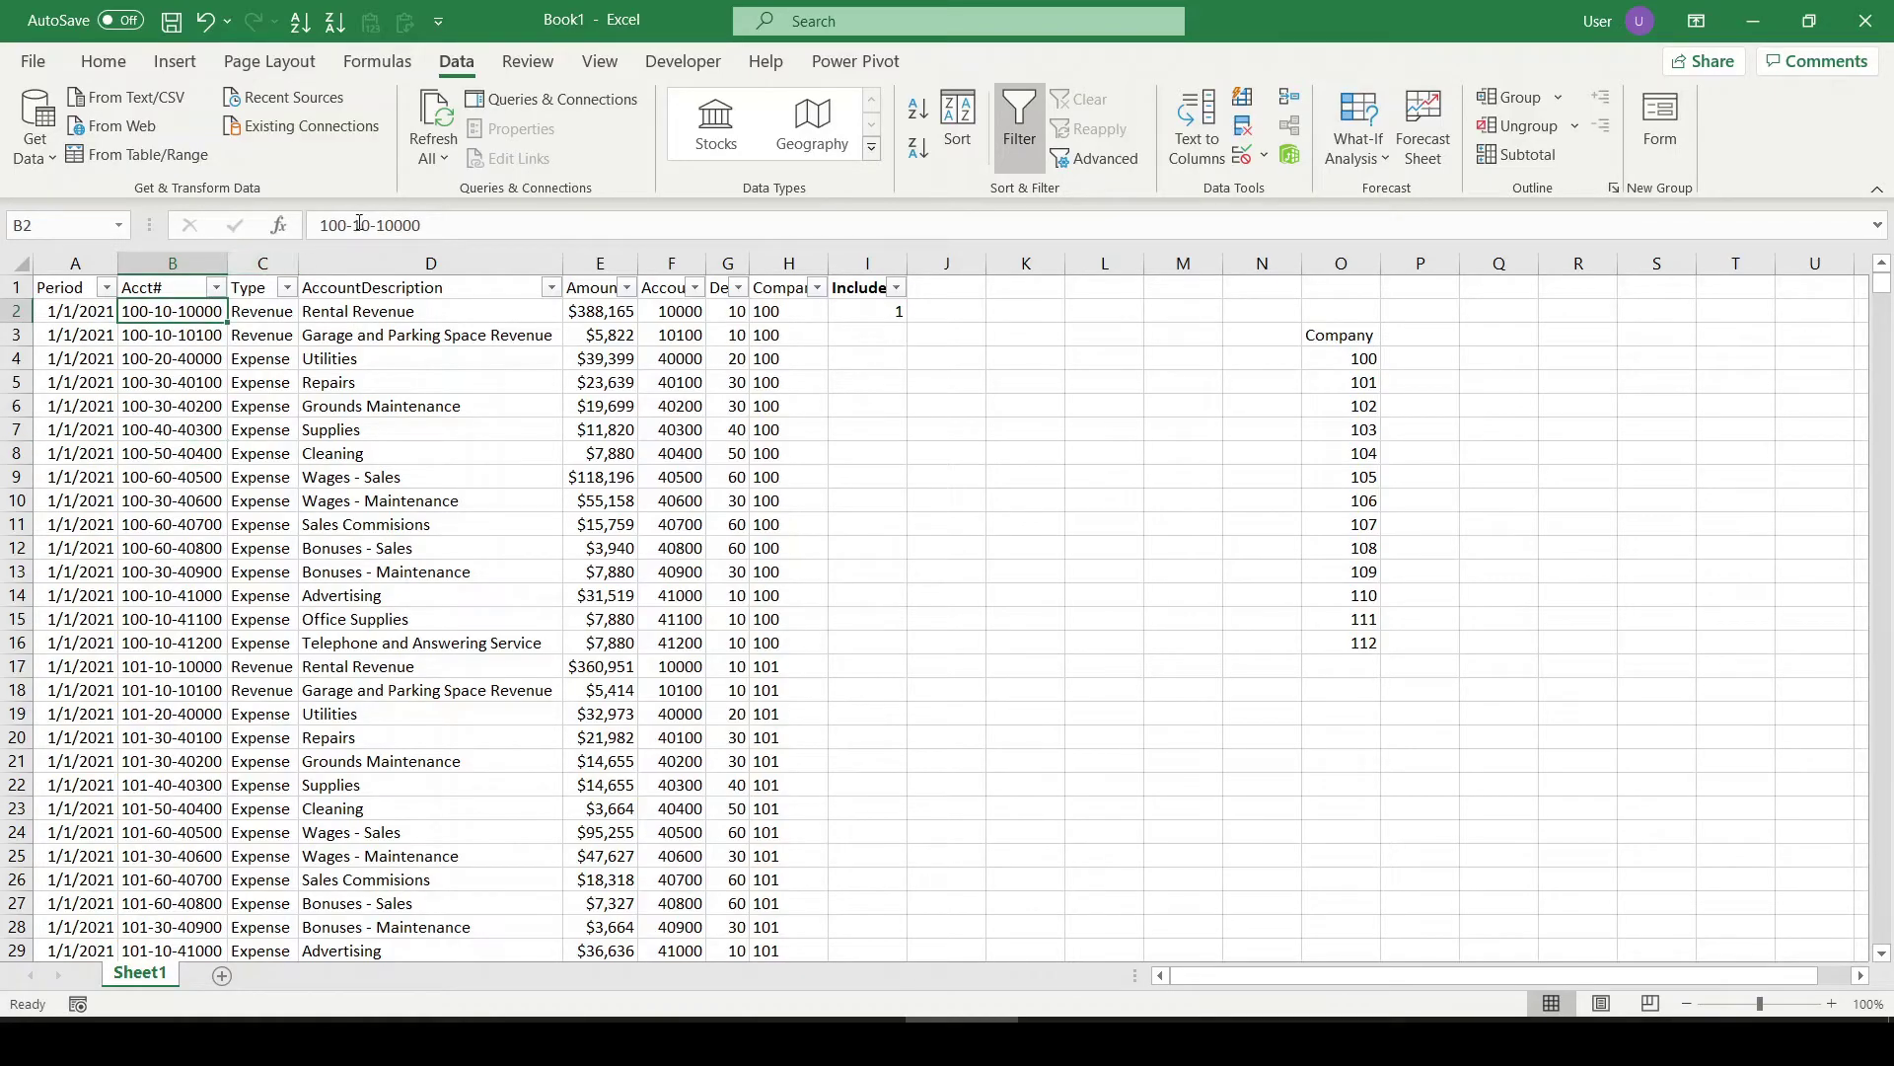
Mark the part of the account number after the 100 company prefix, leaving it unchanged
left_click_drag(354, 225, 432, 247)
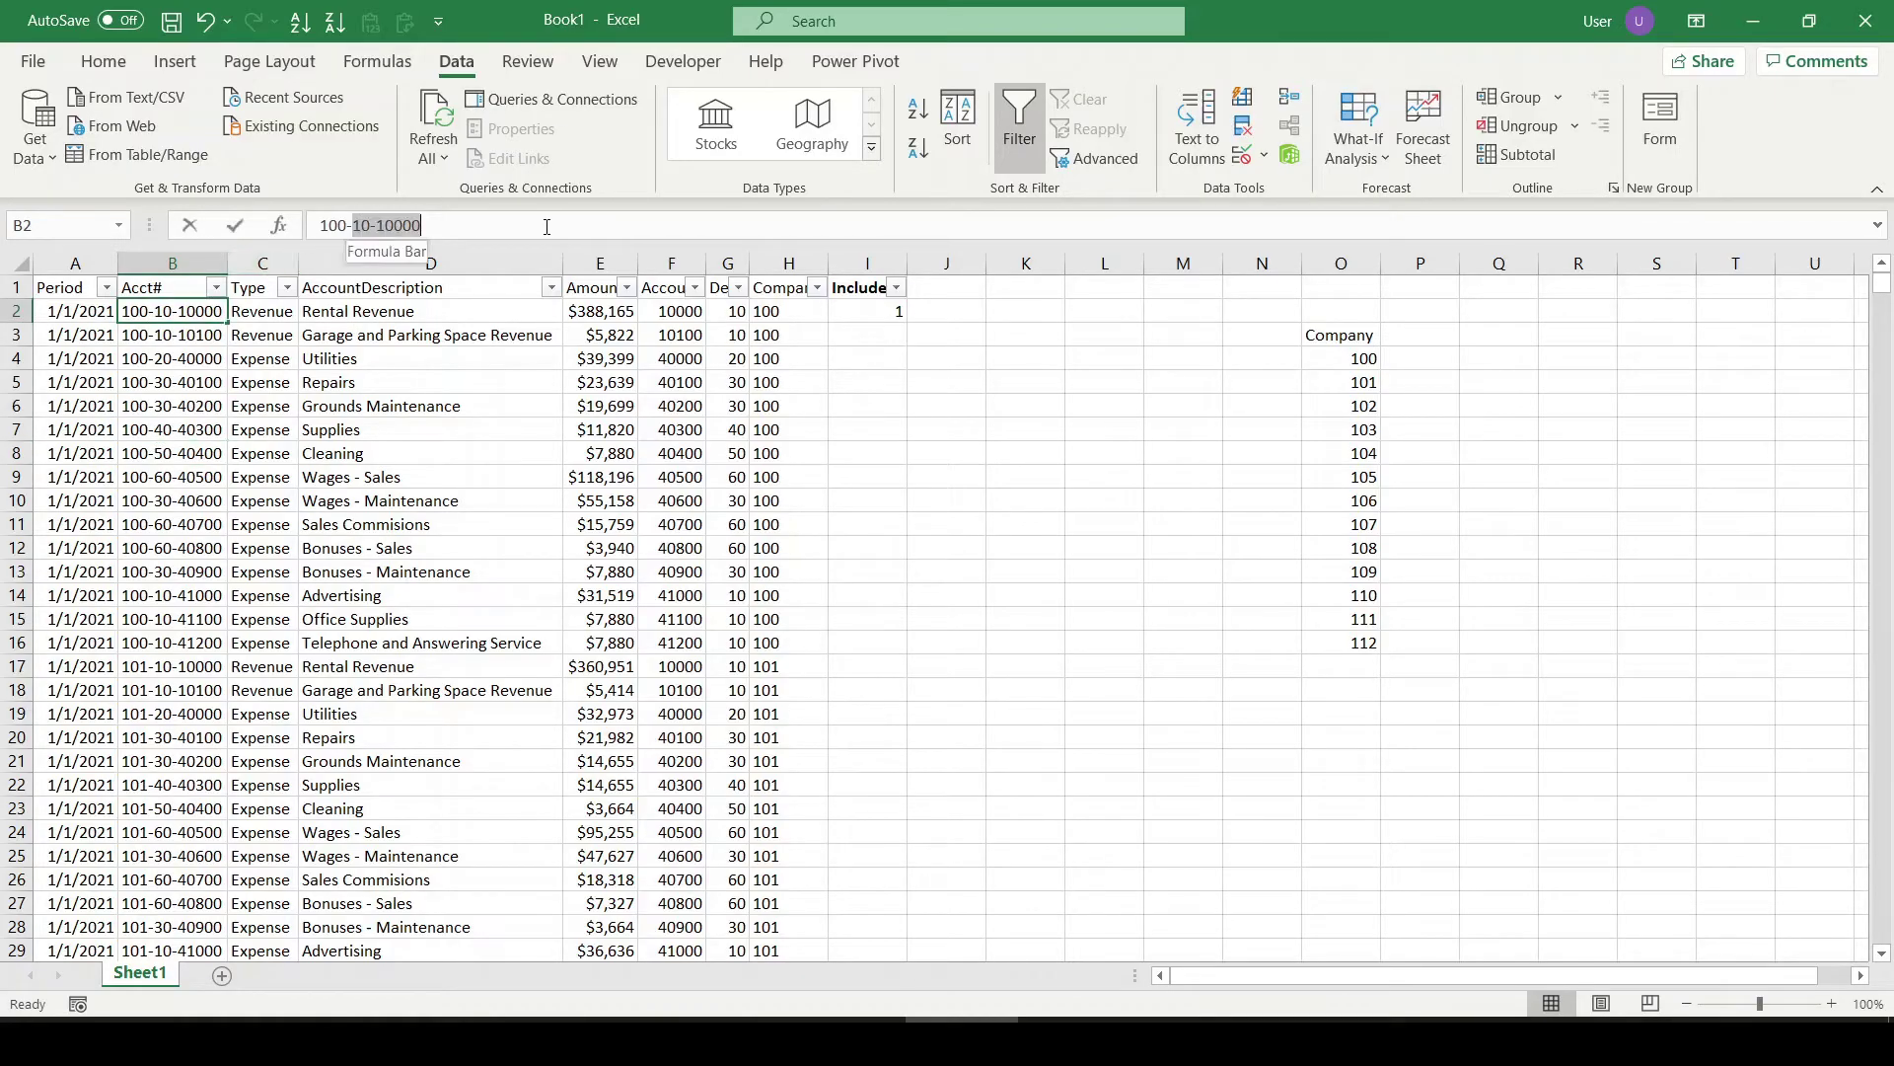
left_click(369, 238)
left_click_drag(366, 225, 474, 225)
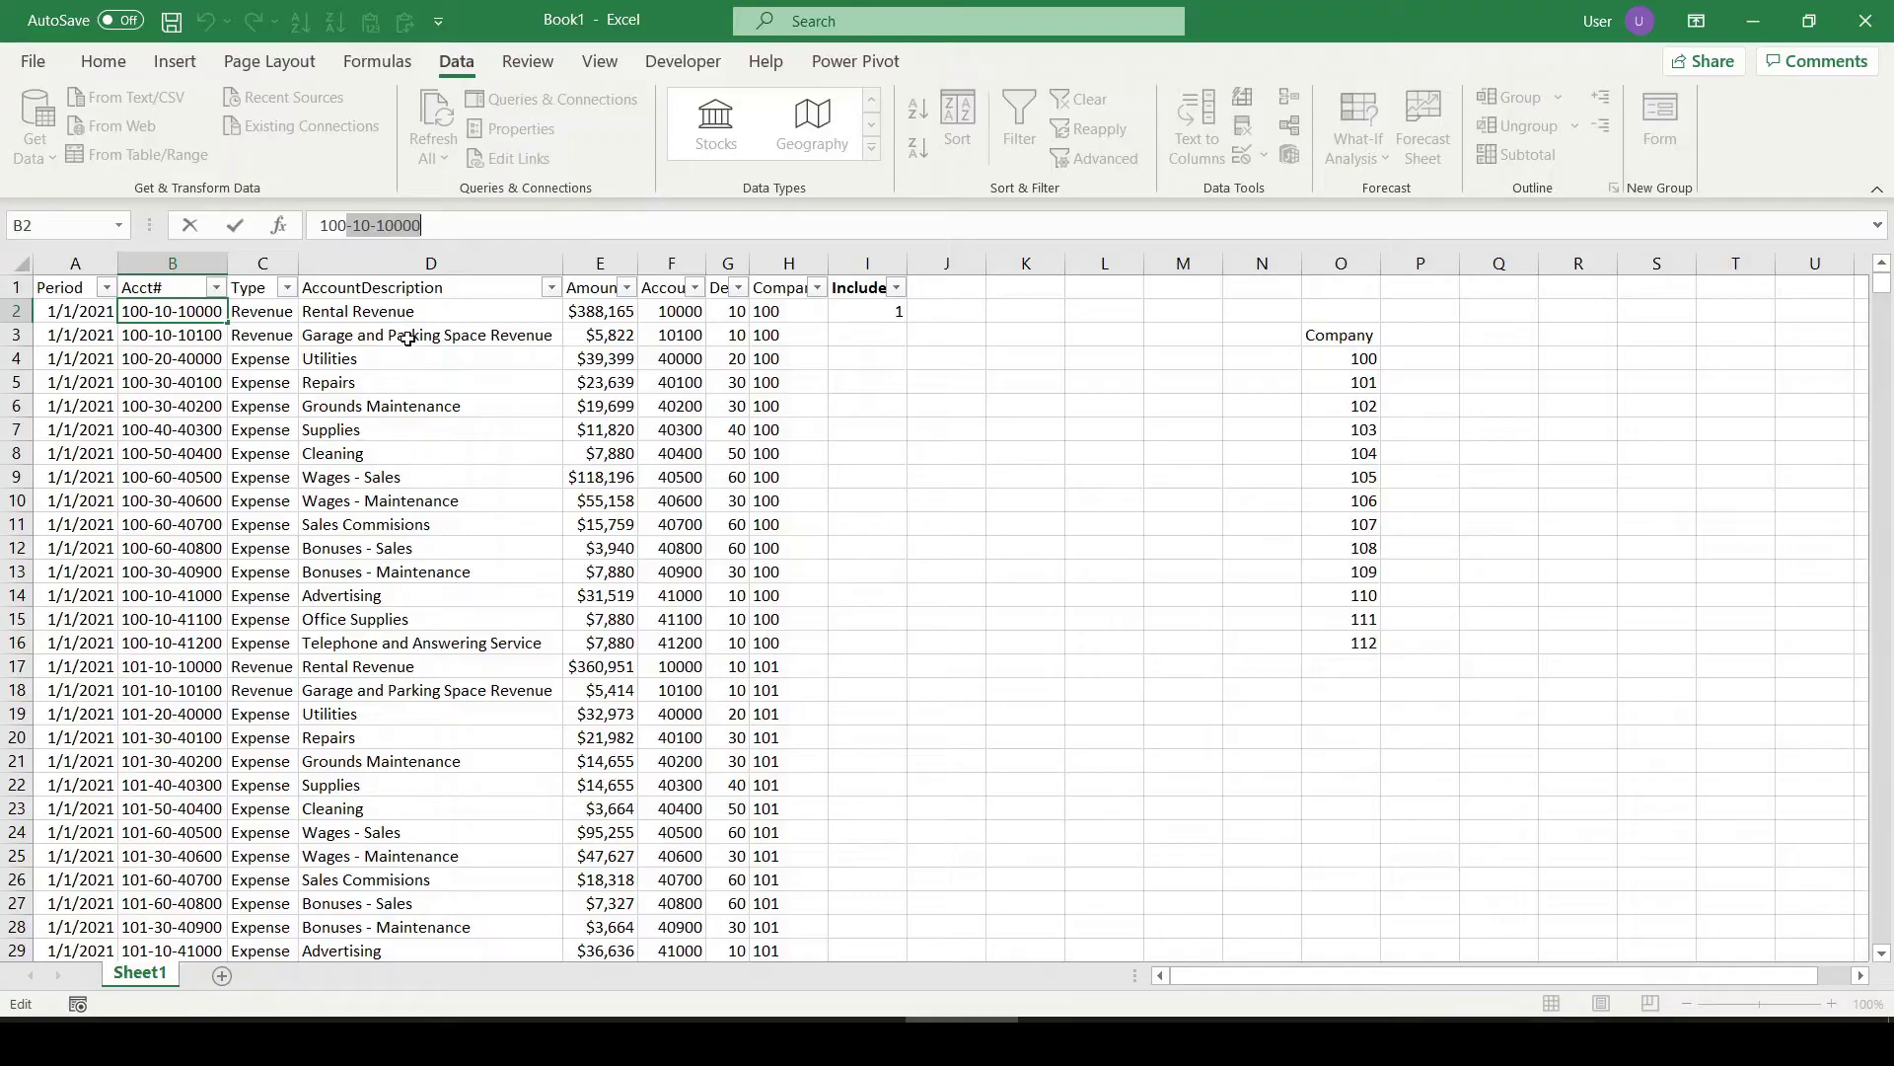
key("Escape")
left_click(381, 406)
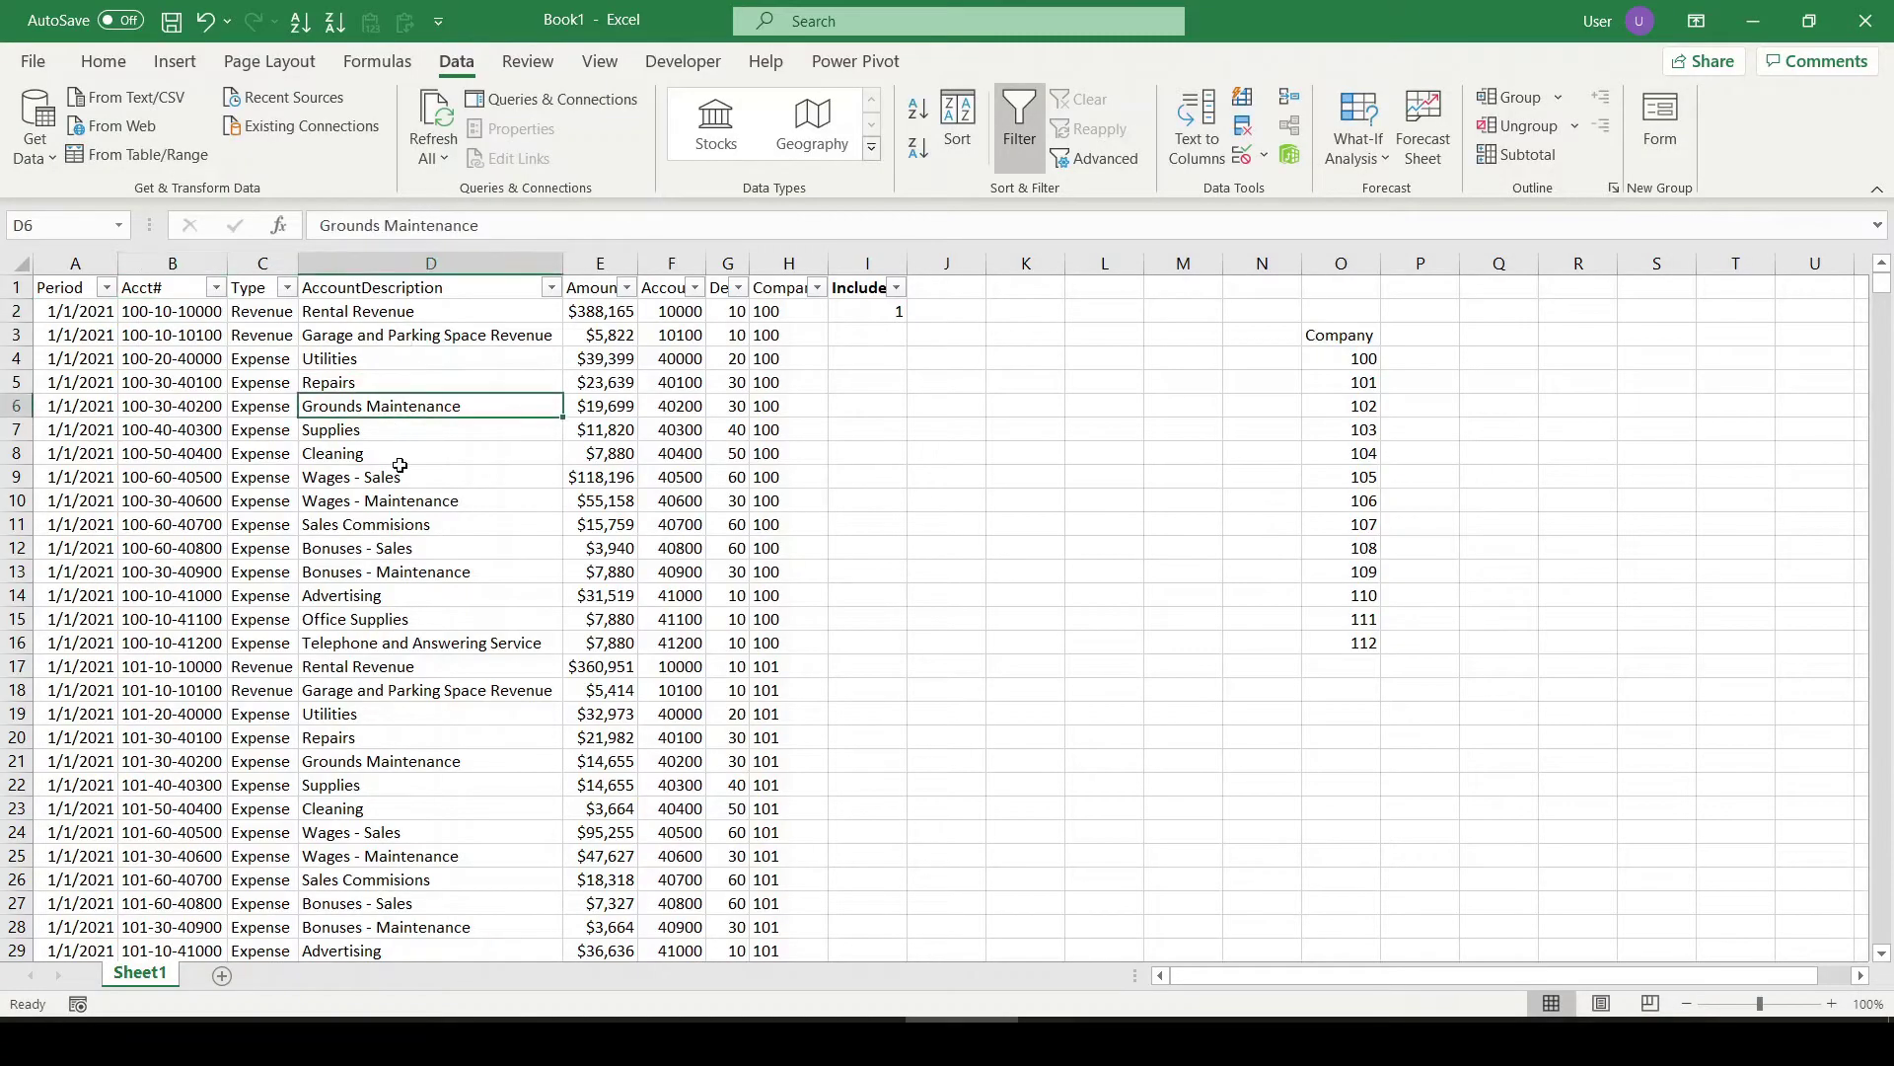
left_click(630, 478)
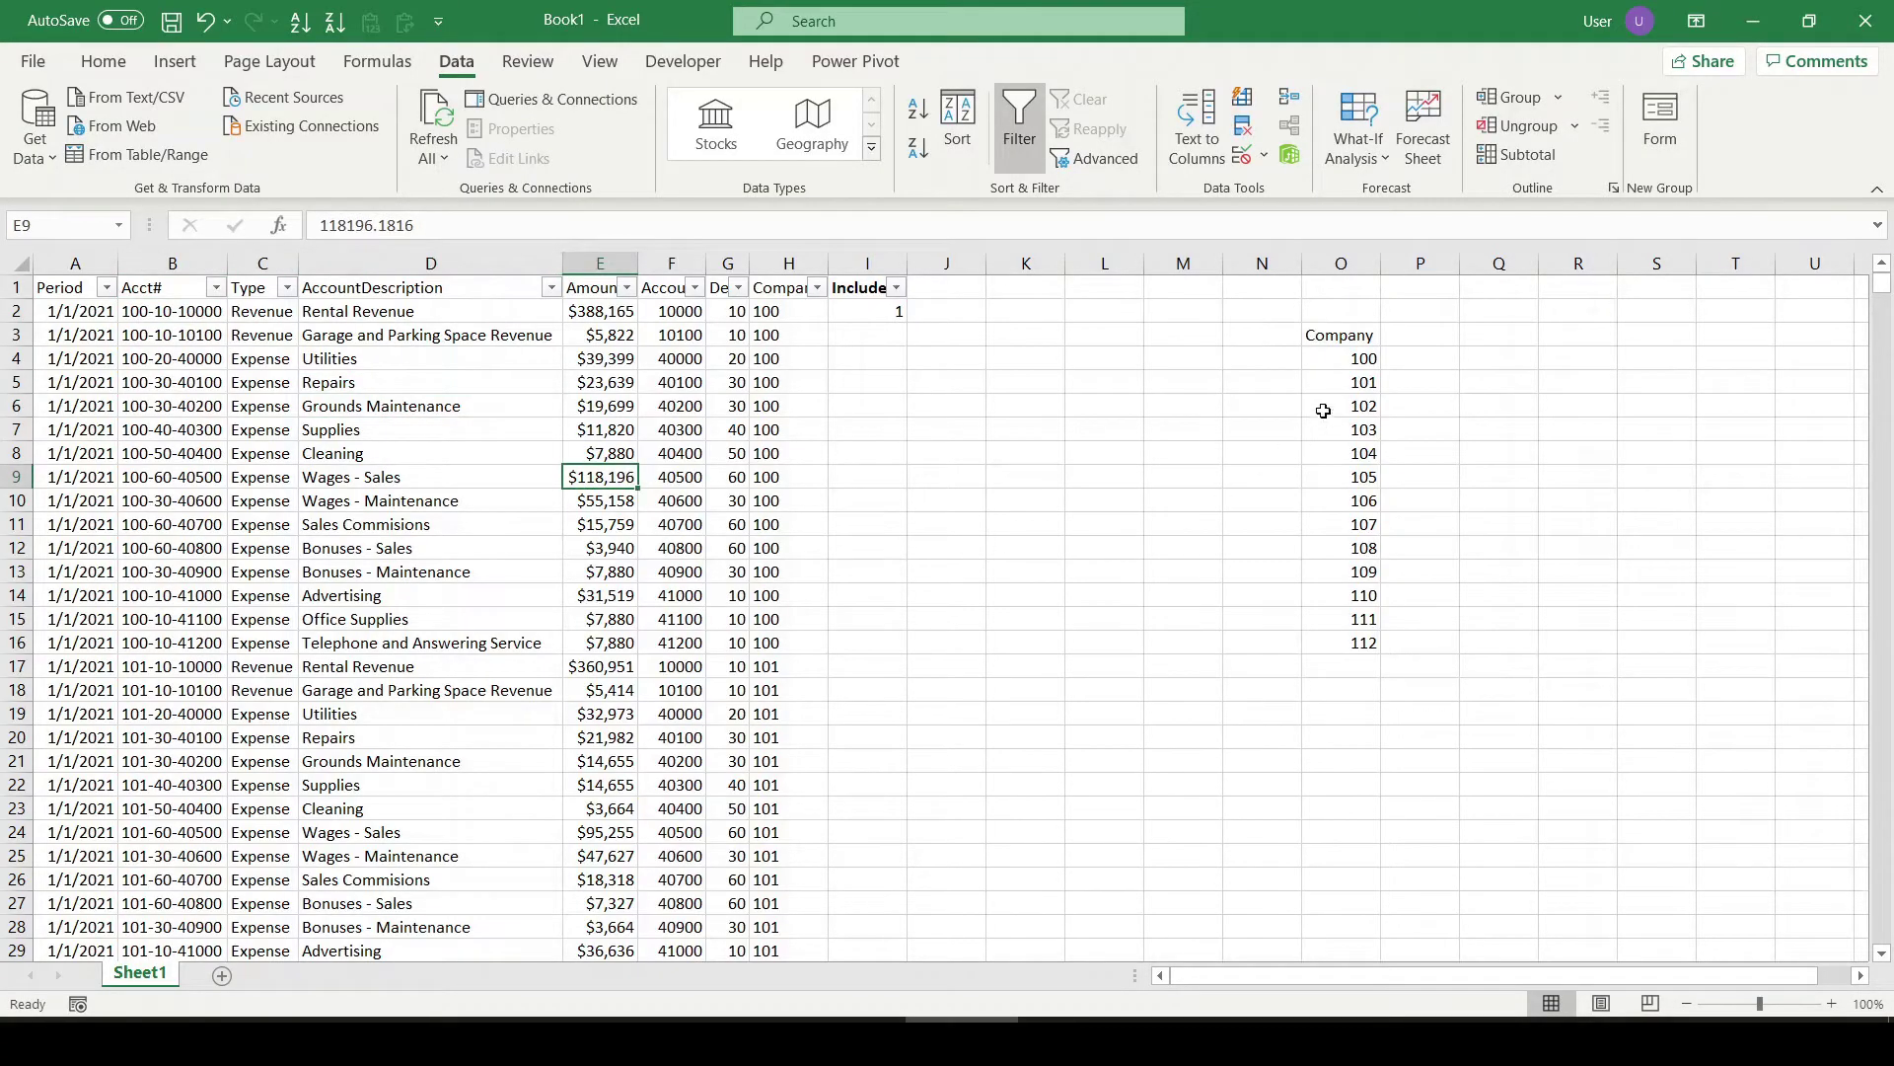
Select the O3:O16 Company list, check the I2 and H2 formulas, and edit H2's =LEFT(B2,3)
left_click_drag(1327, 336, 1354, 637)
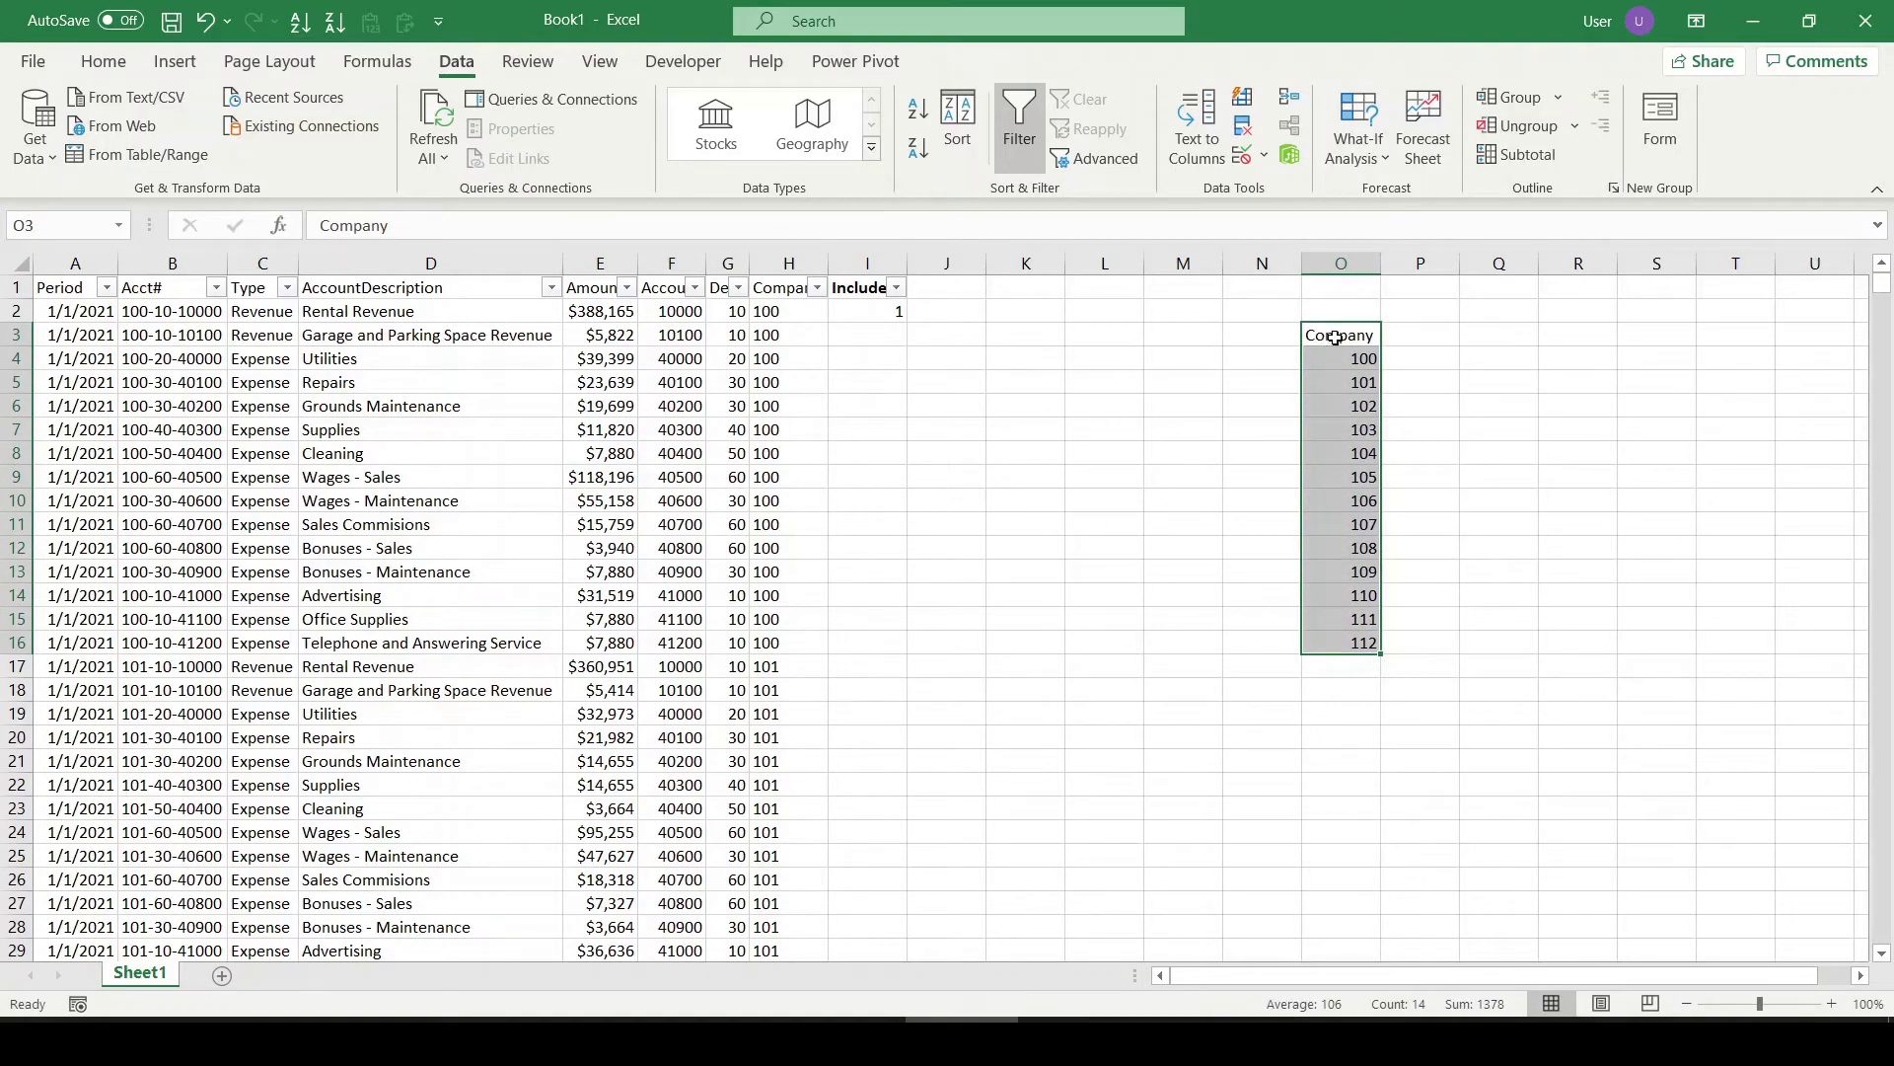
left_click_drag(1332, 335, 1359, 646)
left_click(642, 401)
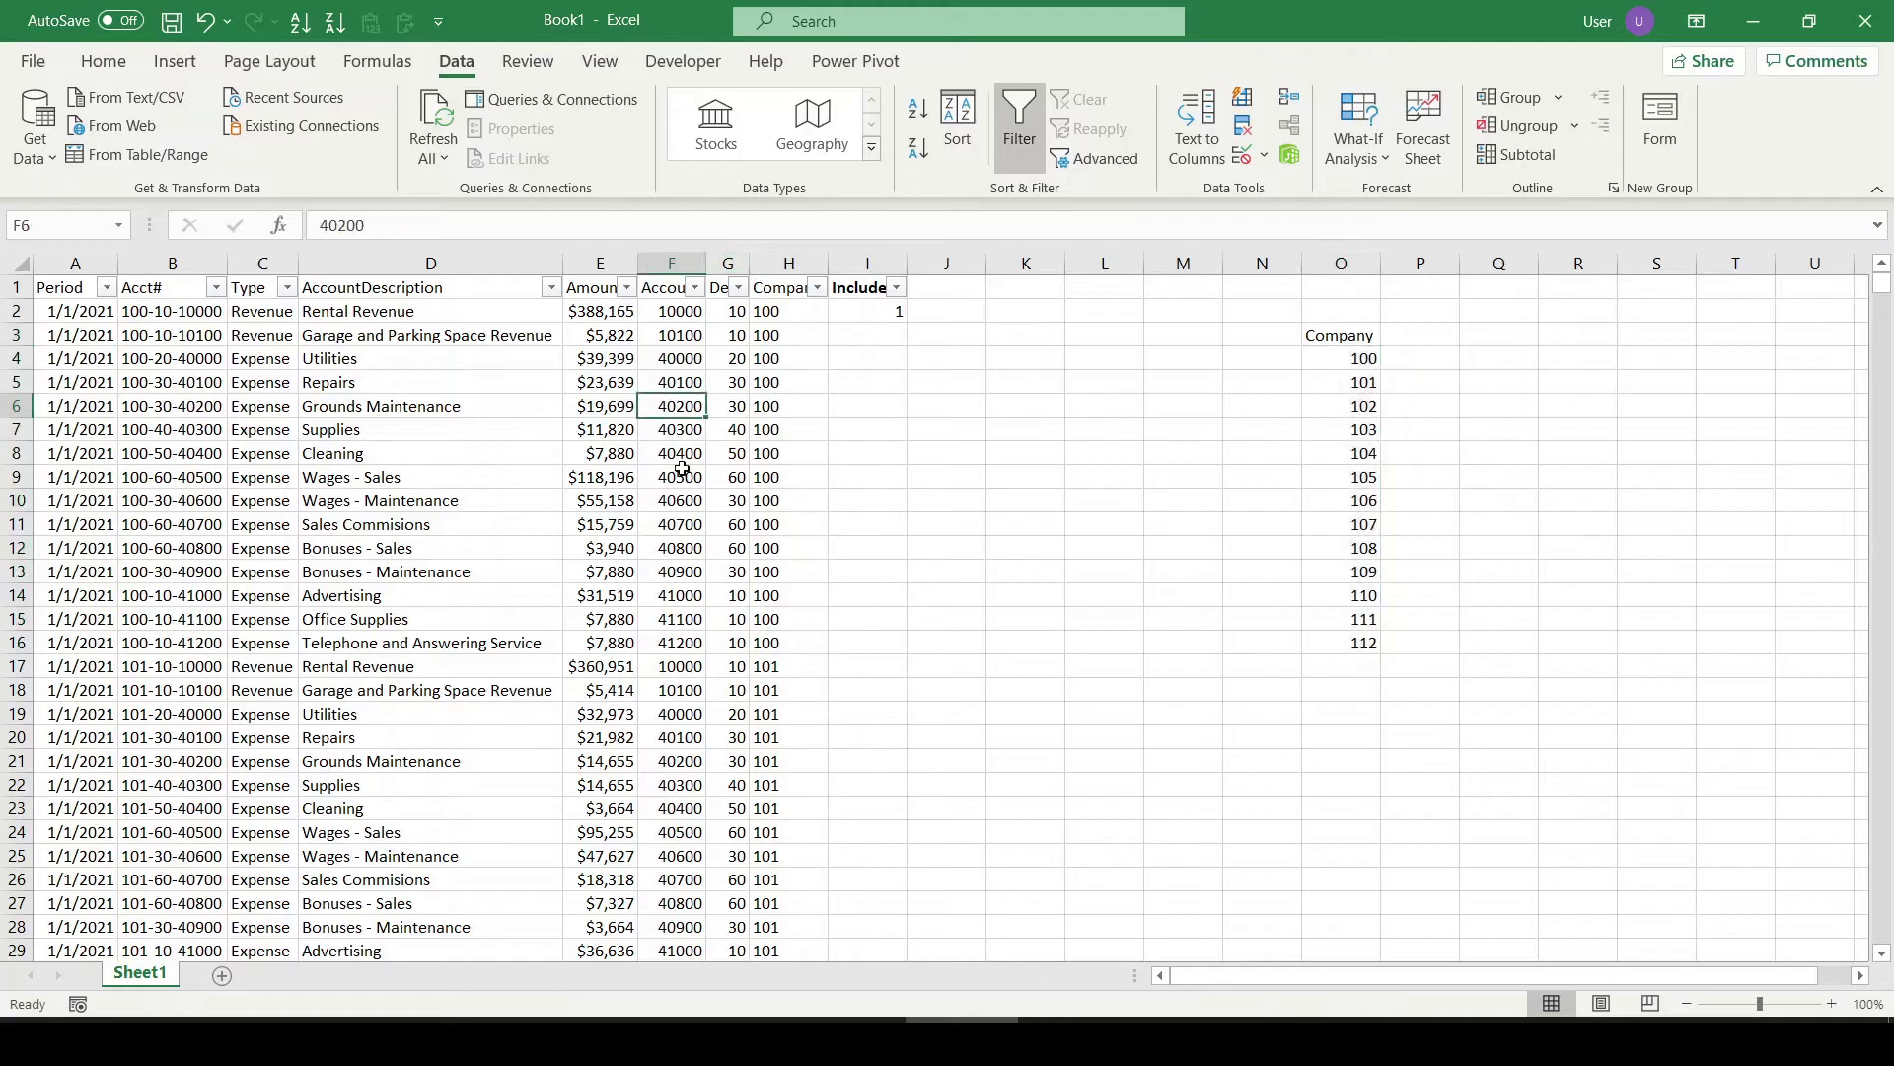
left_click(403, 494)
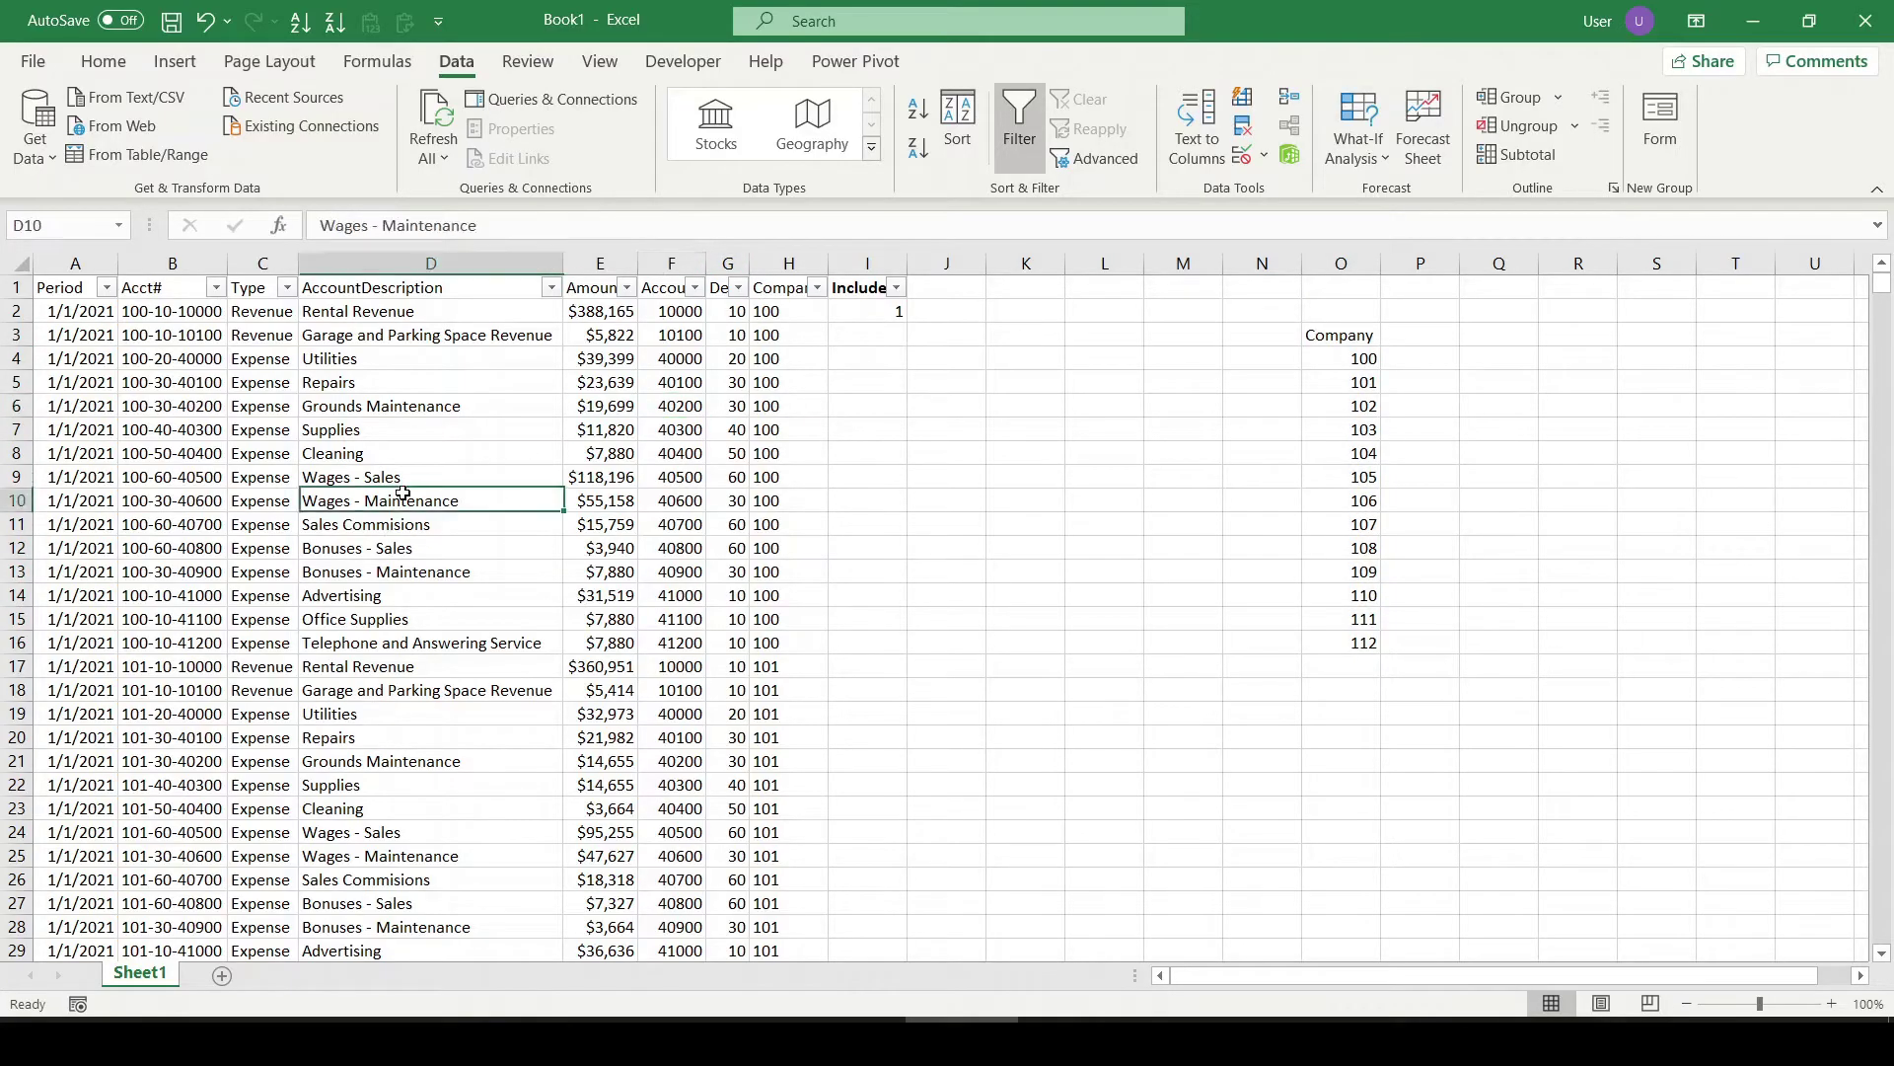
left_click(895, 314)
left_click(725, 500)
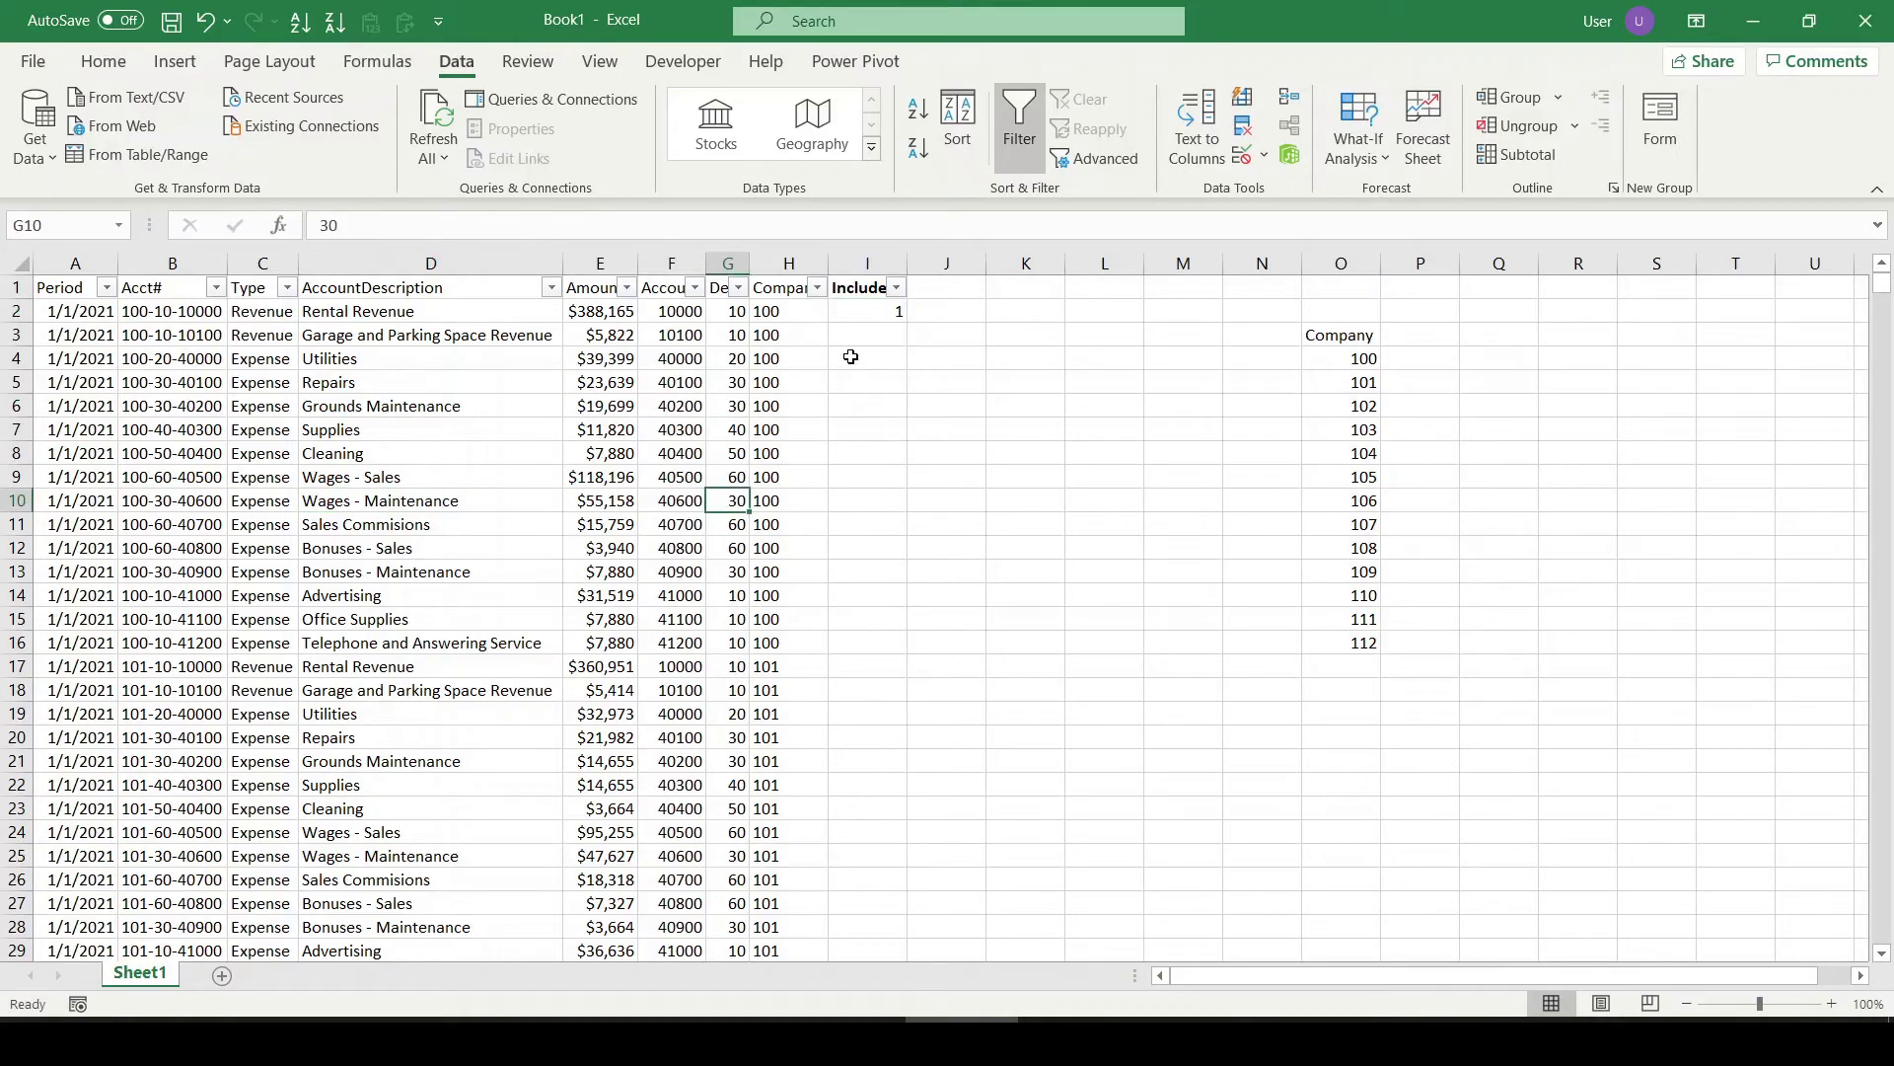
left_click(808, 314)
left_click(328, 227)
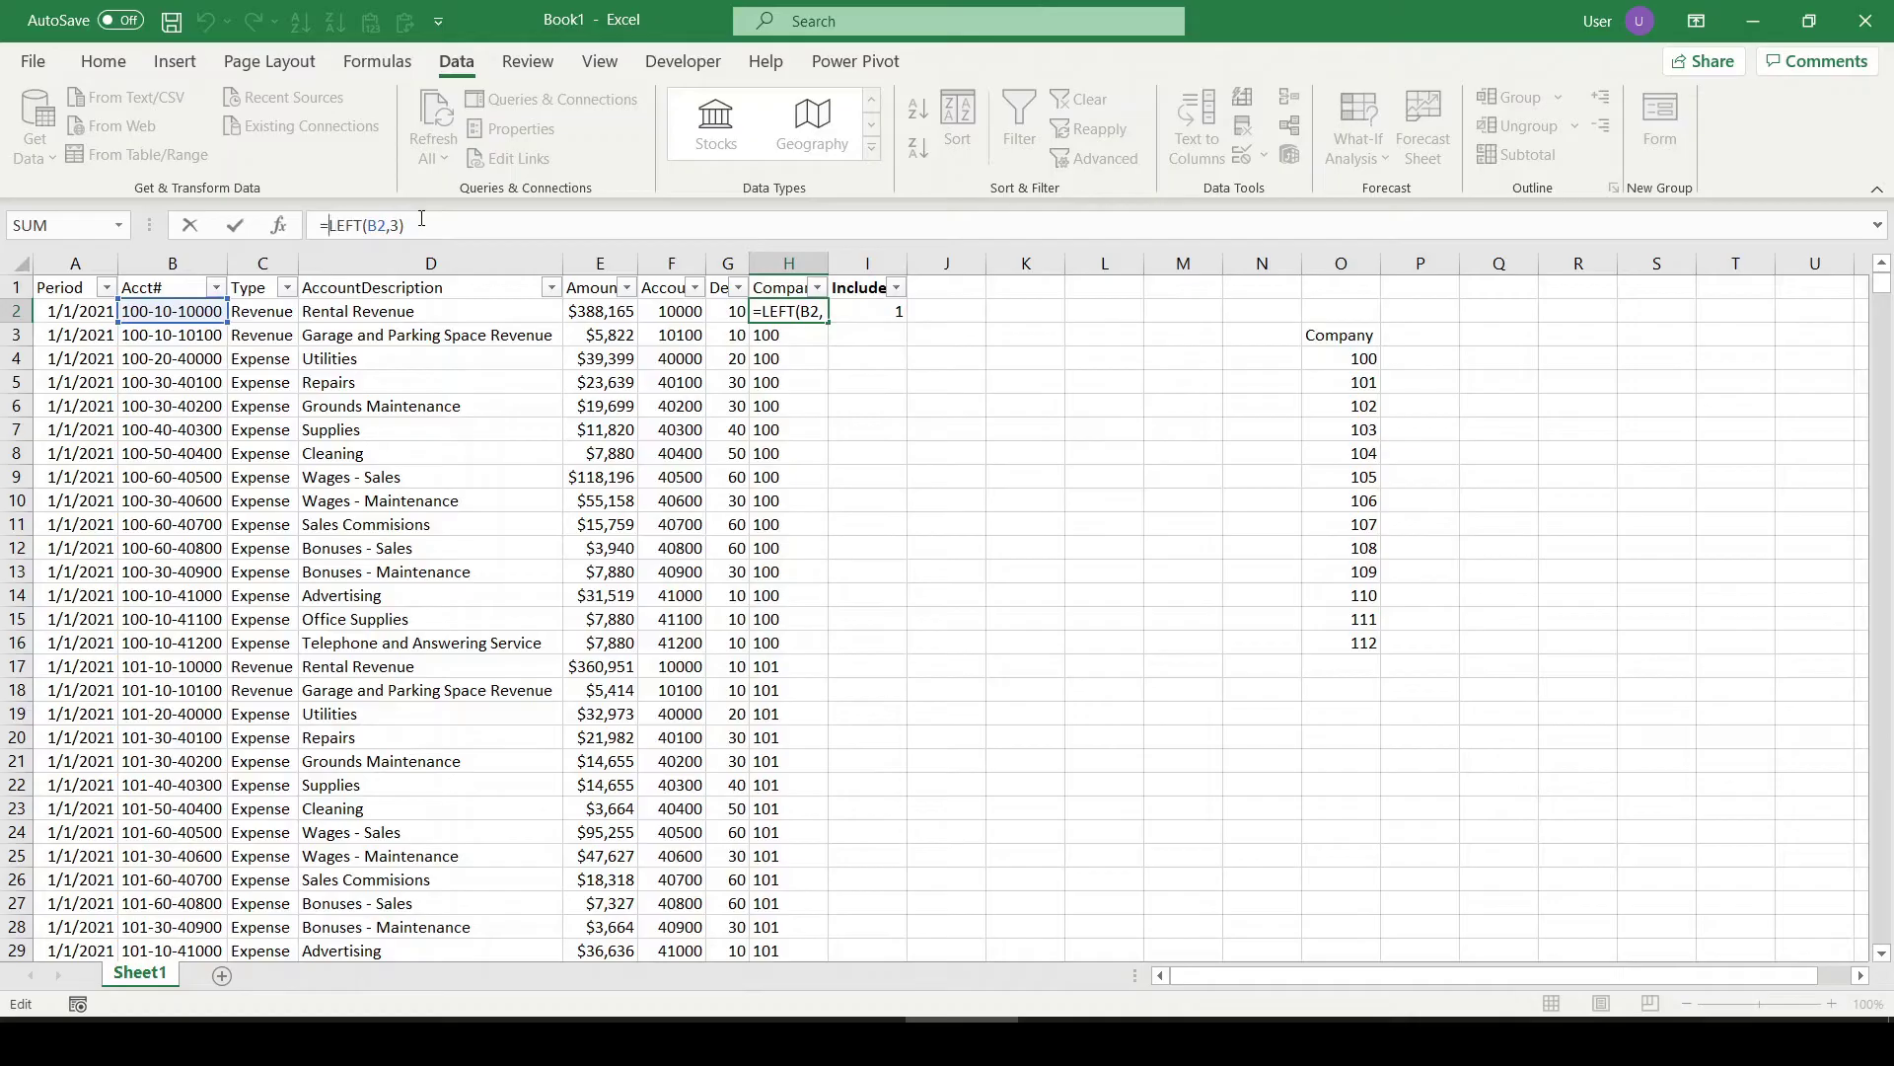
Enter =LEFT(B2,3) in H2 and fill it down the whole Company column
key("Escape")
type("=l")
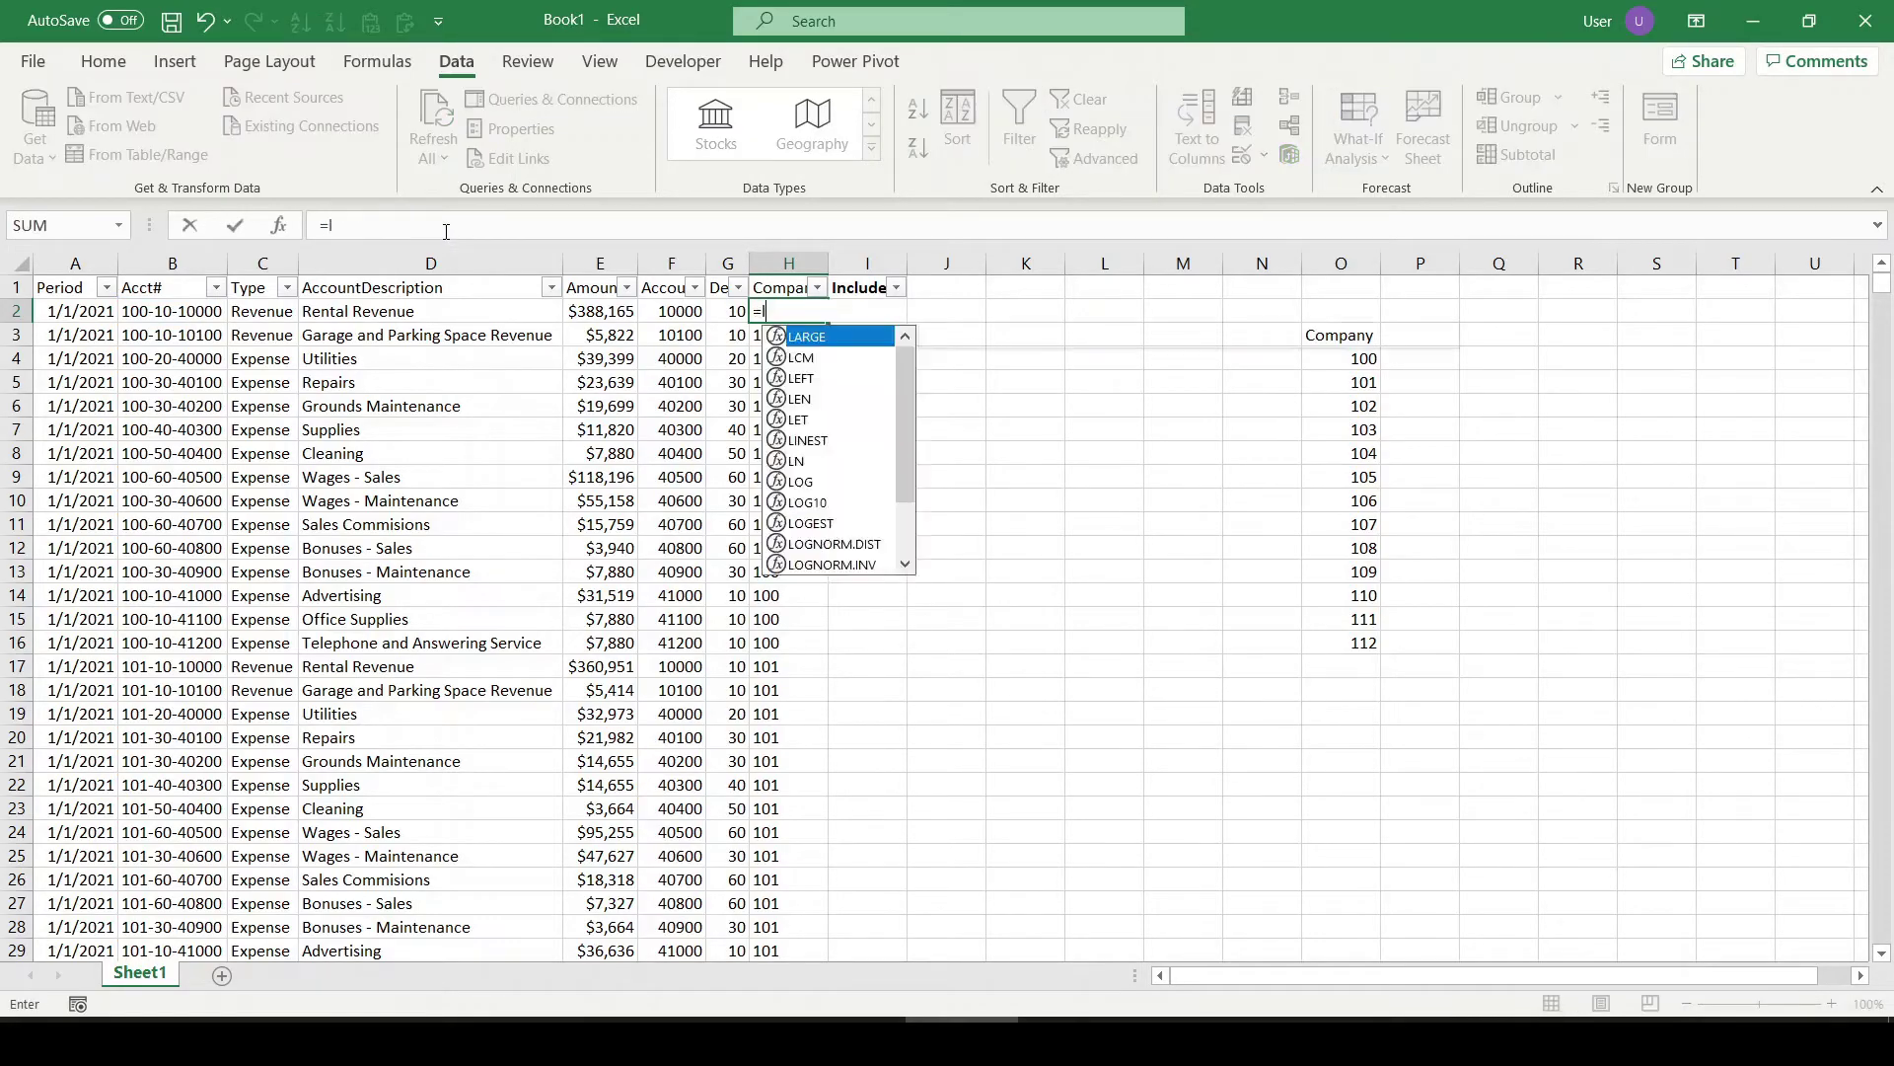
type("eft(")
key("Left")
key("Left")
key("Left")
key("Left")
key("Left")
key("Left")
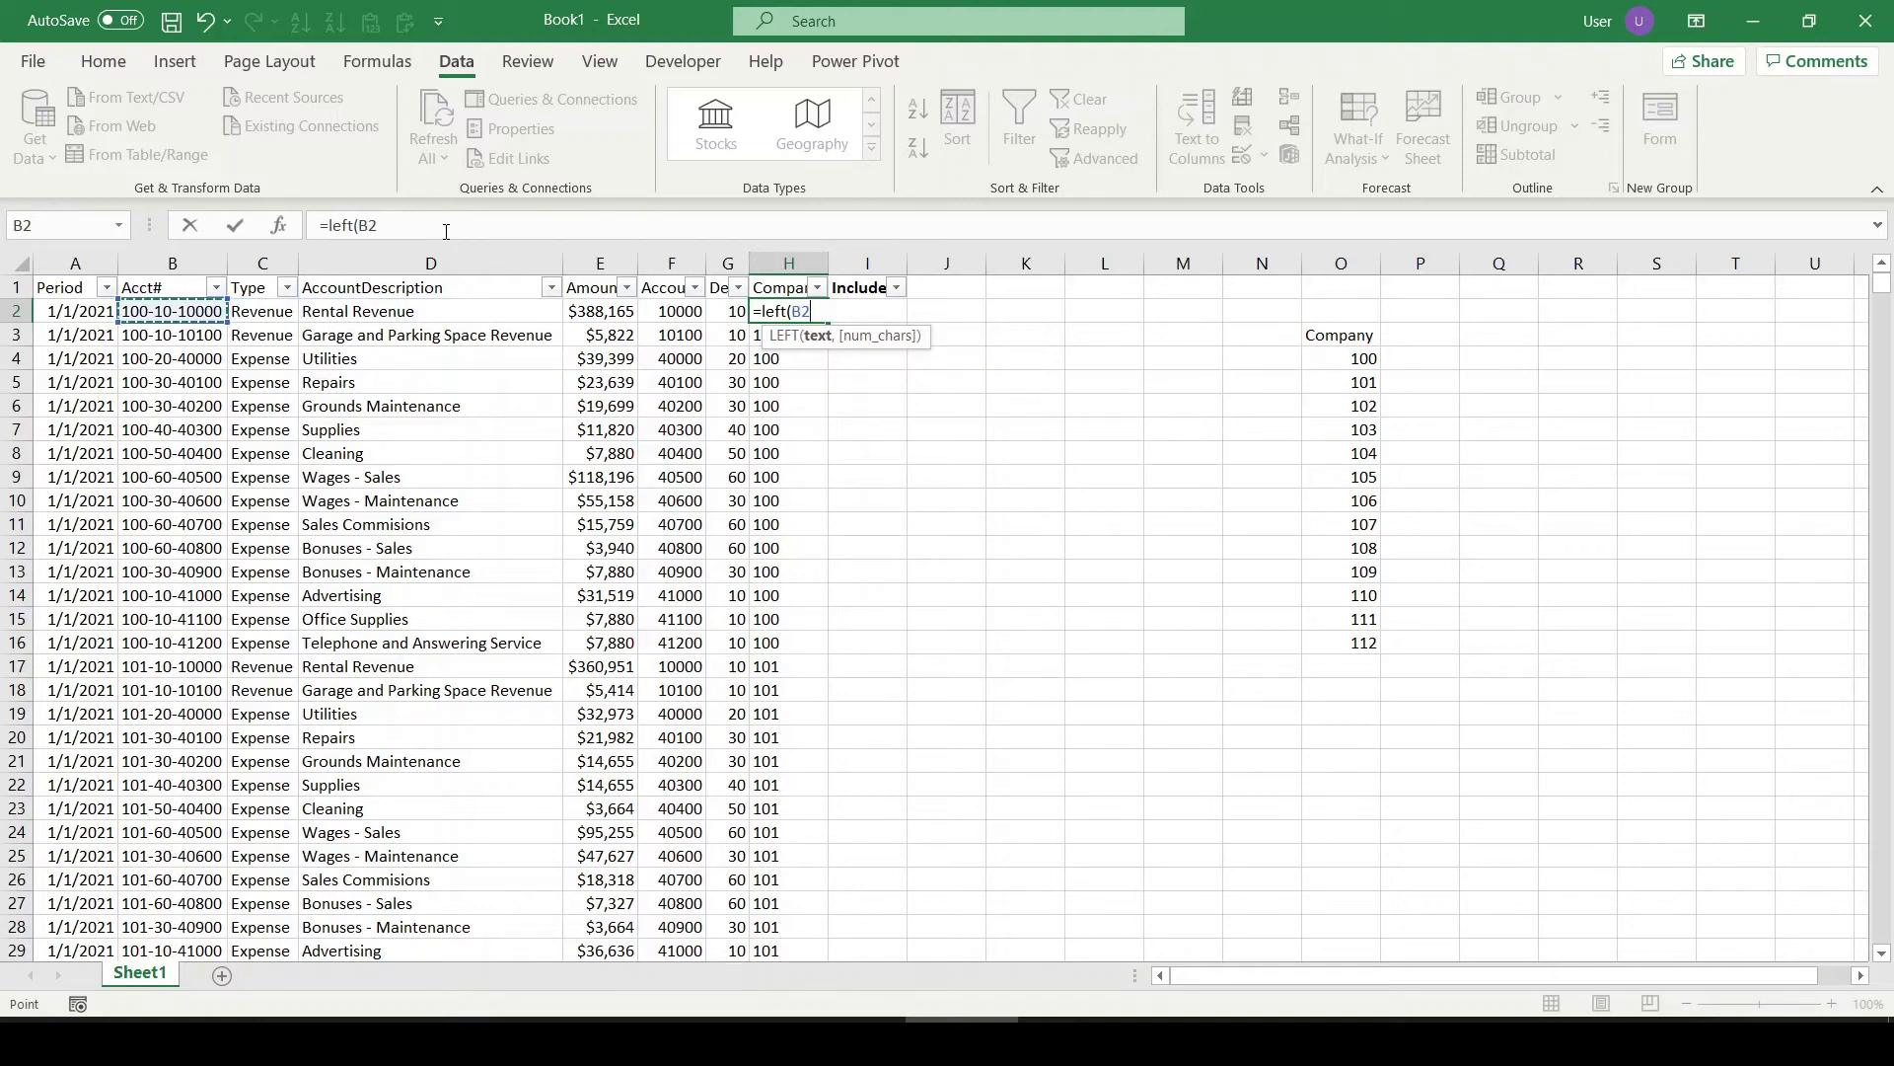
type(",3")
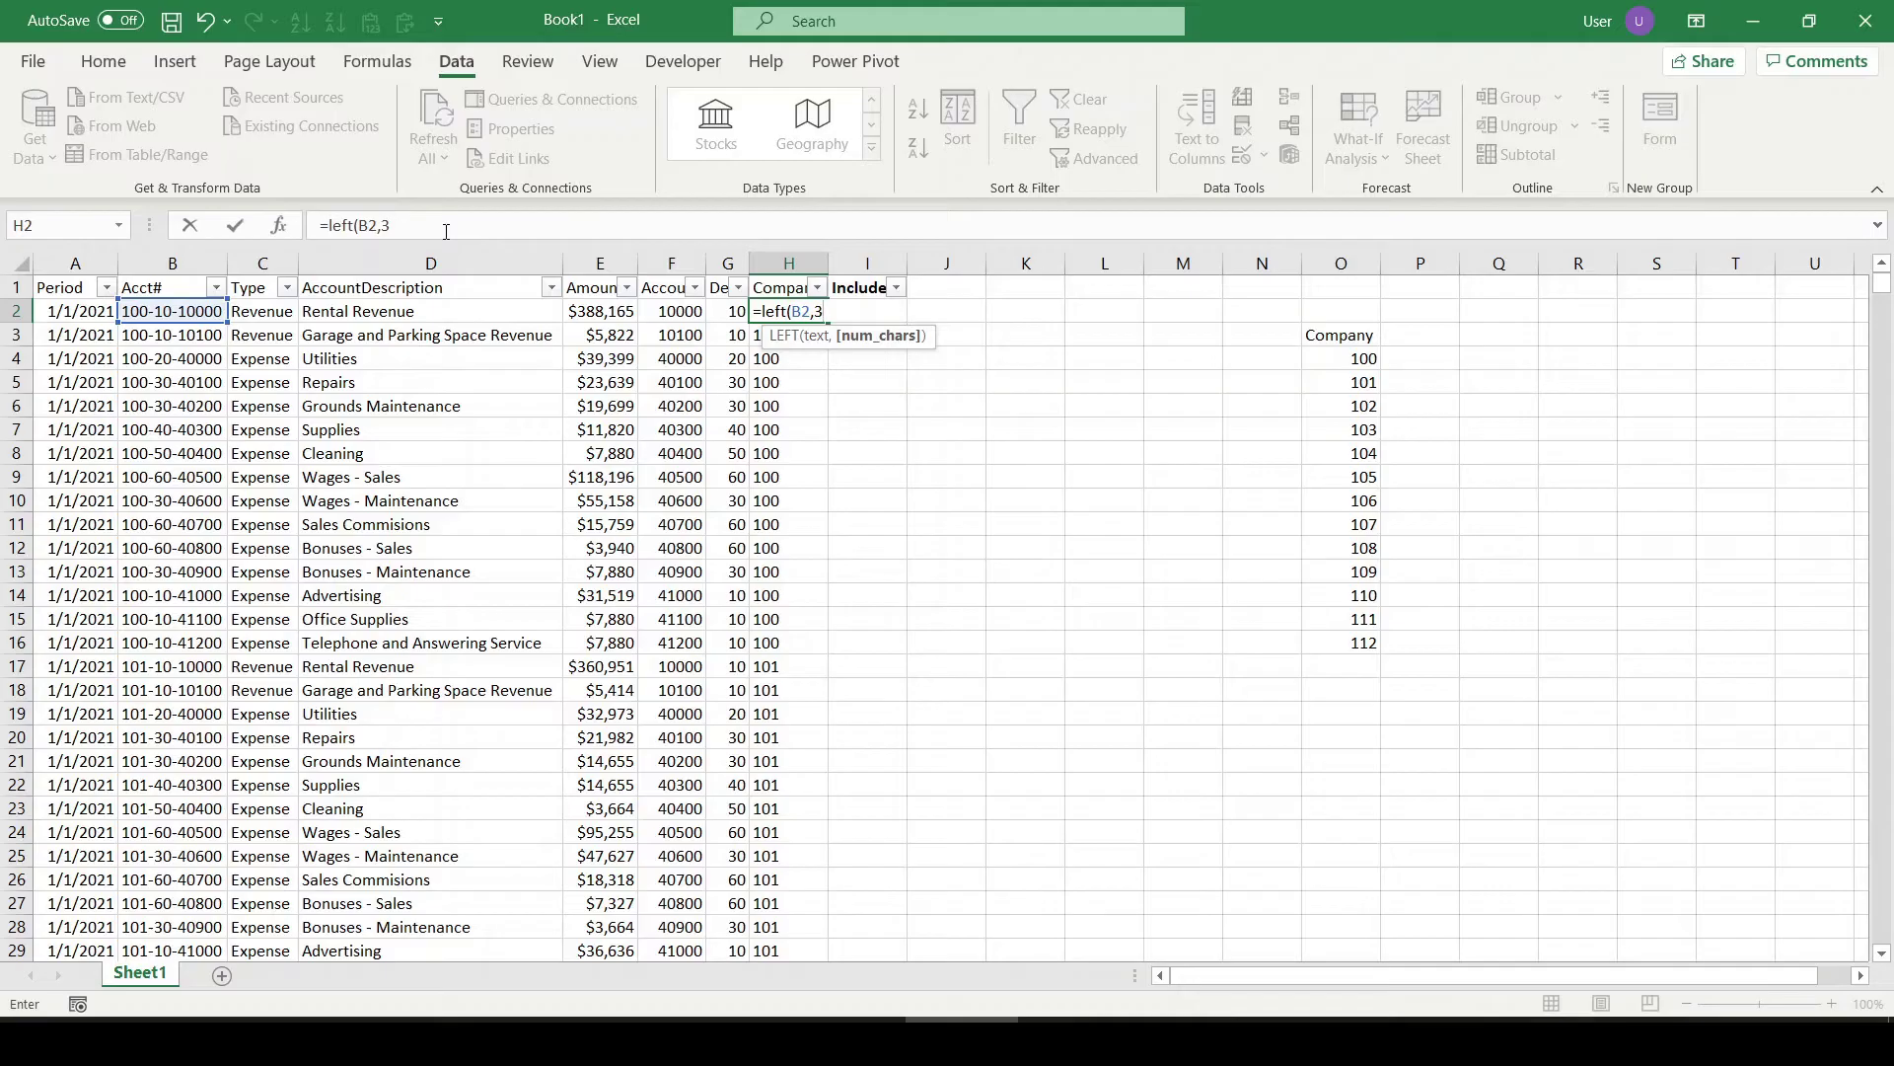
key("Return")
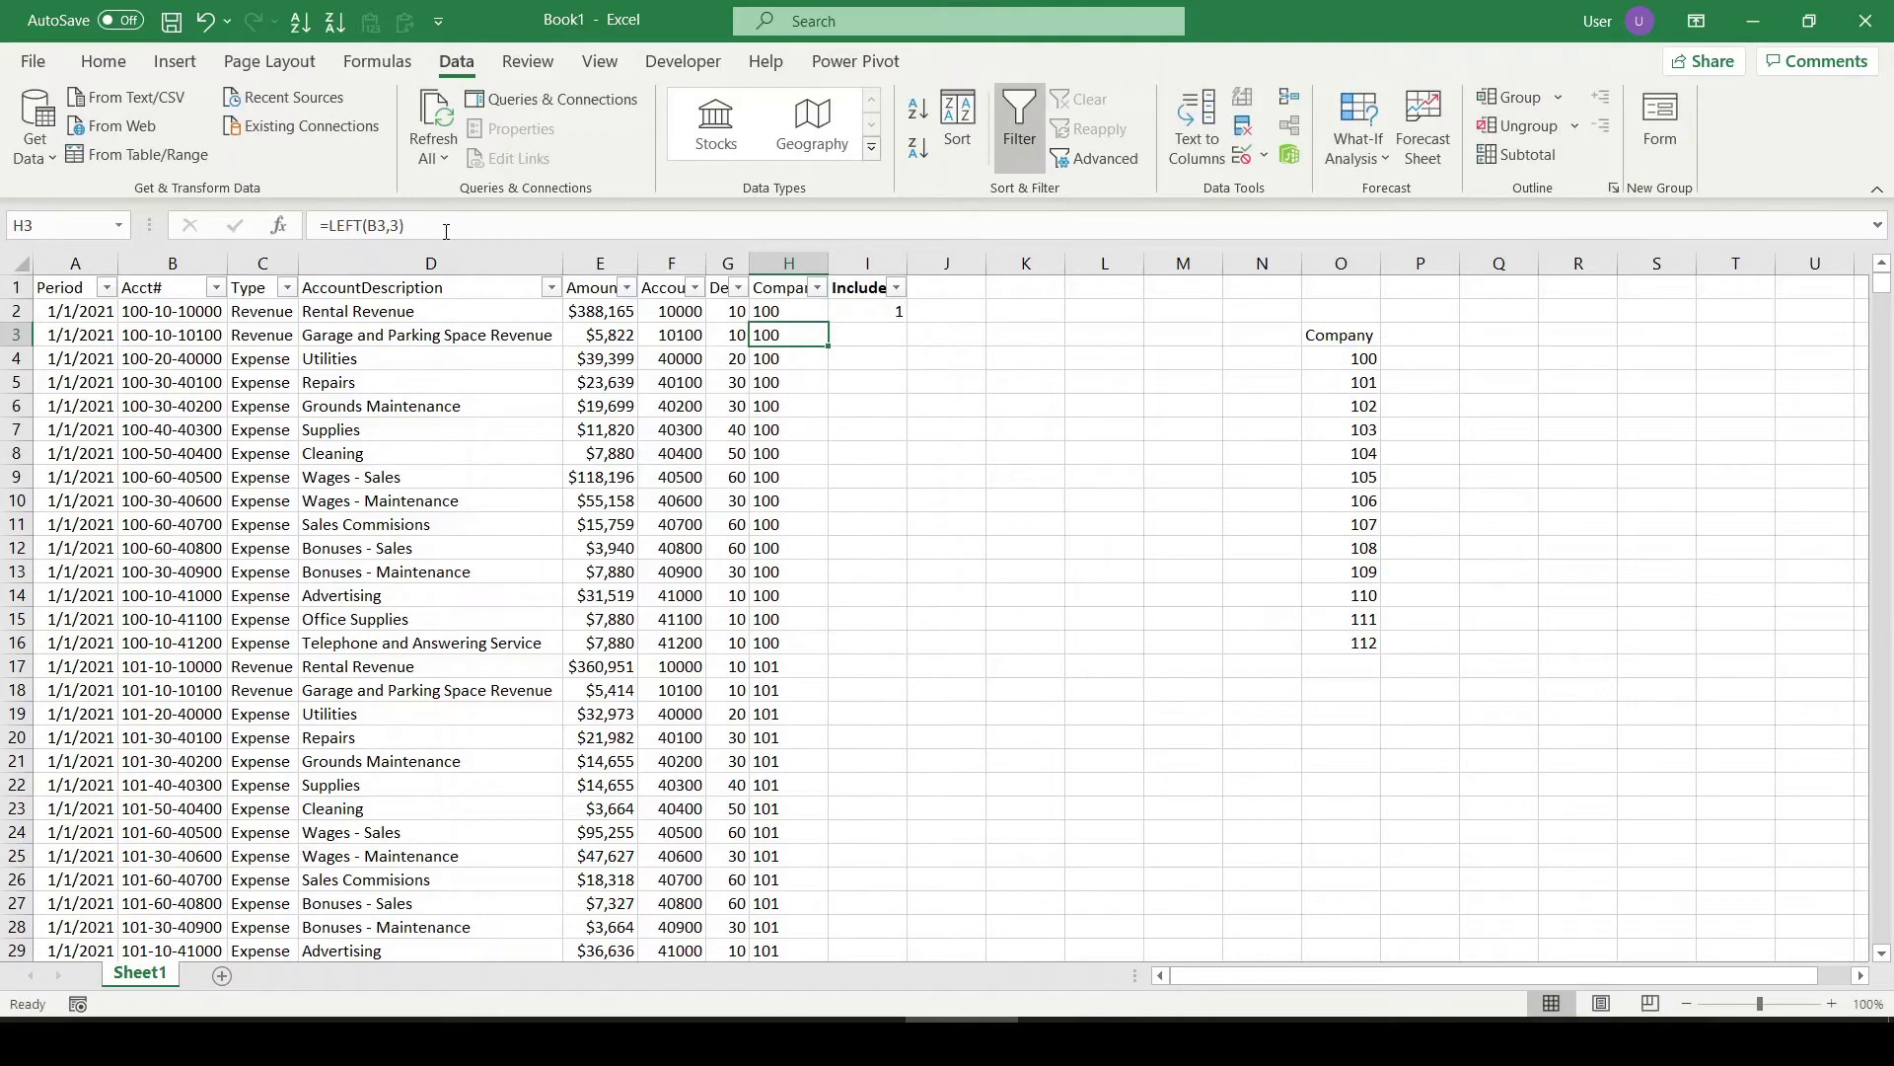
left_click(801, 312)
double_click(829, 323)
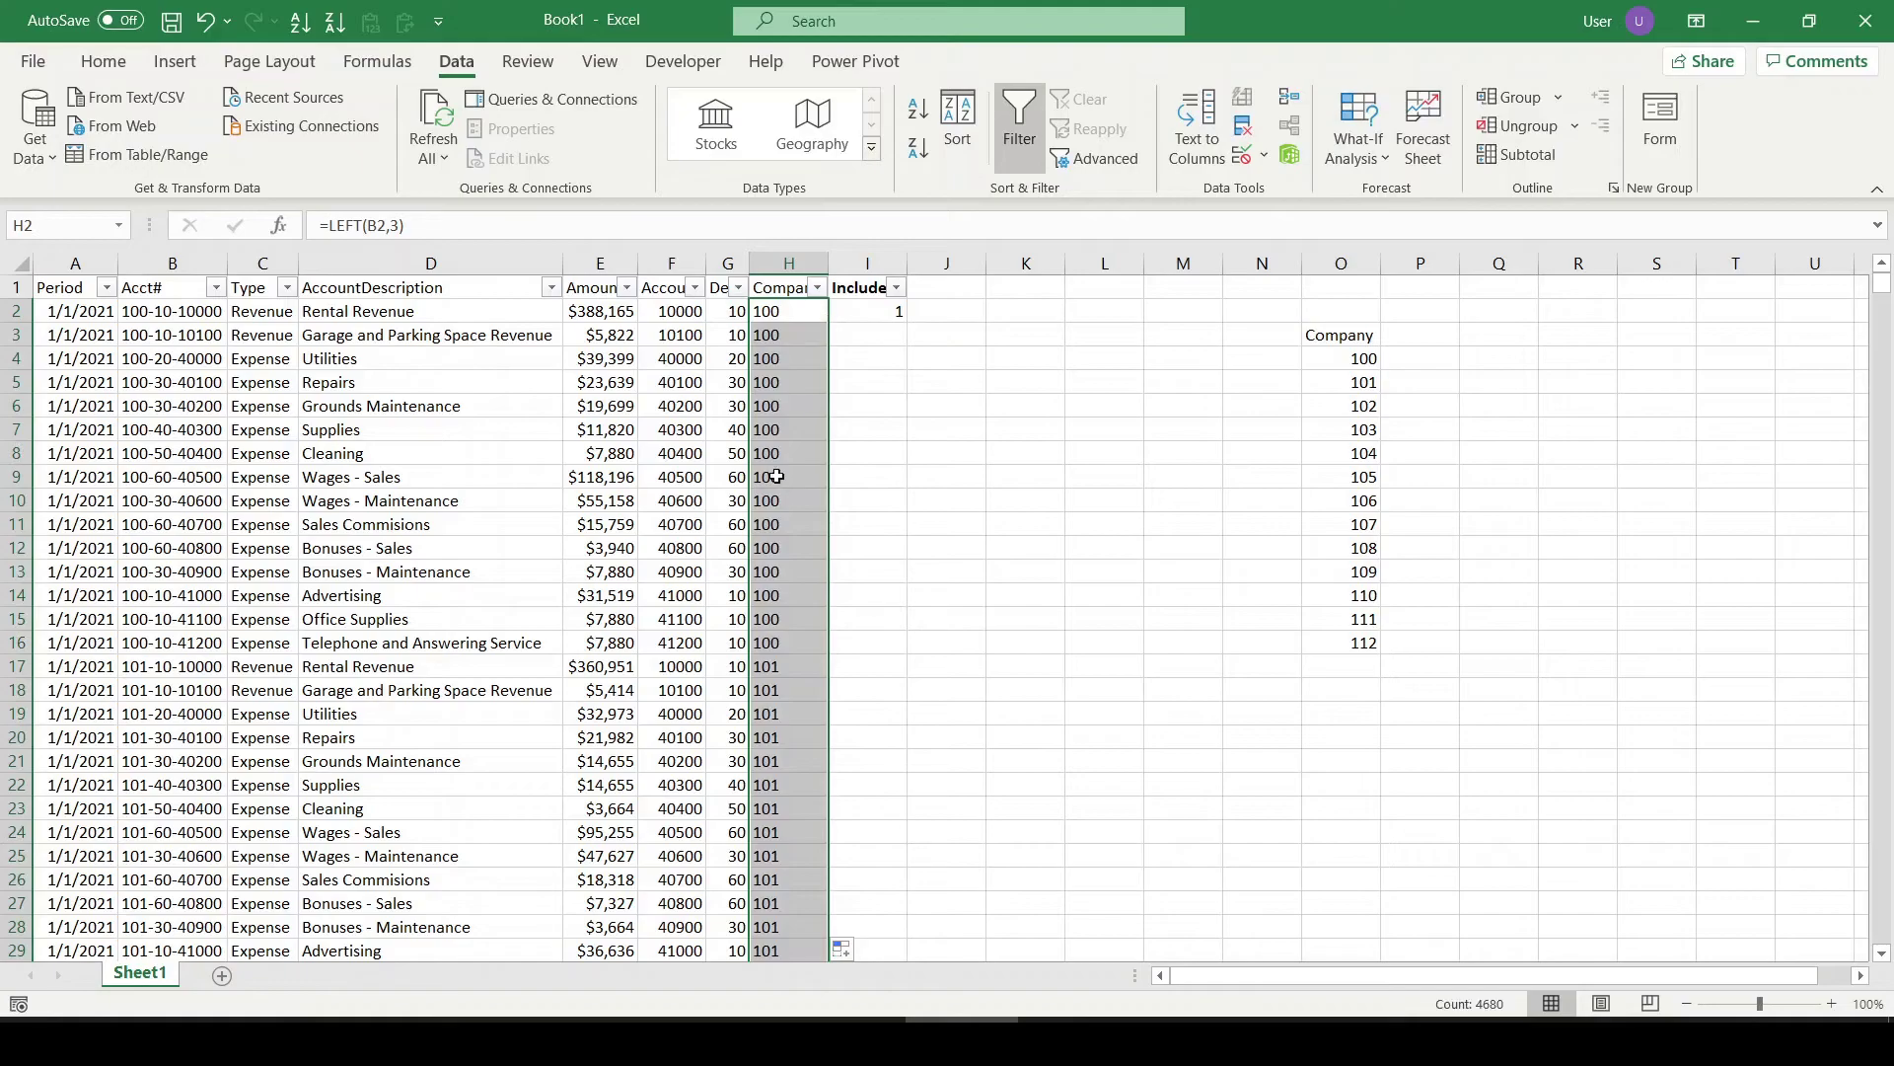
Review the Include formula in I2, leaving the cell cleared and selected
double_click(837, 312)
key("Return")
left_click(838, 311)
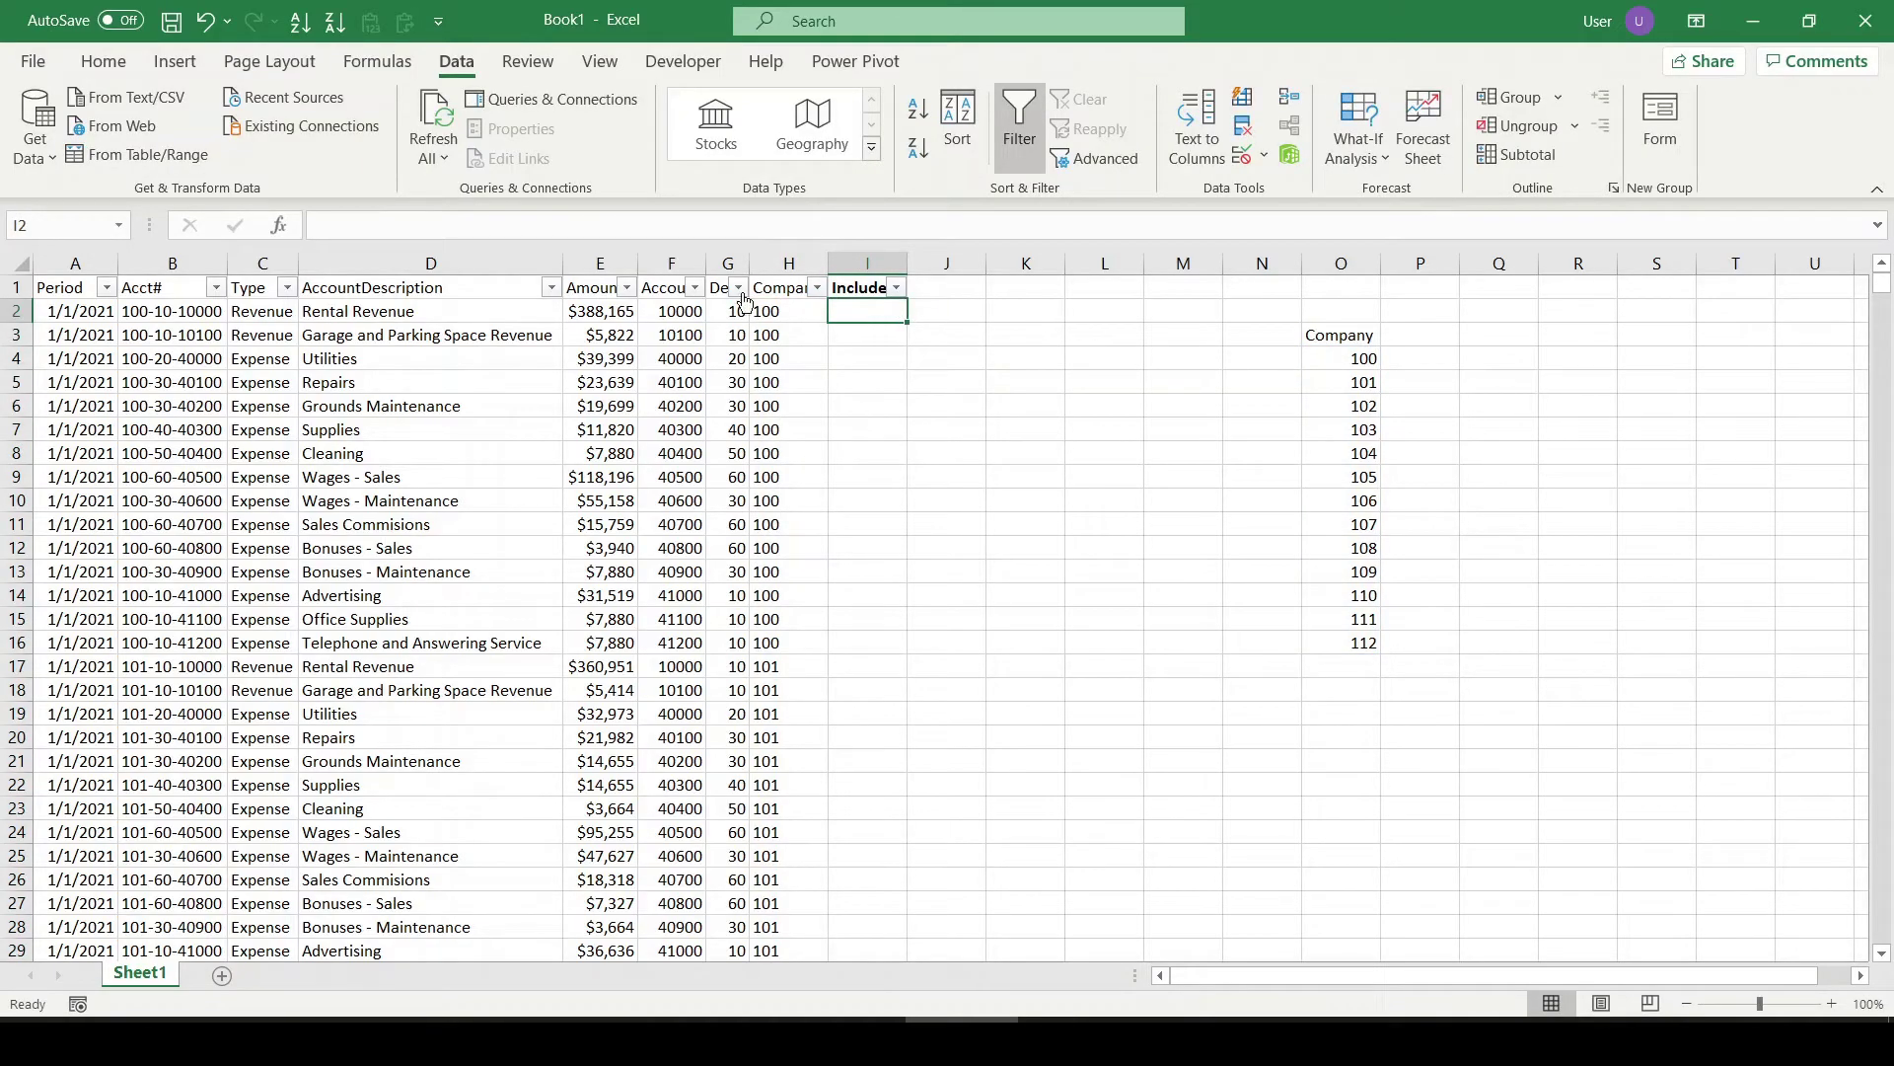
Type =COUNTIF(O4:O16,H2) into I2, using the O4:O16 company list as the range
left_click_drag(735, 312, 726, 508)
left_click_drag(1364, 358, 1346, 692)
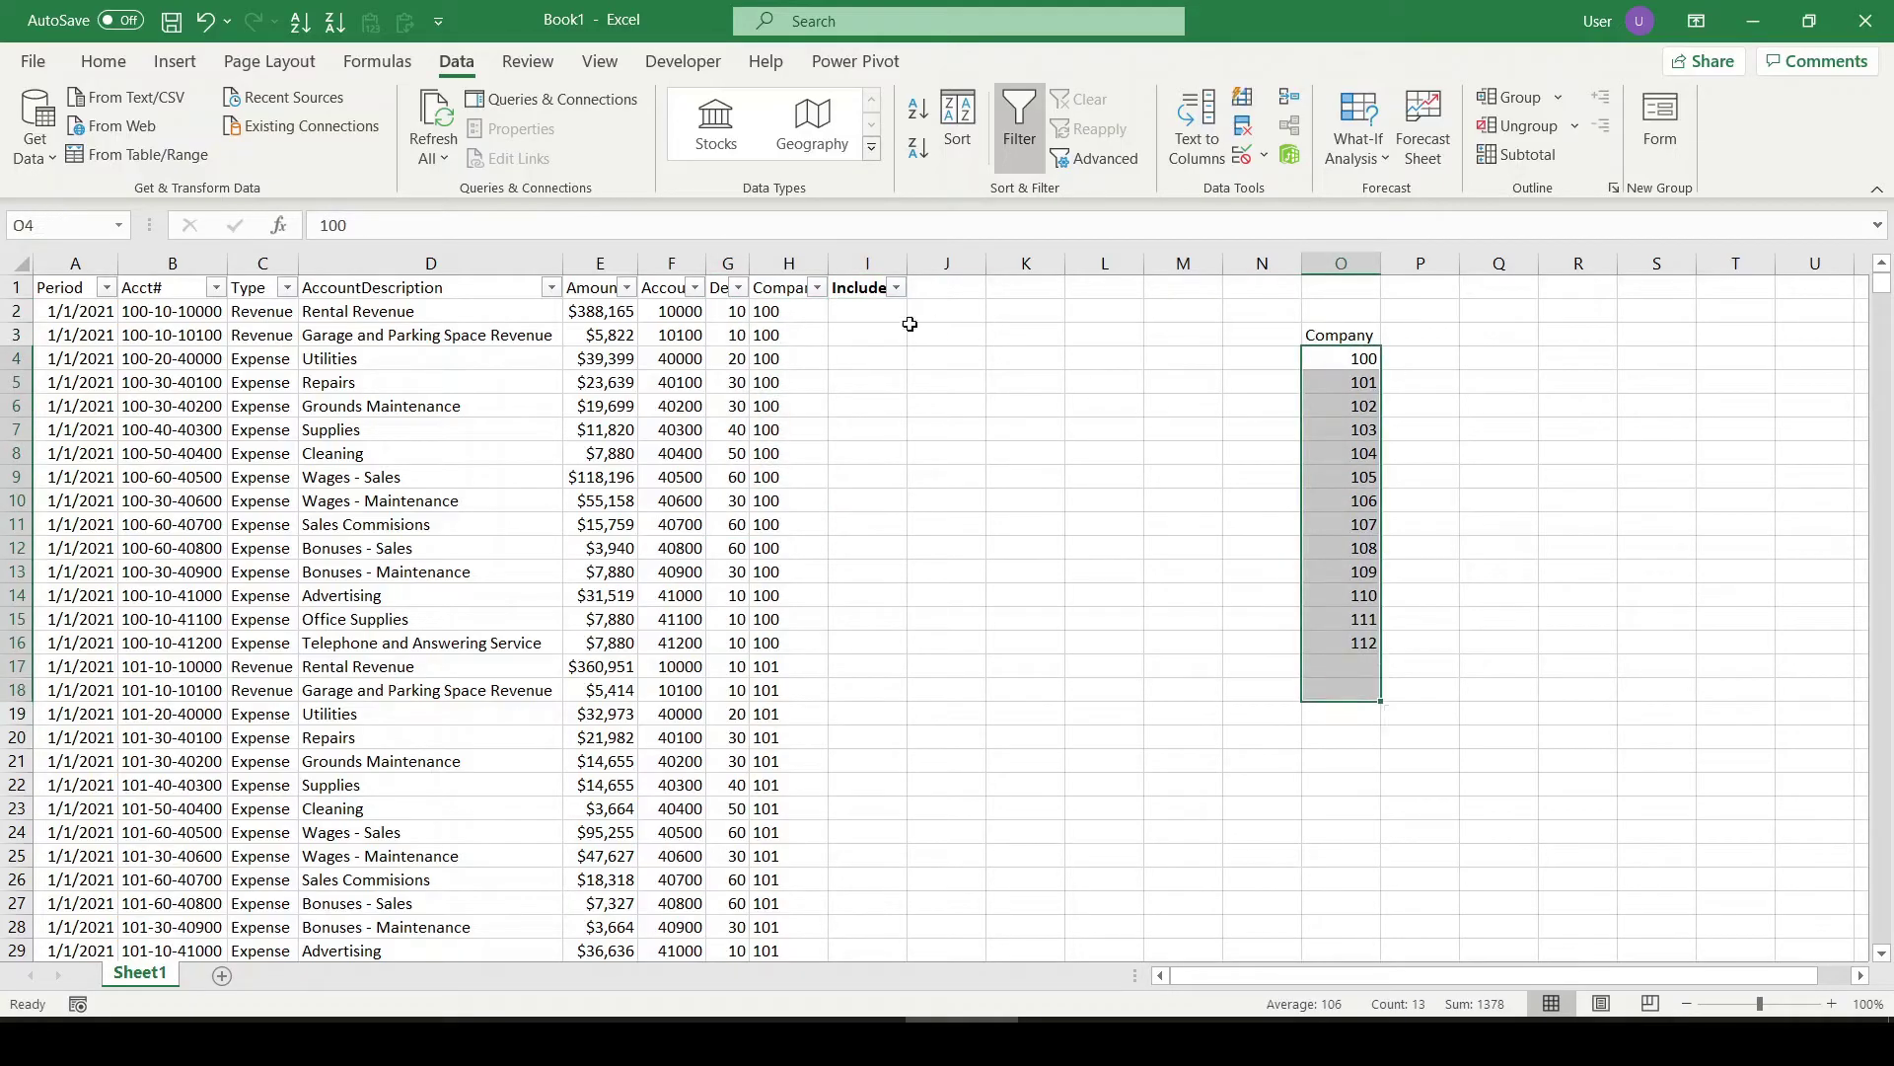
left_click(866, 311)
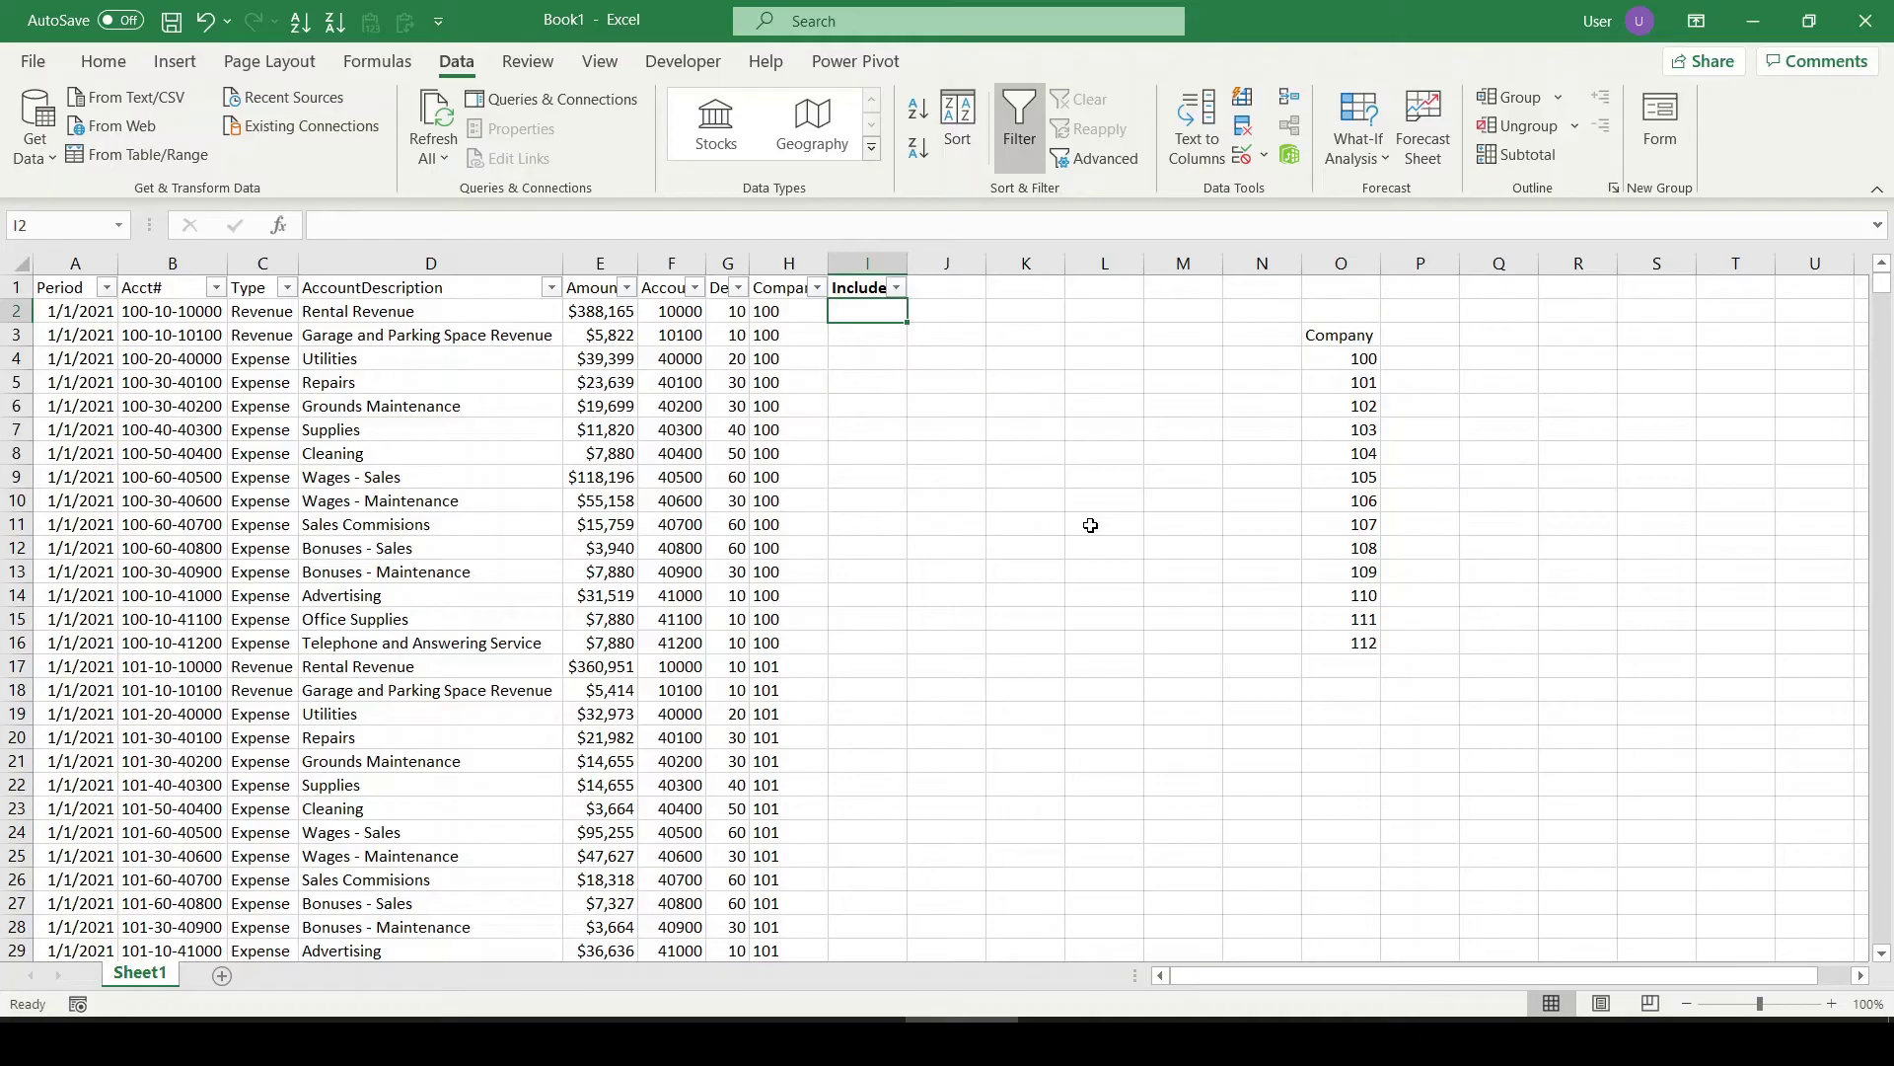
type("=")
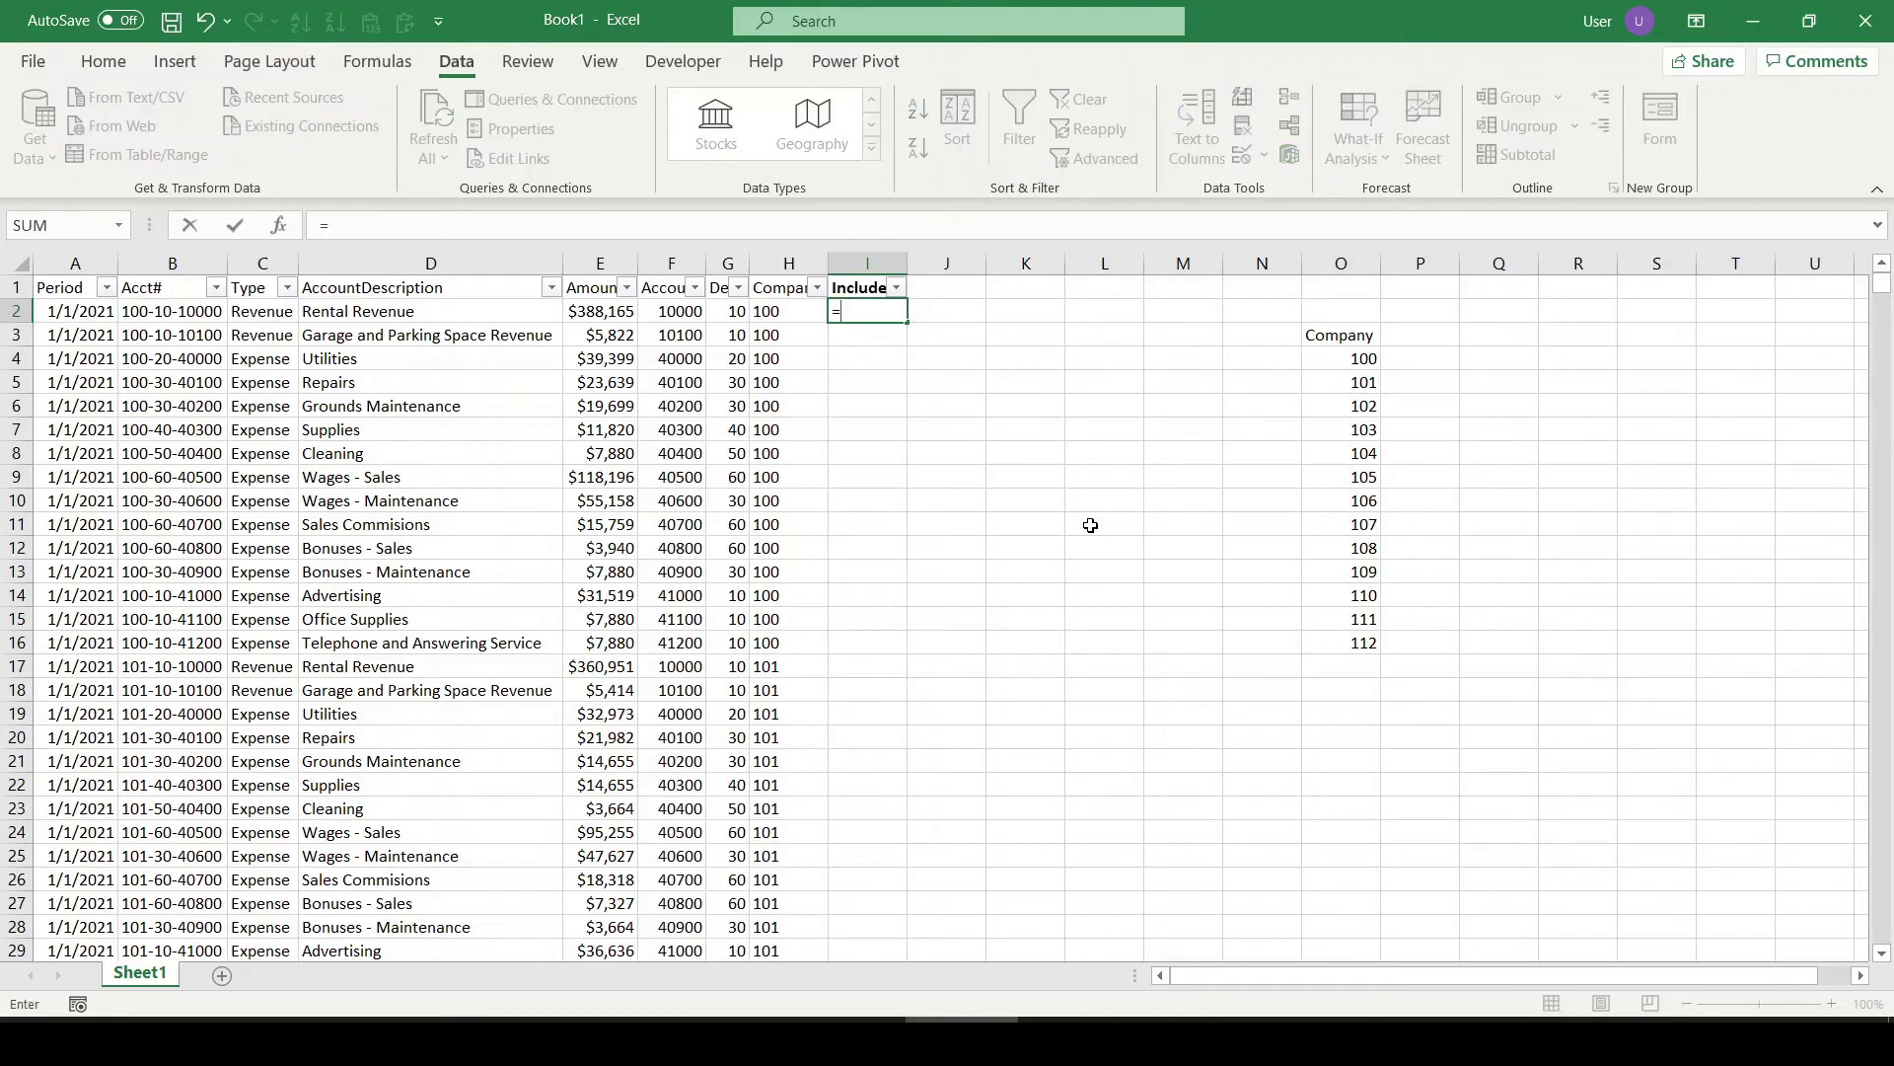
type("countif")
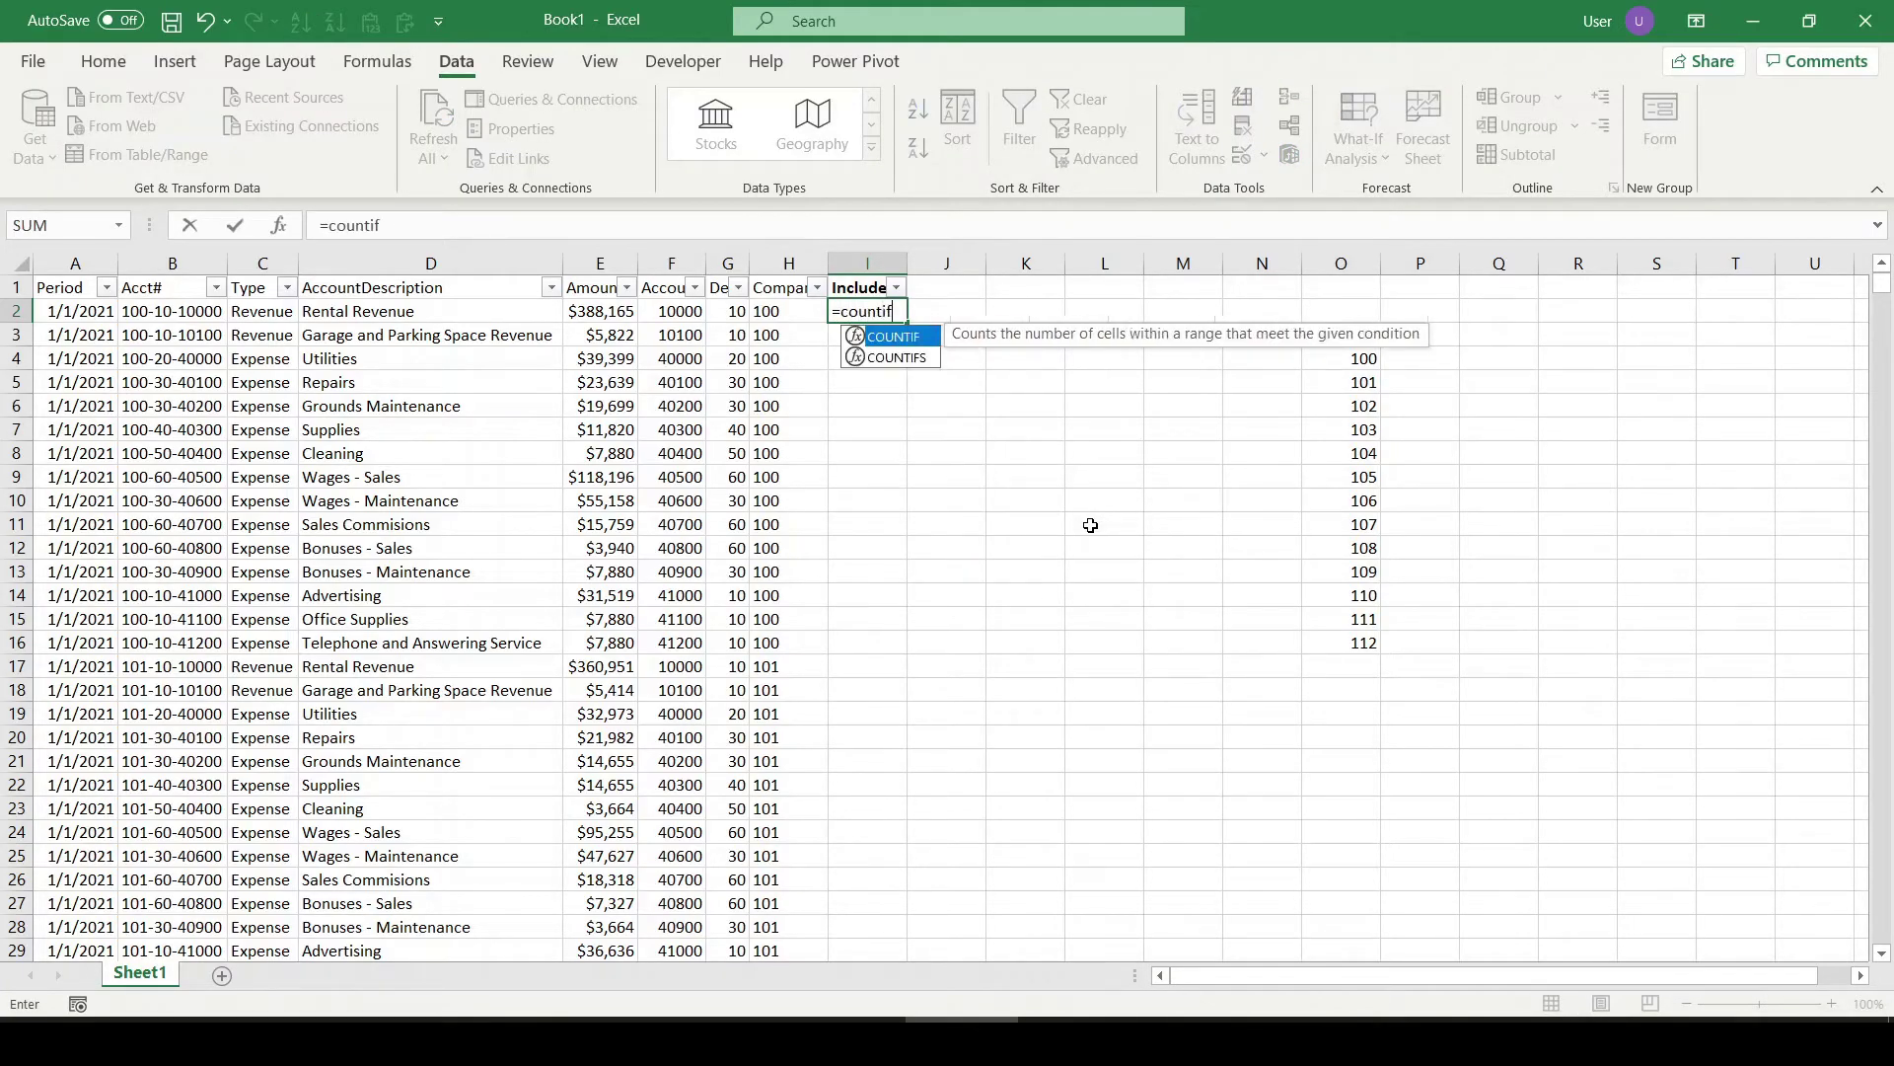
key("Tab")
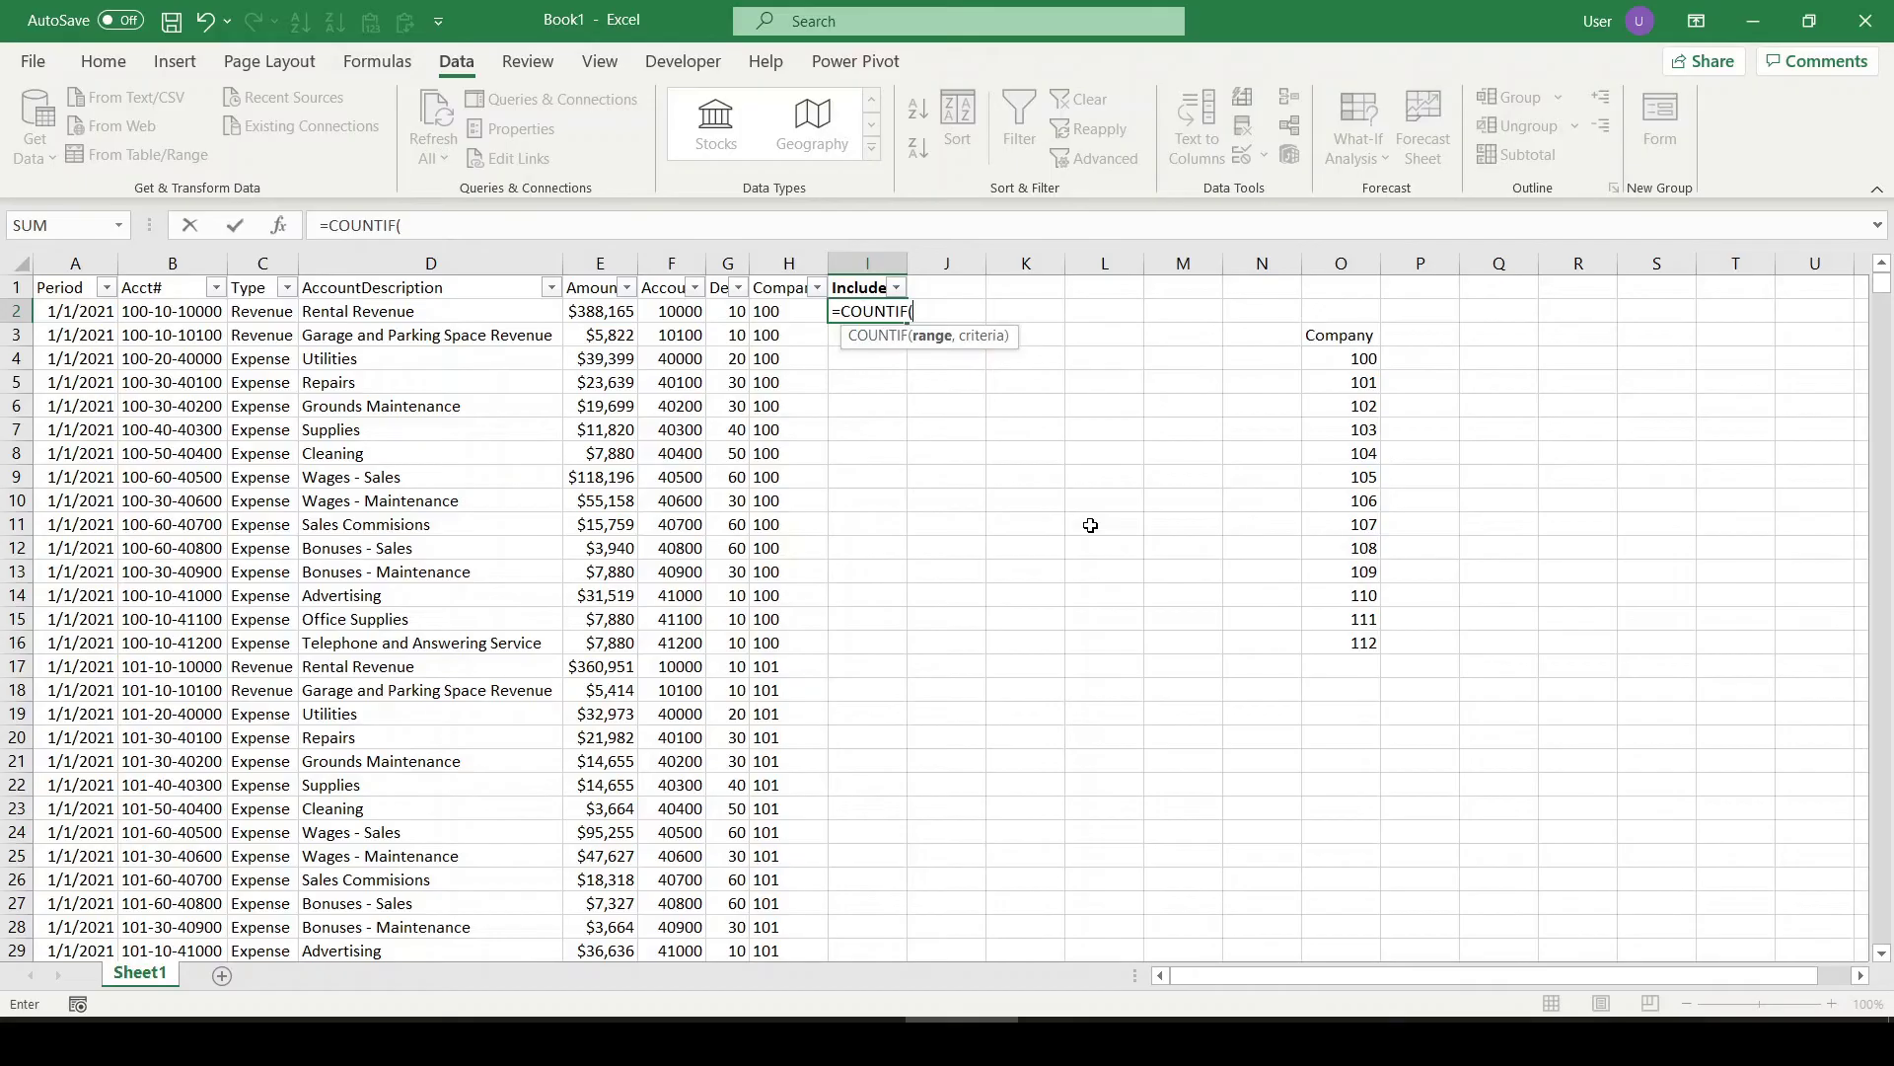
left_click_drag(1330, 355, 1343, 643)
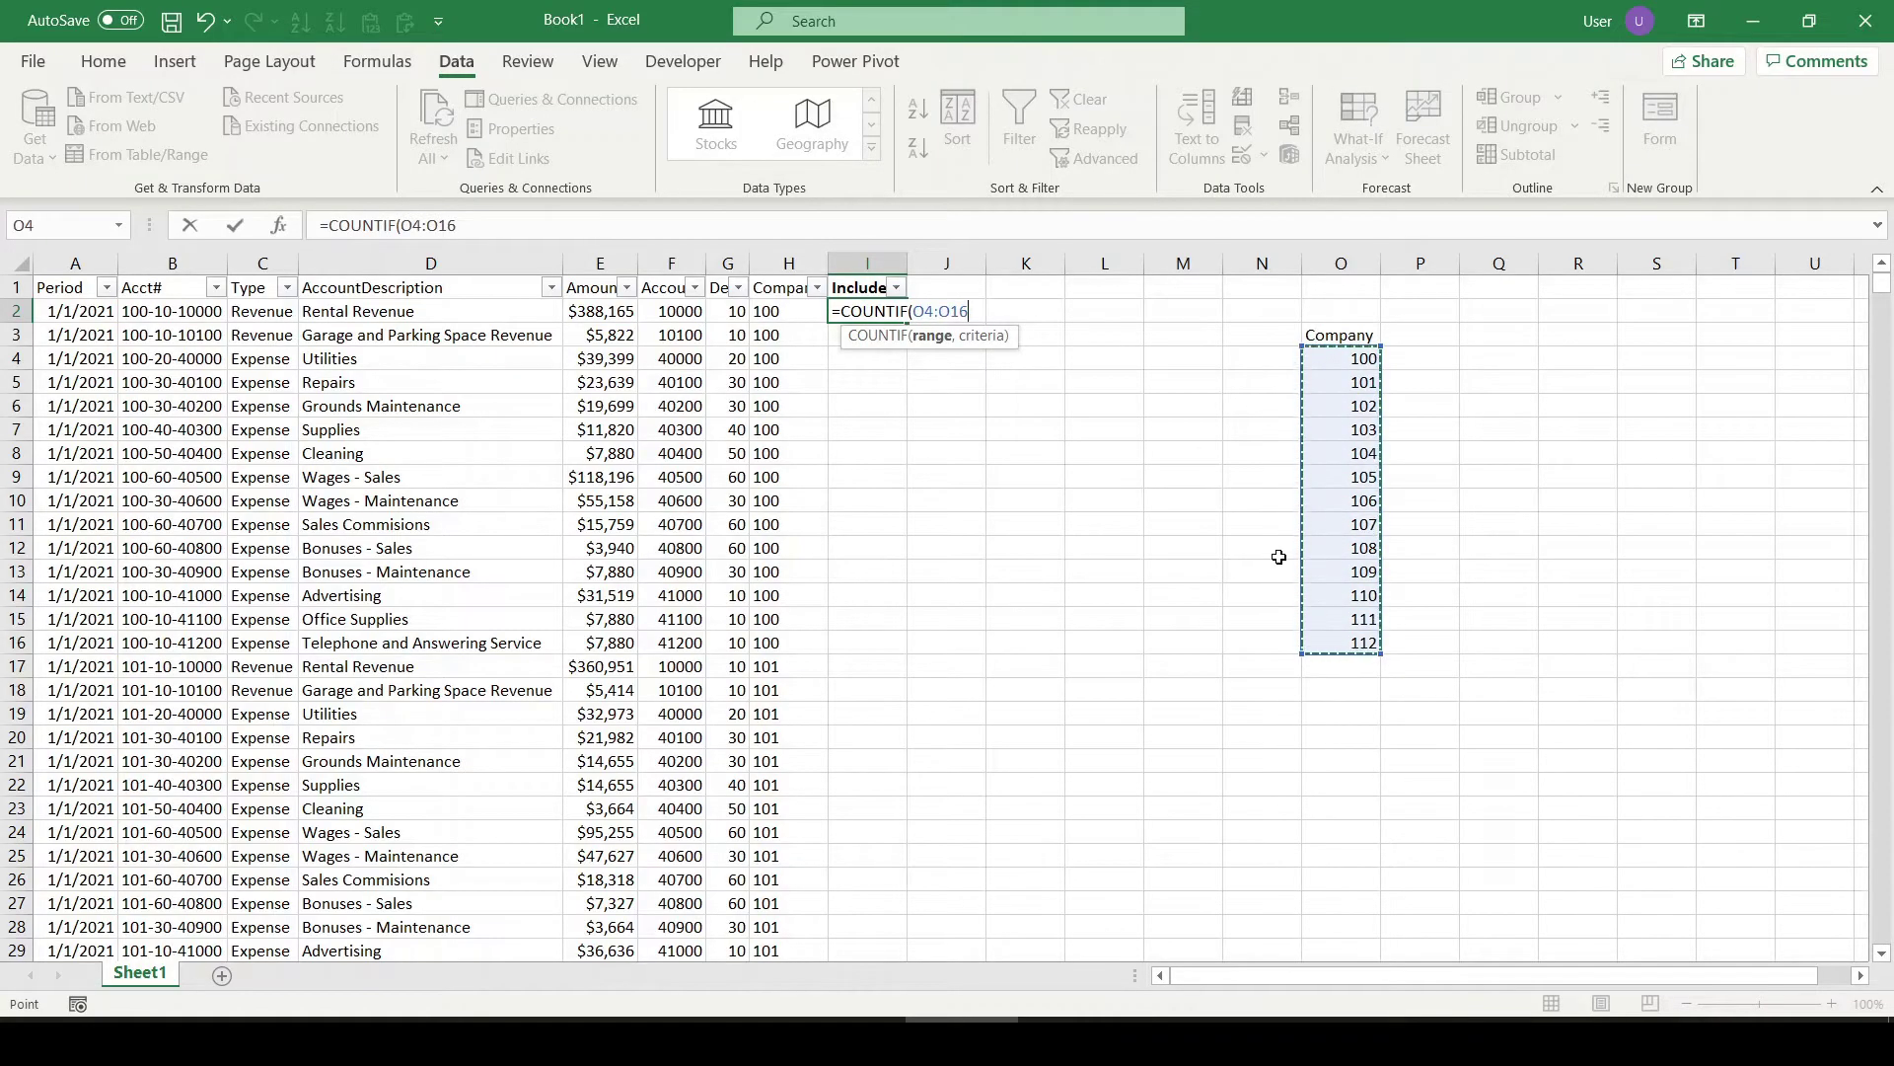
type(",")
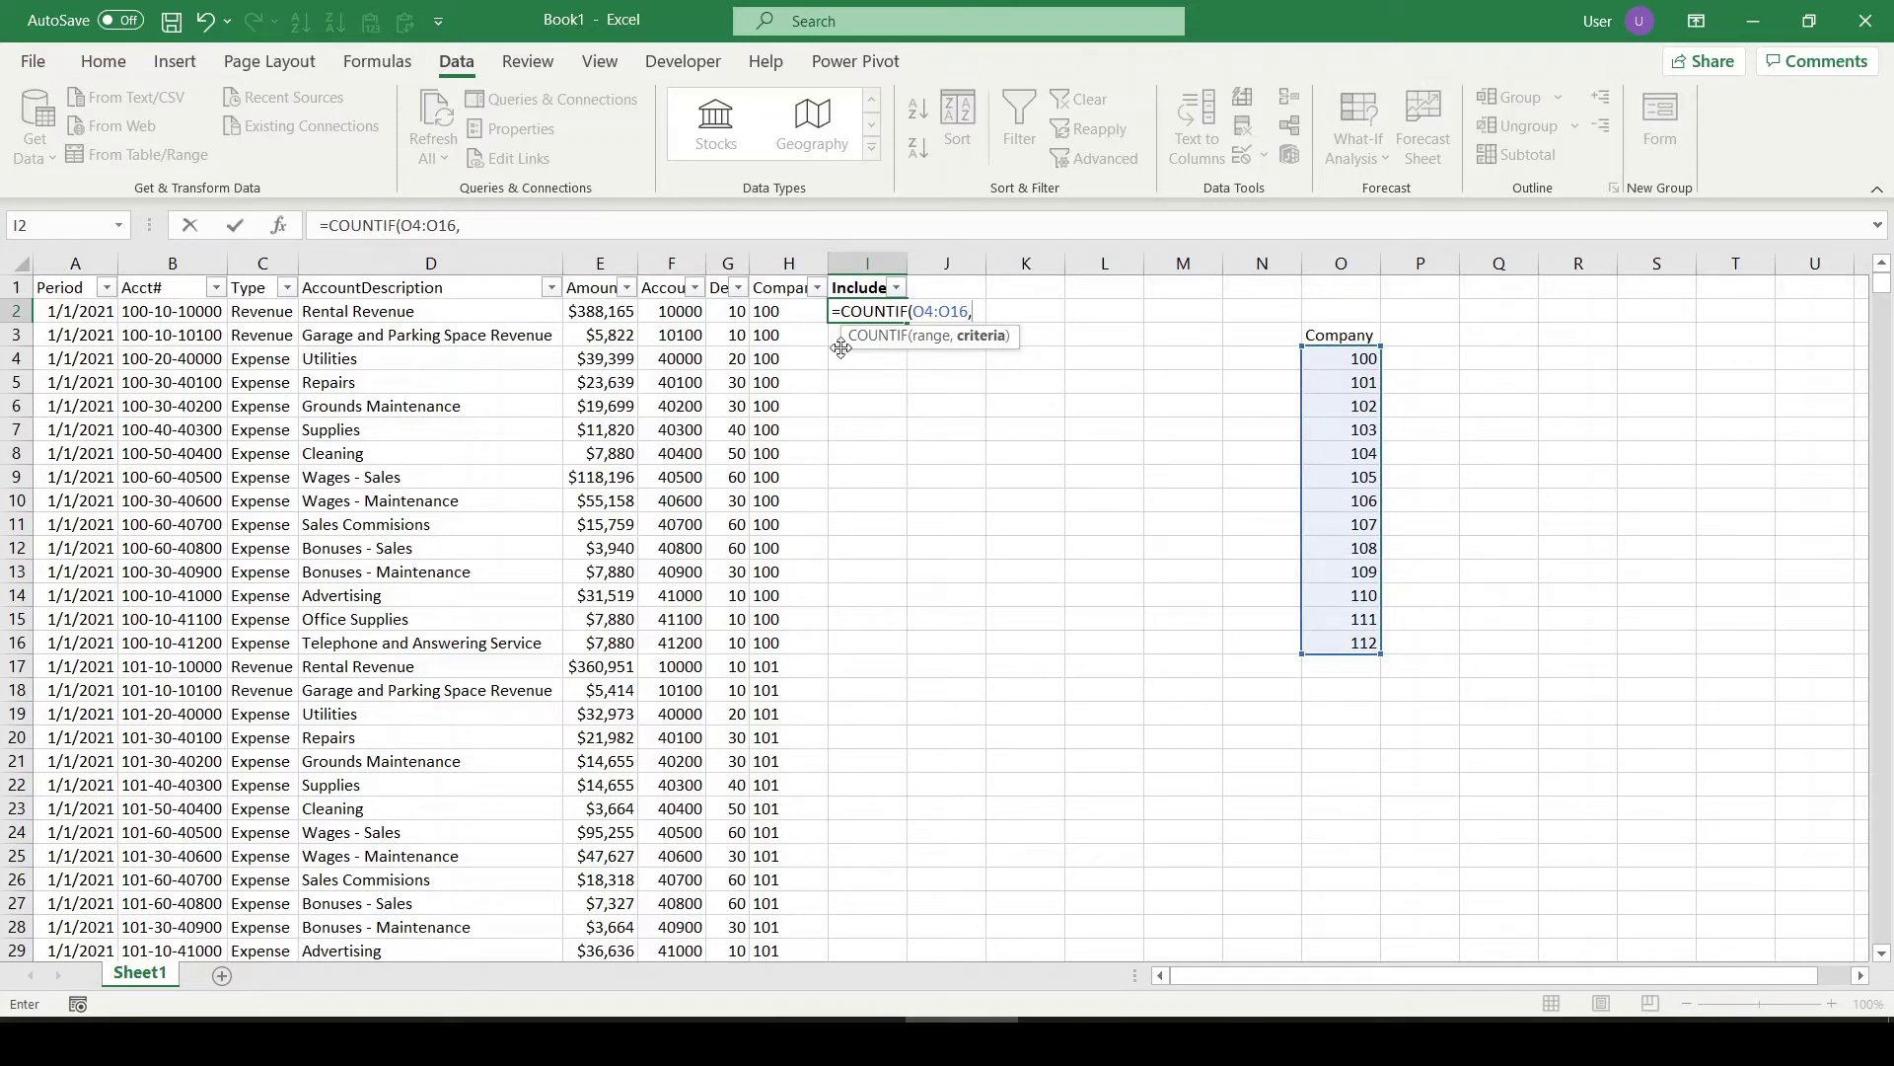
left_click(761, 316)
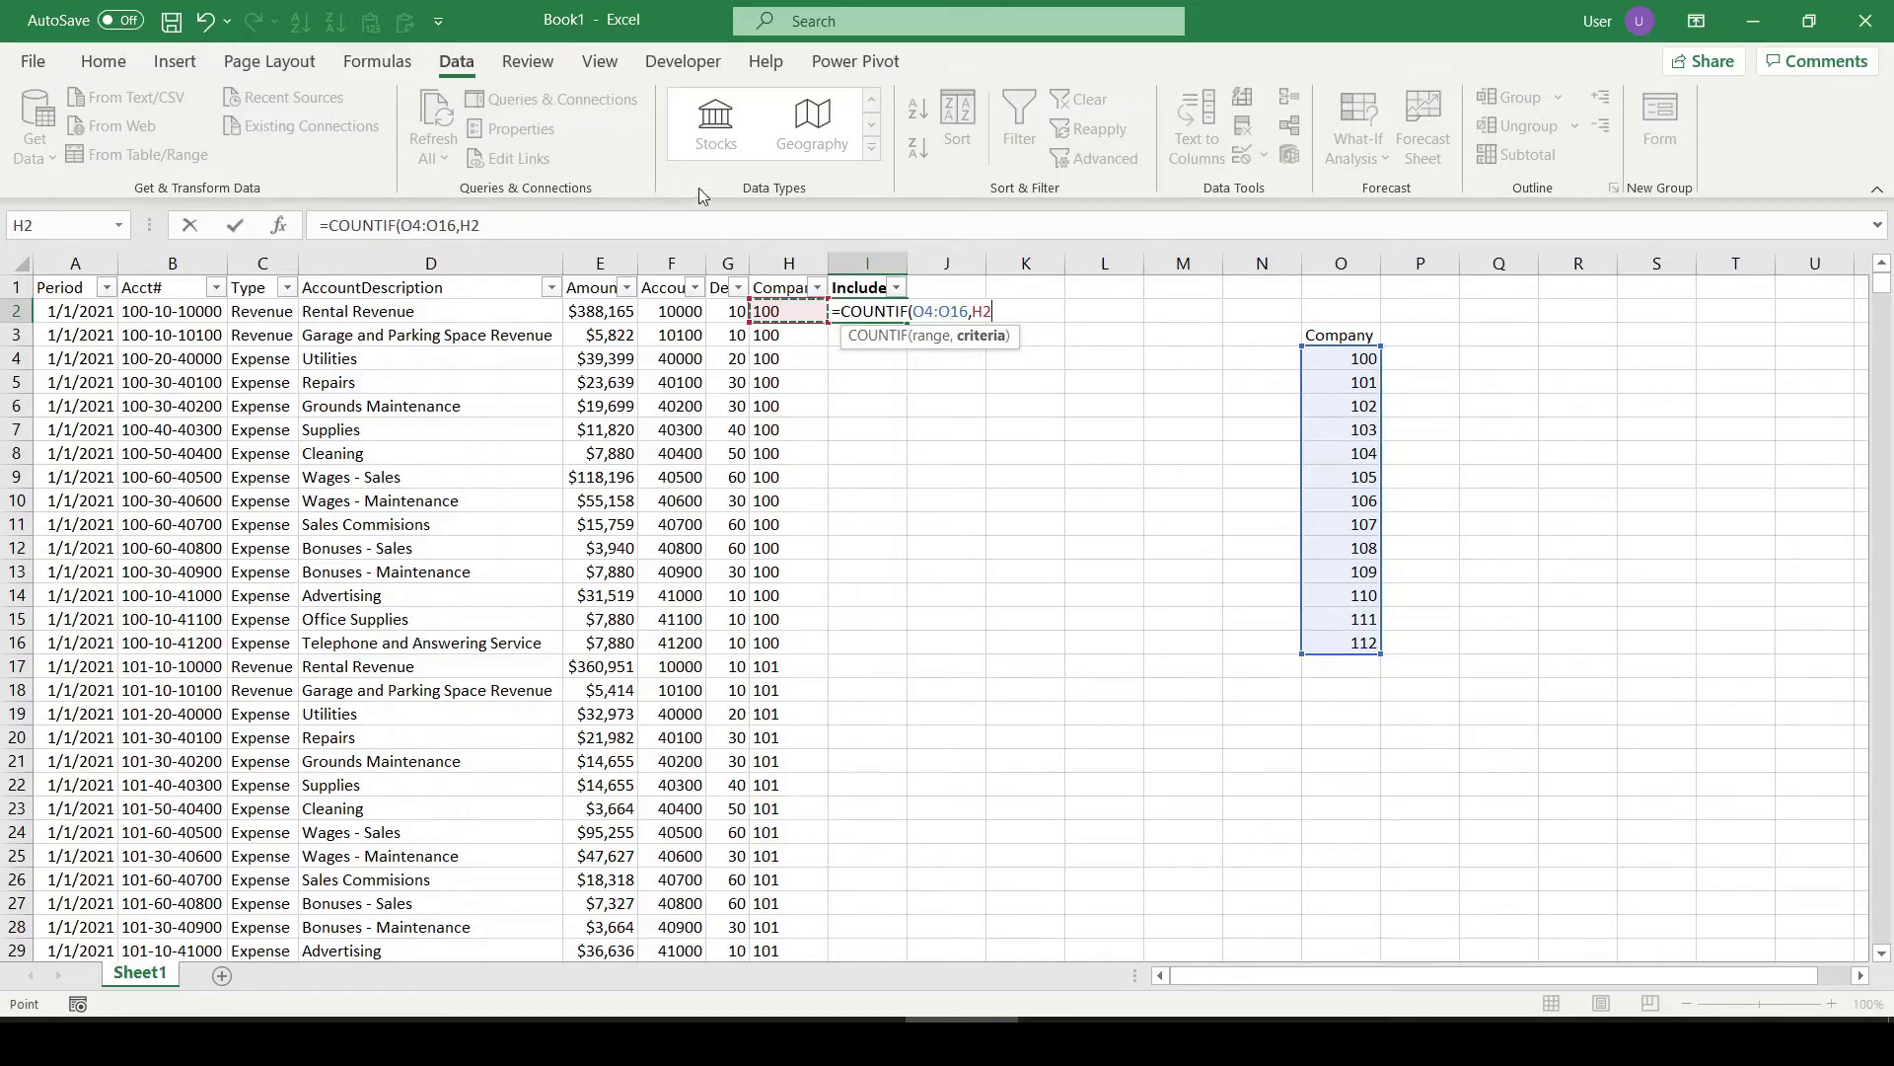
type(")")
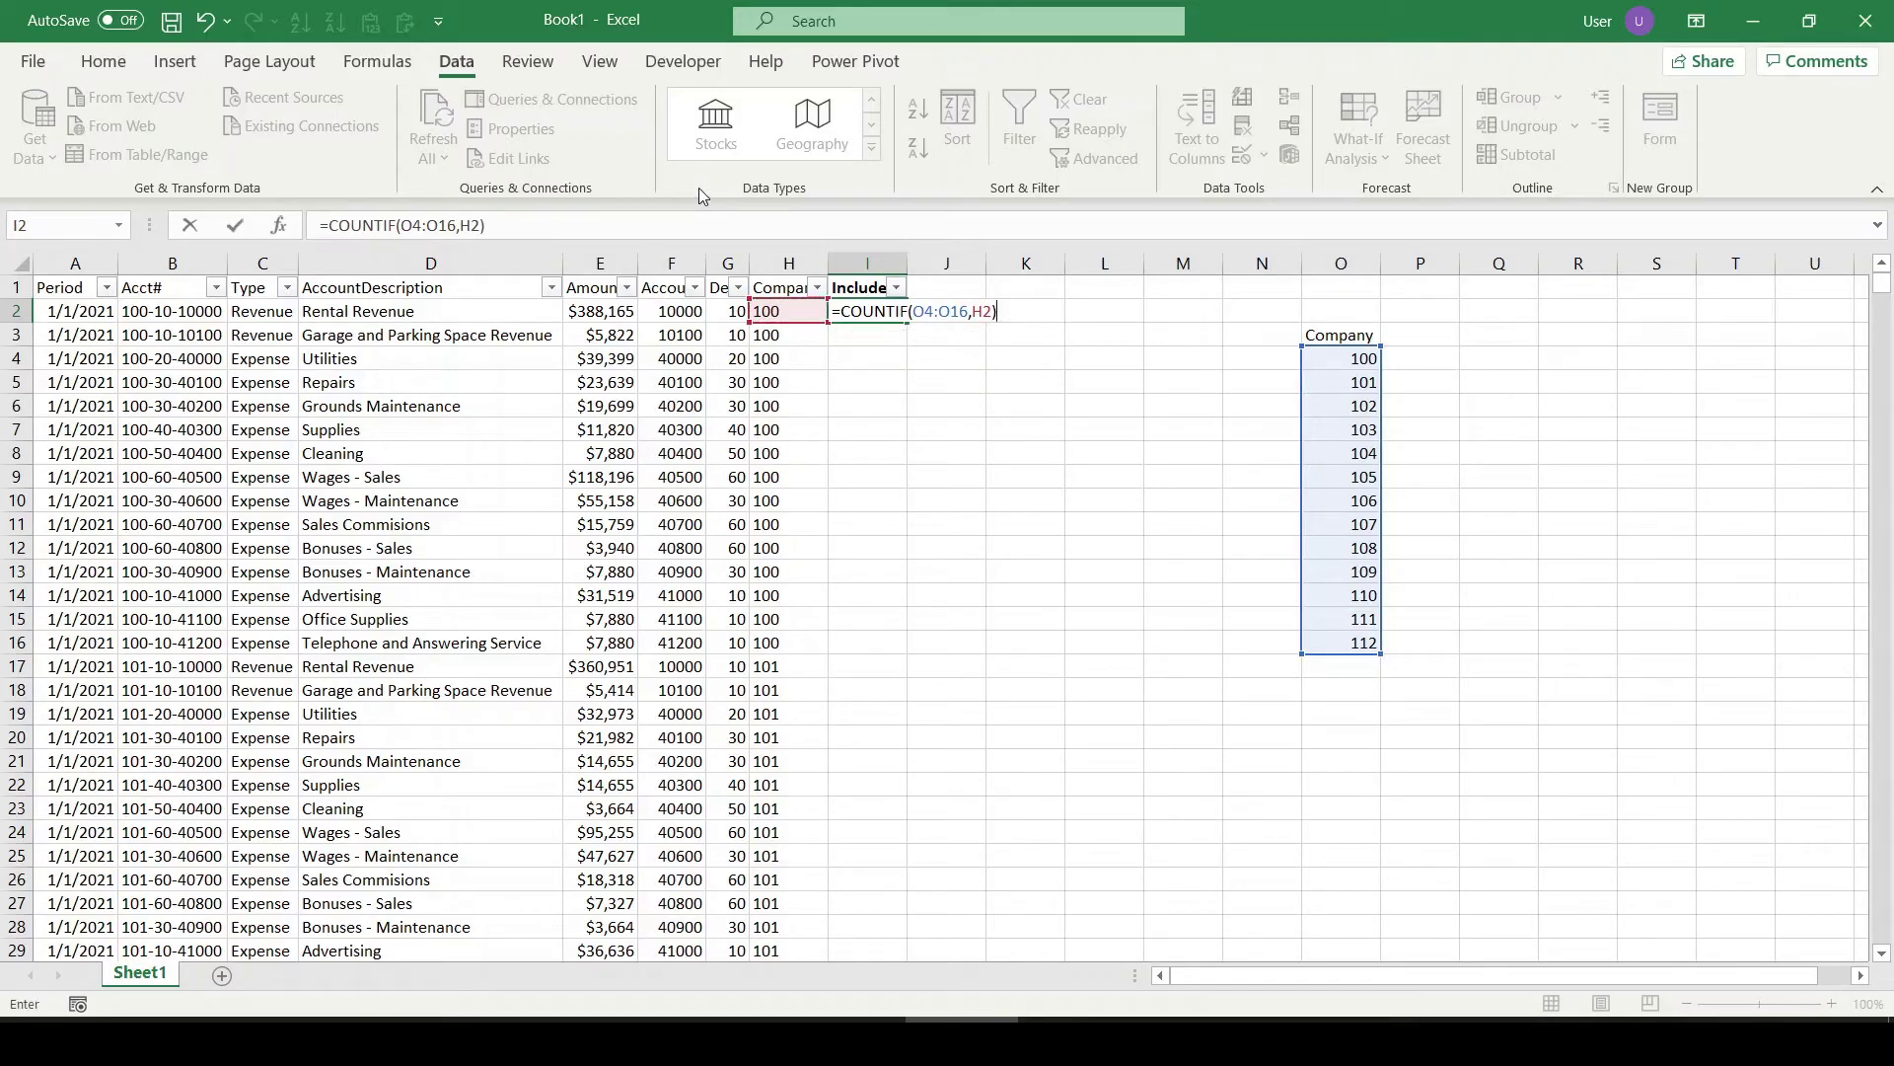
Lock O4 and O16 with F4 and commit =COUNTIF($O$4:$O$16,H2) in I2
left_click(412, 230)
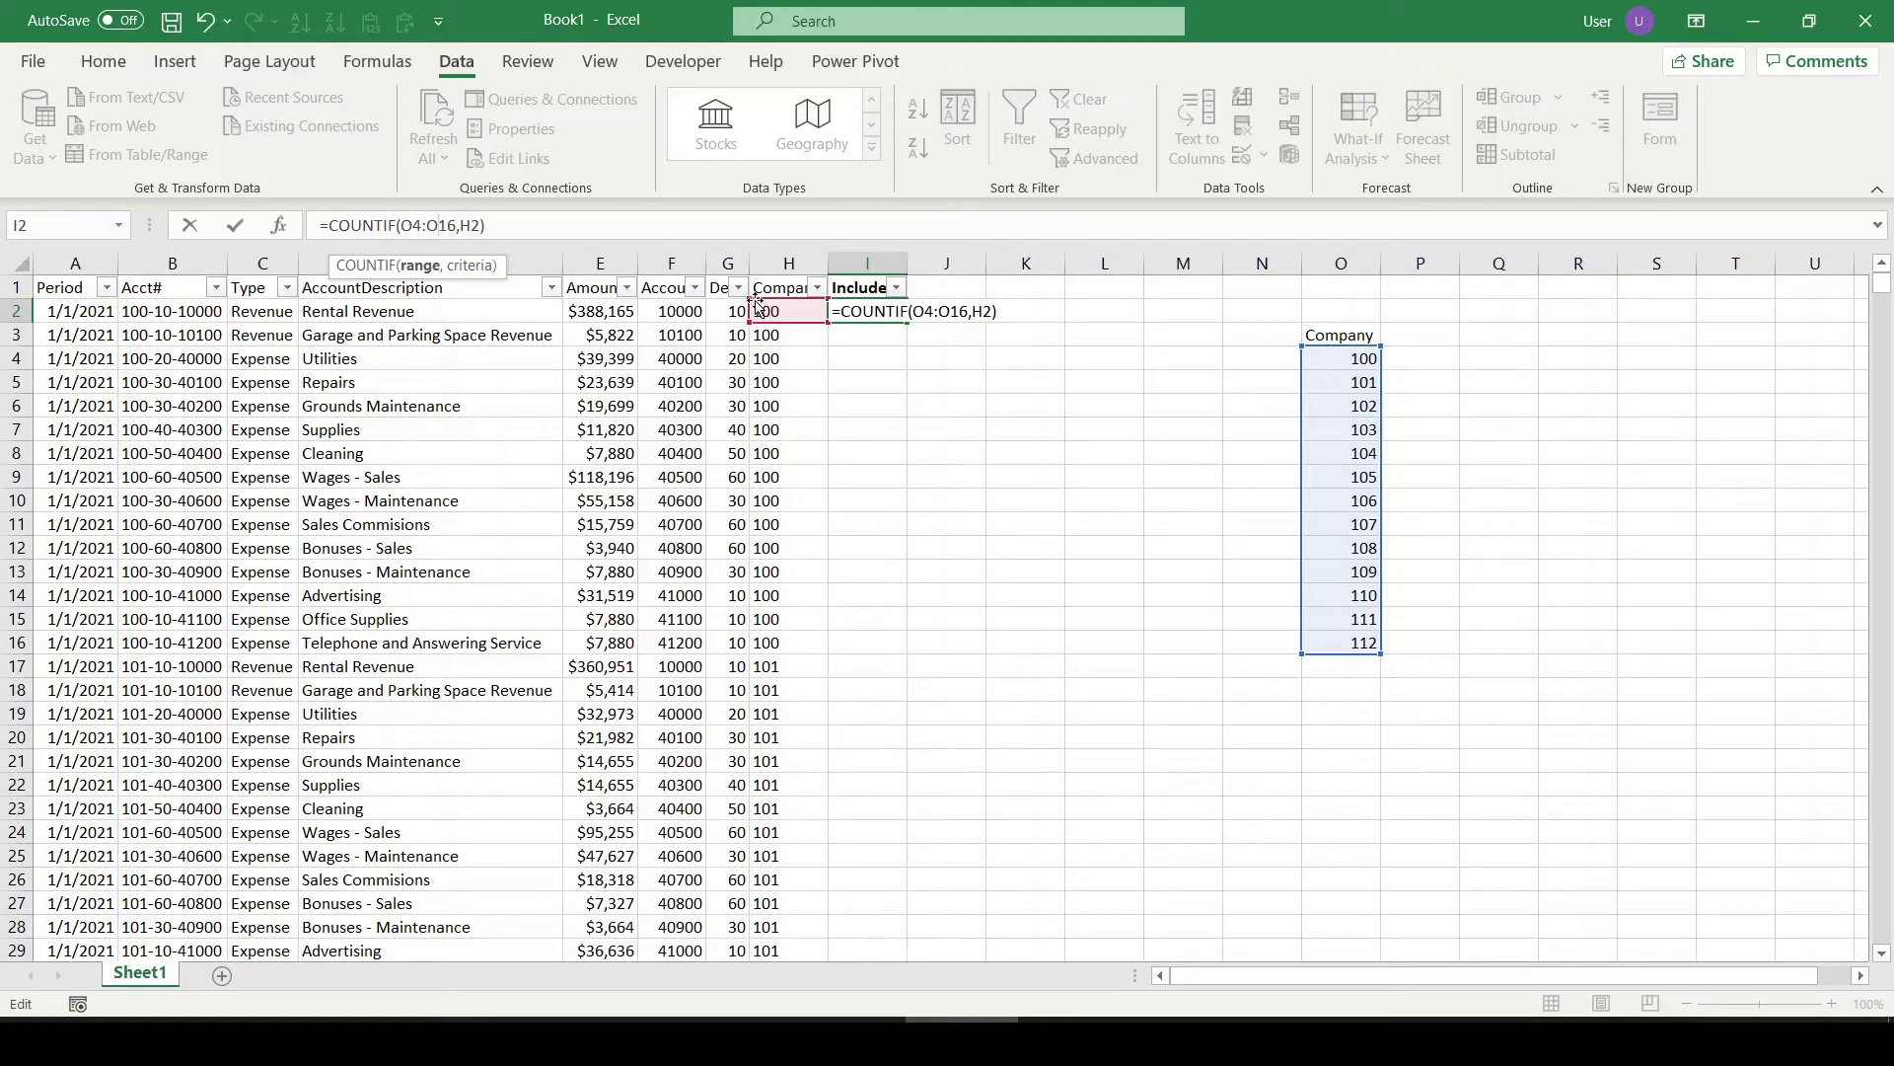
left_click(422, 230)
key("F4")
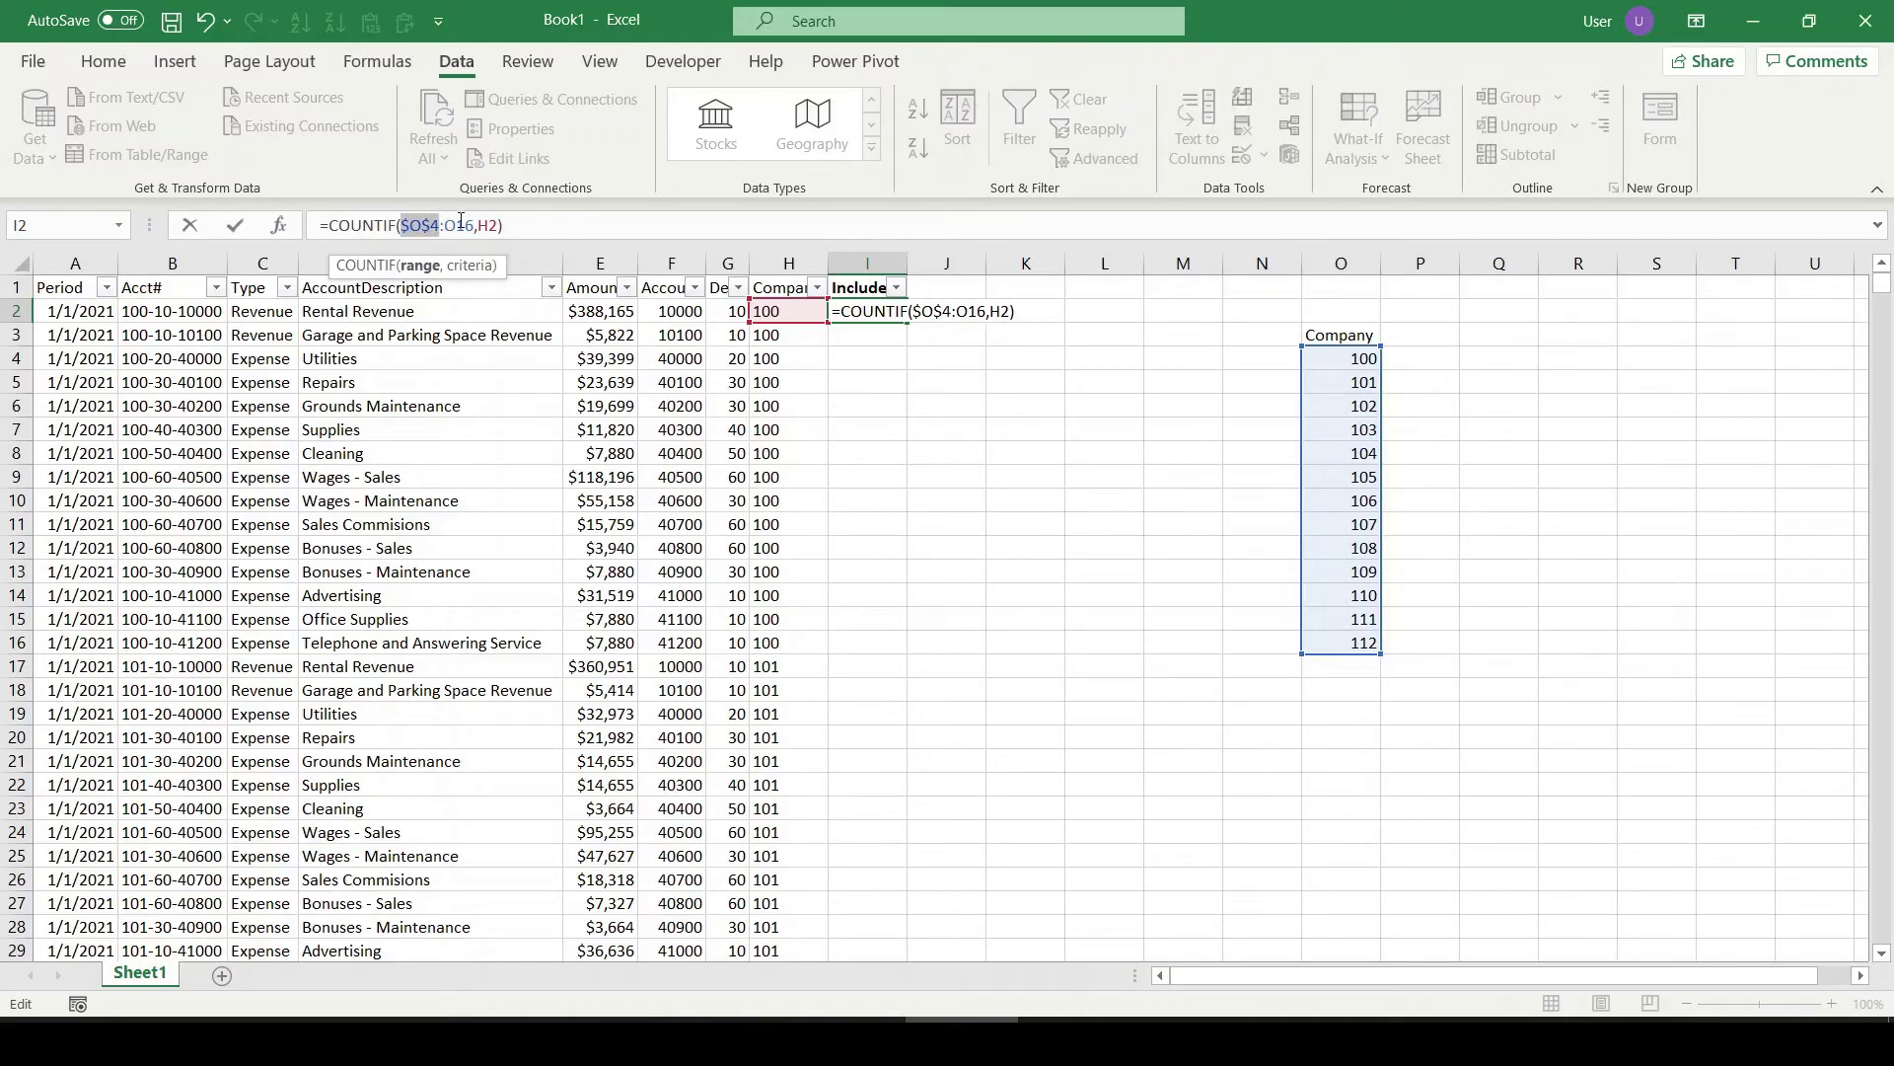
left_click(460, 225)
key("F4")
left_click_drag(408, 226, 494, 225)
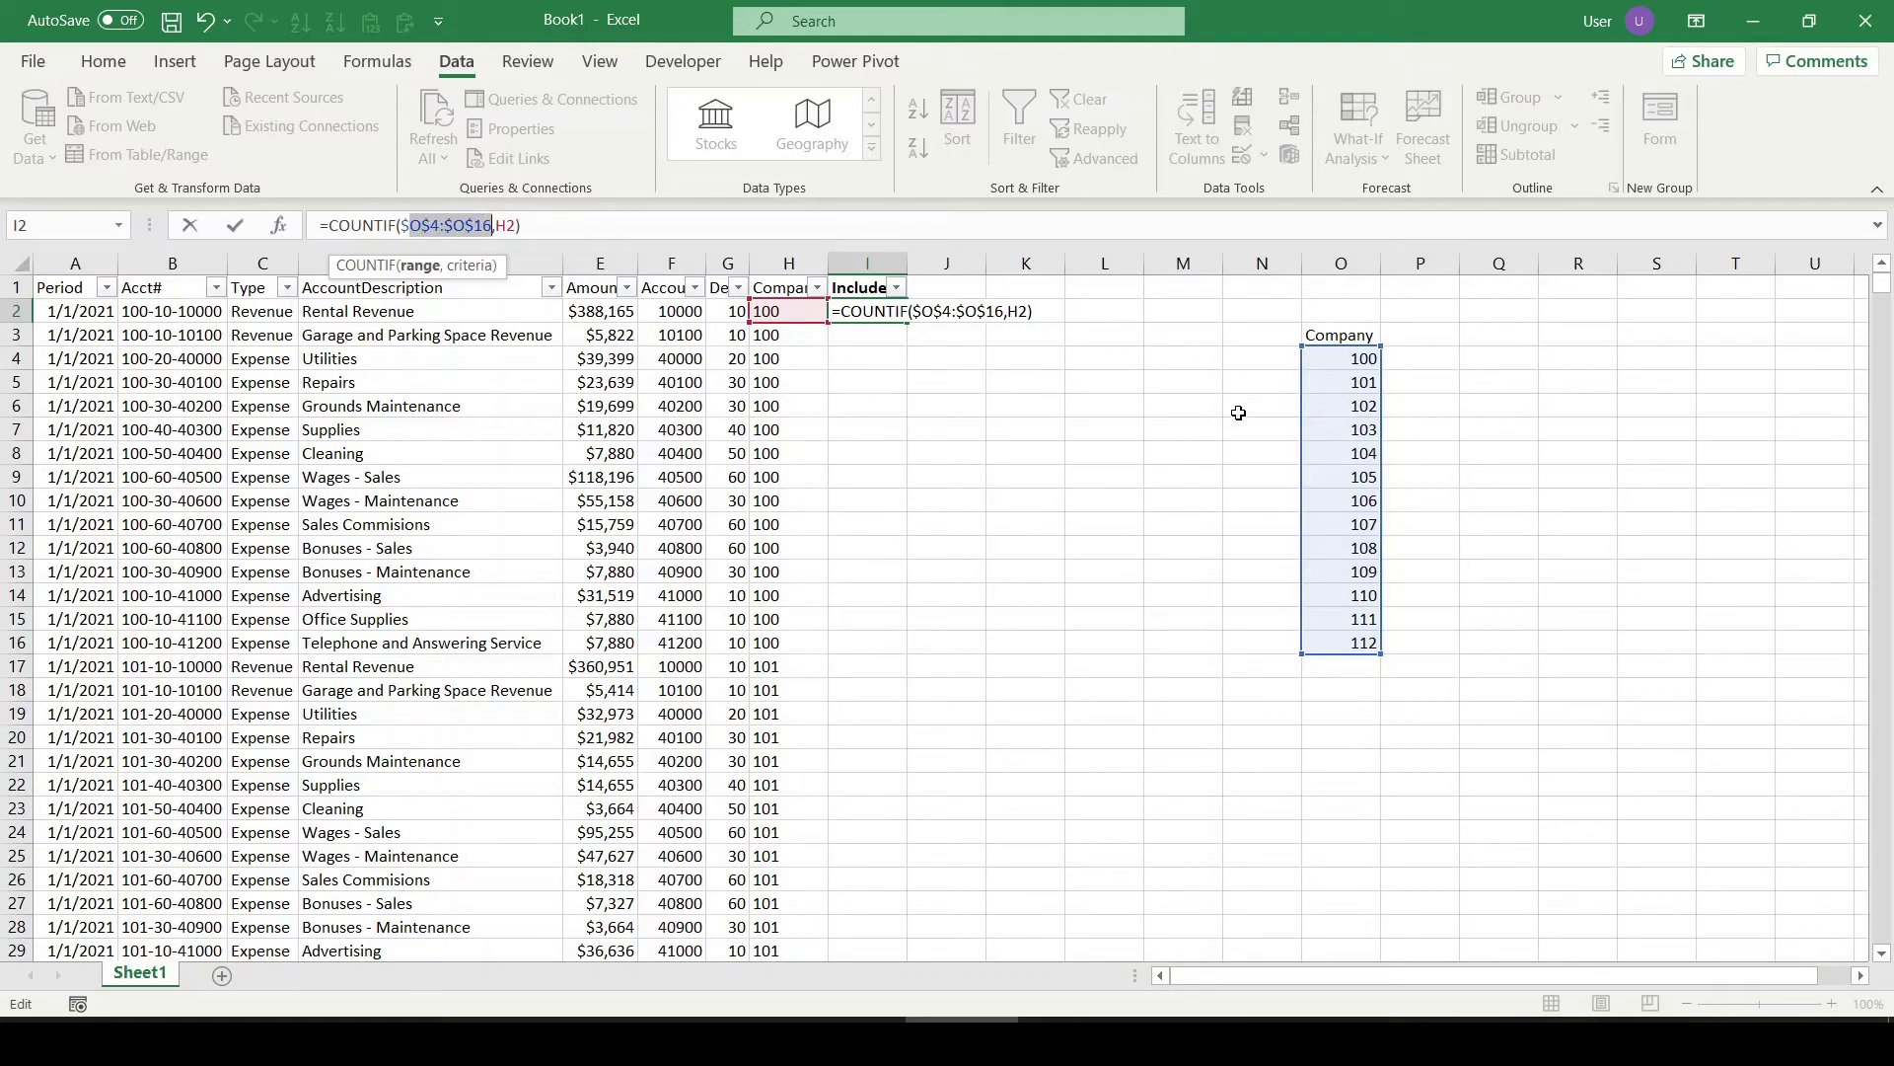
key("Return")
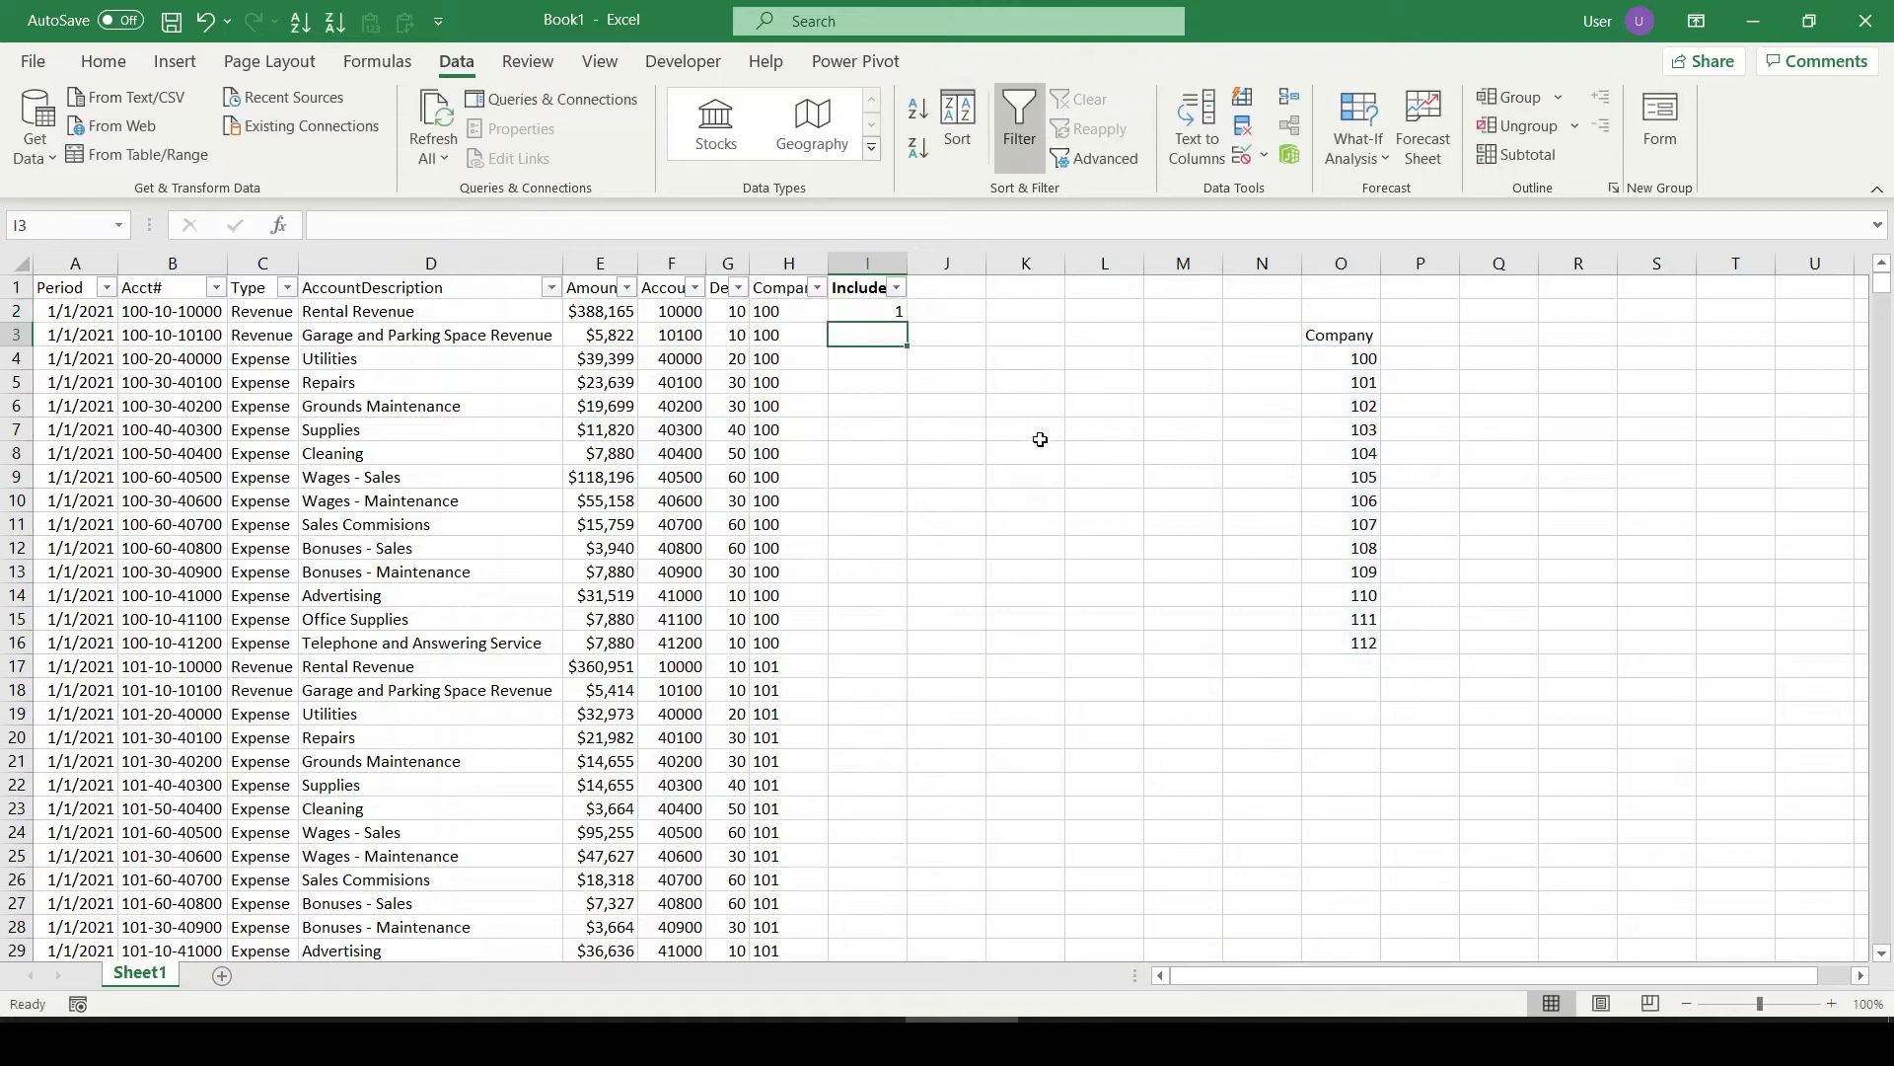
Reopen I2's formula to verify its referenced ranges, then return to I2
left_click(884, 313)
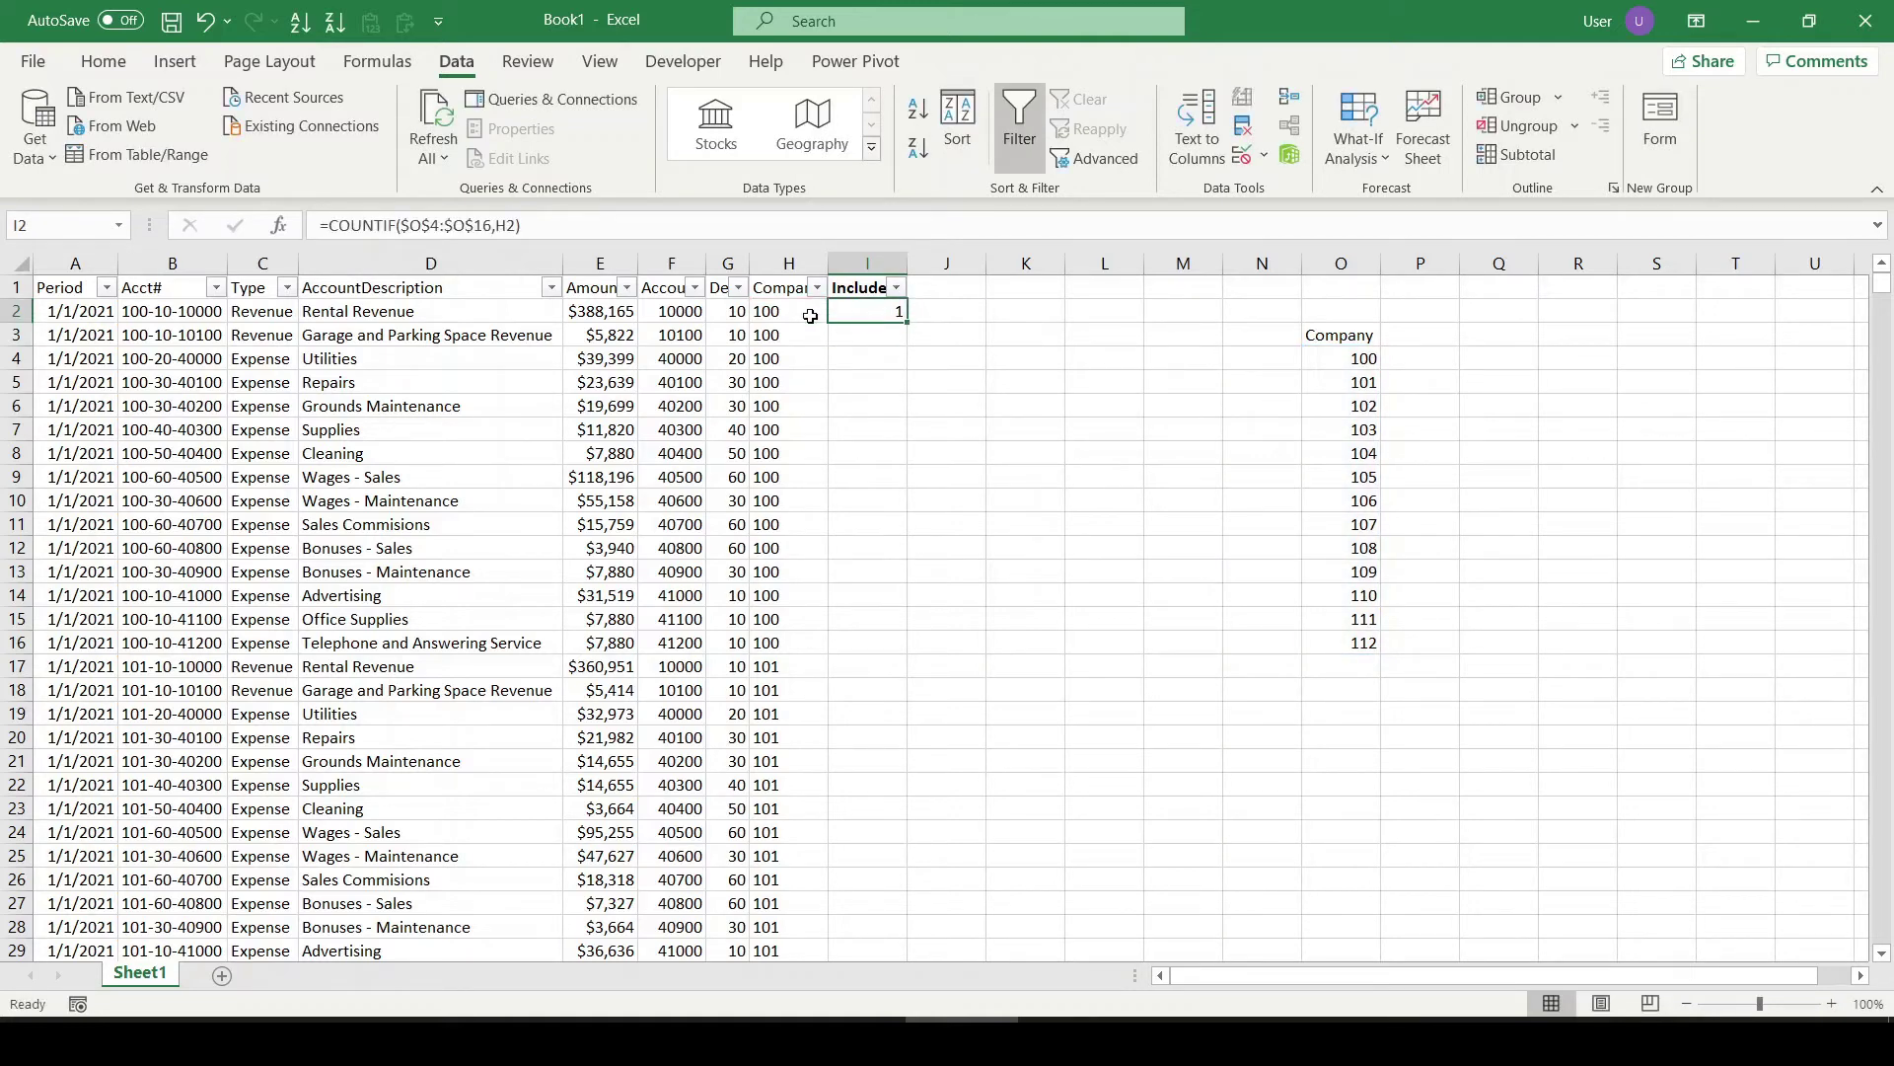
left_click(718, 224)
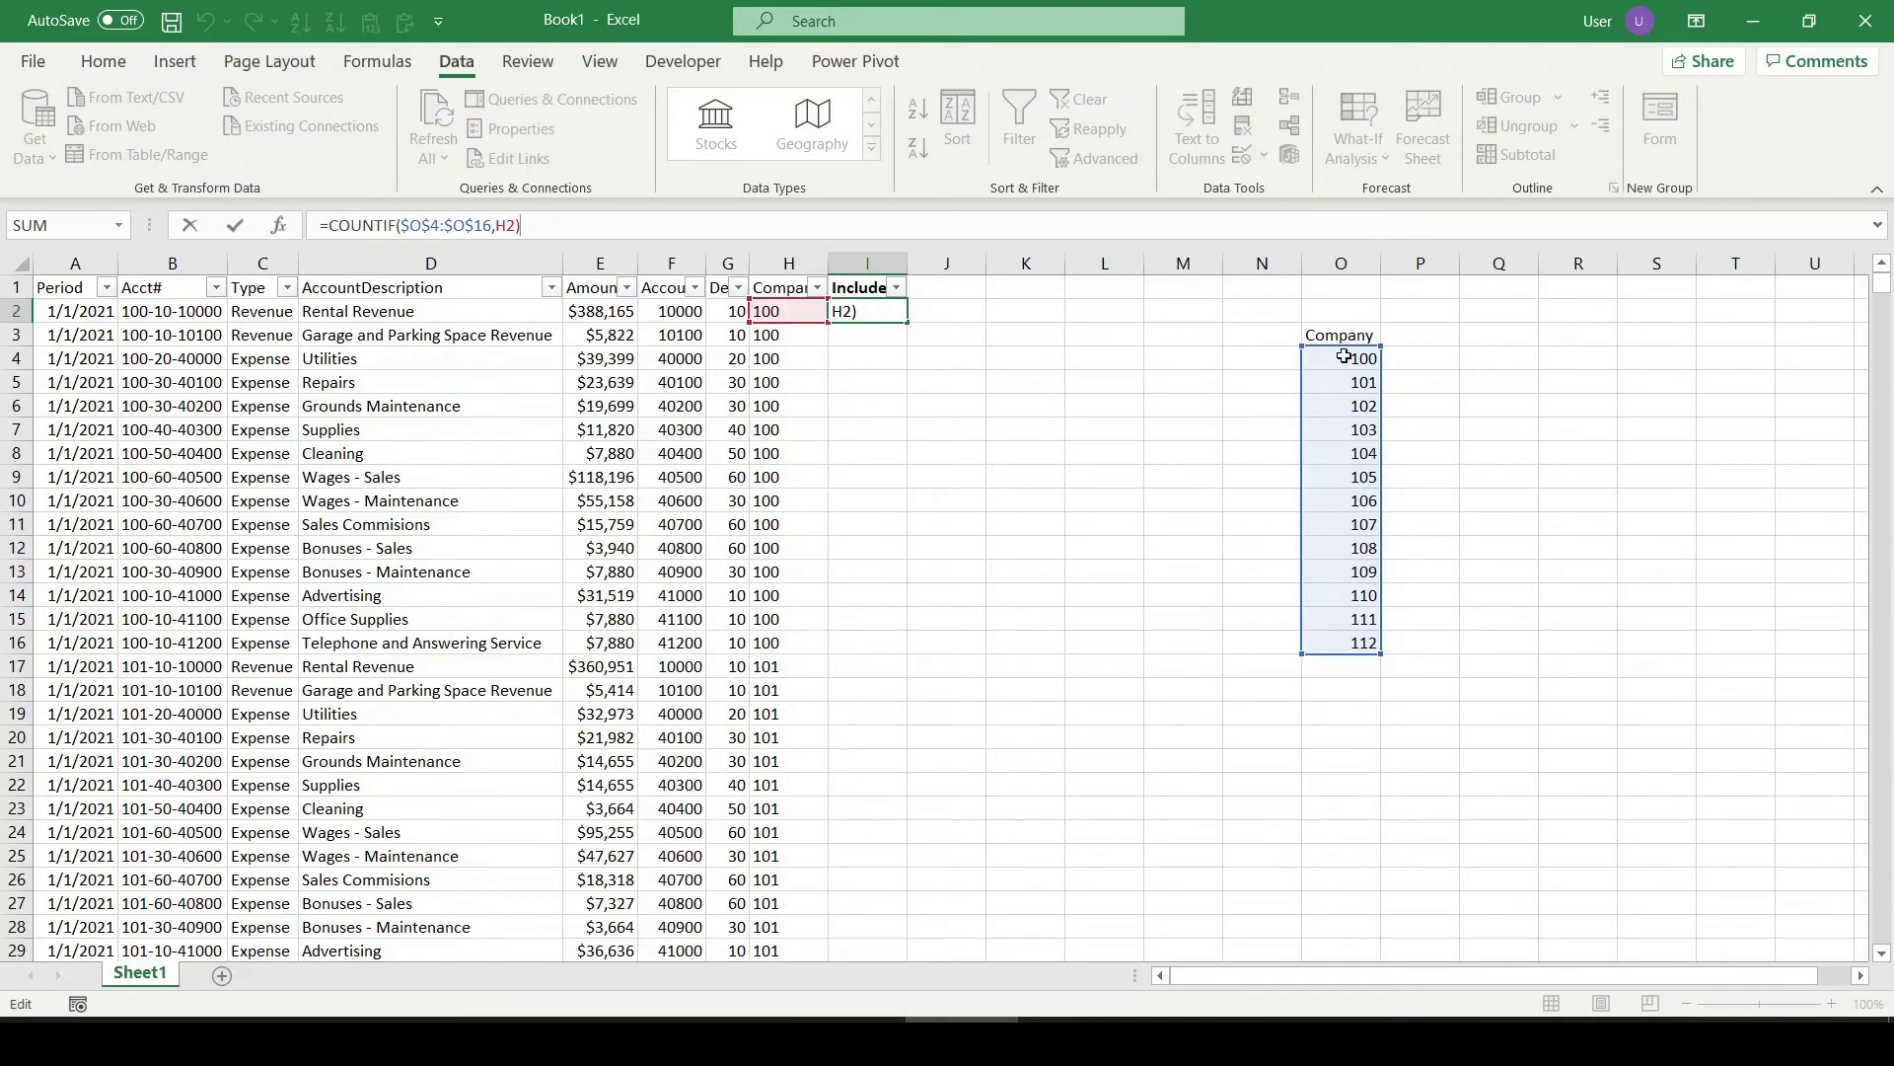
key("Return")
key("Up")
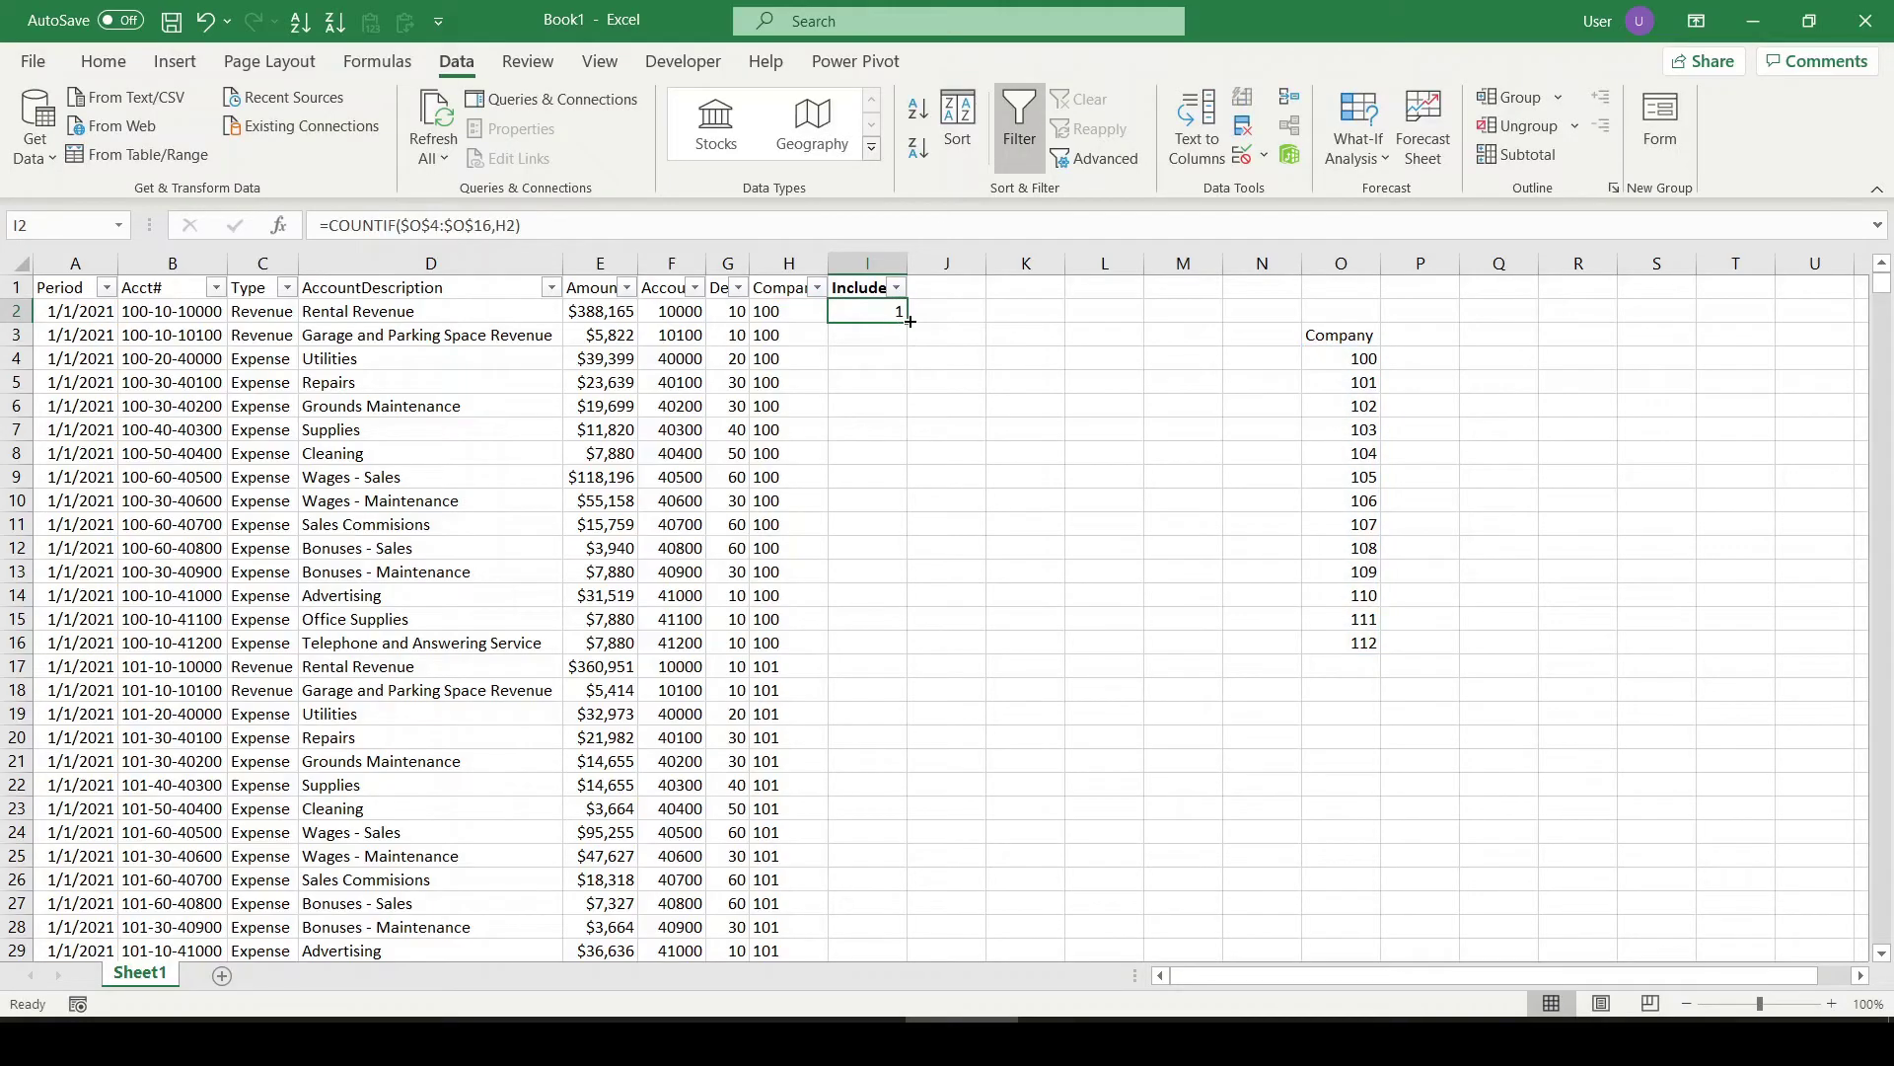
Fill the COUNTIF formula down the Include column and confirm it returns 0 from company 113
double_click(909, 320)
left_click(891, 382)
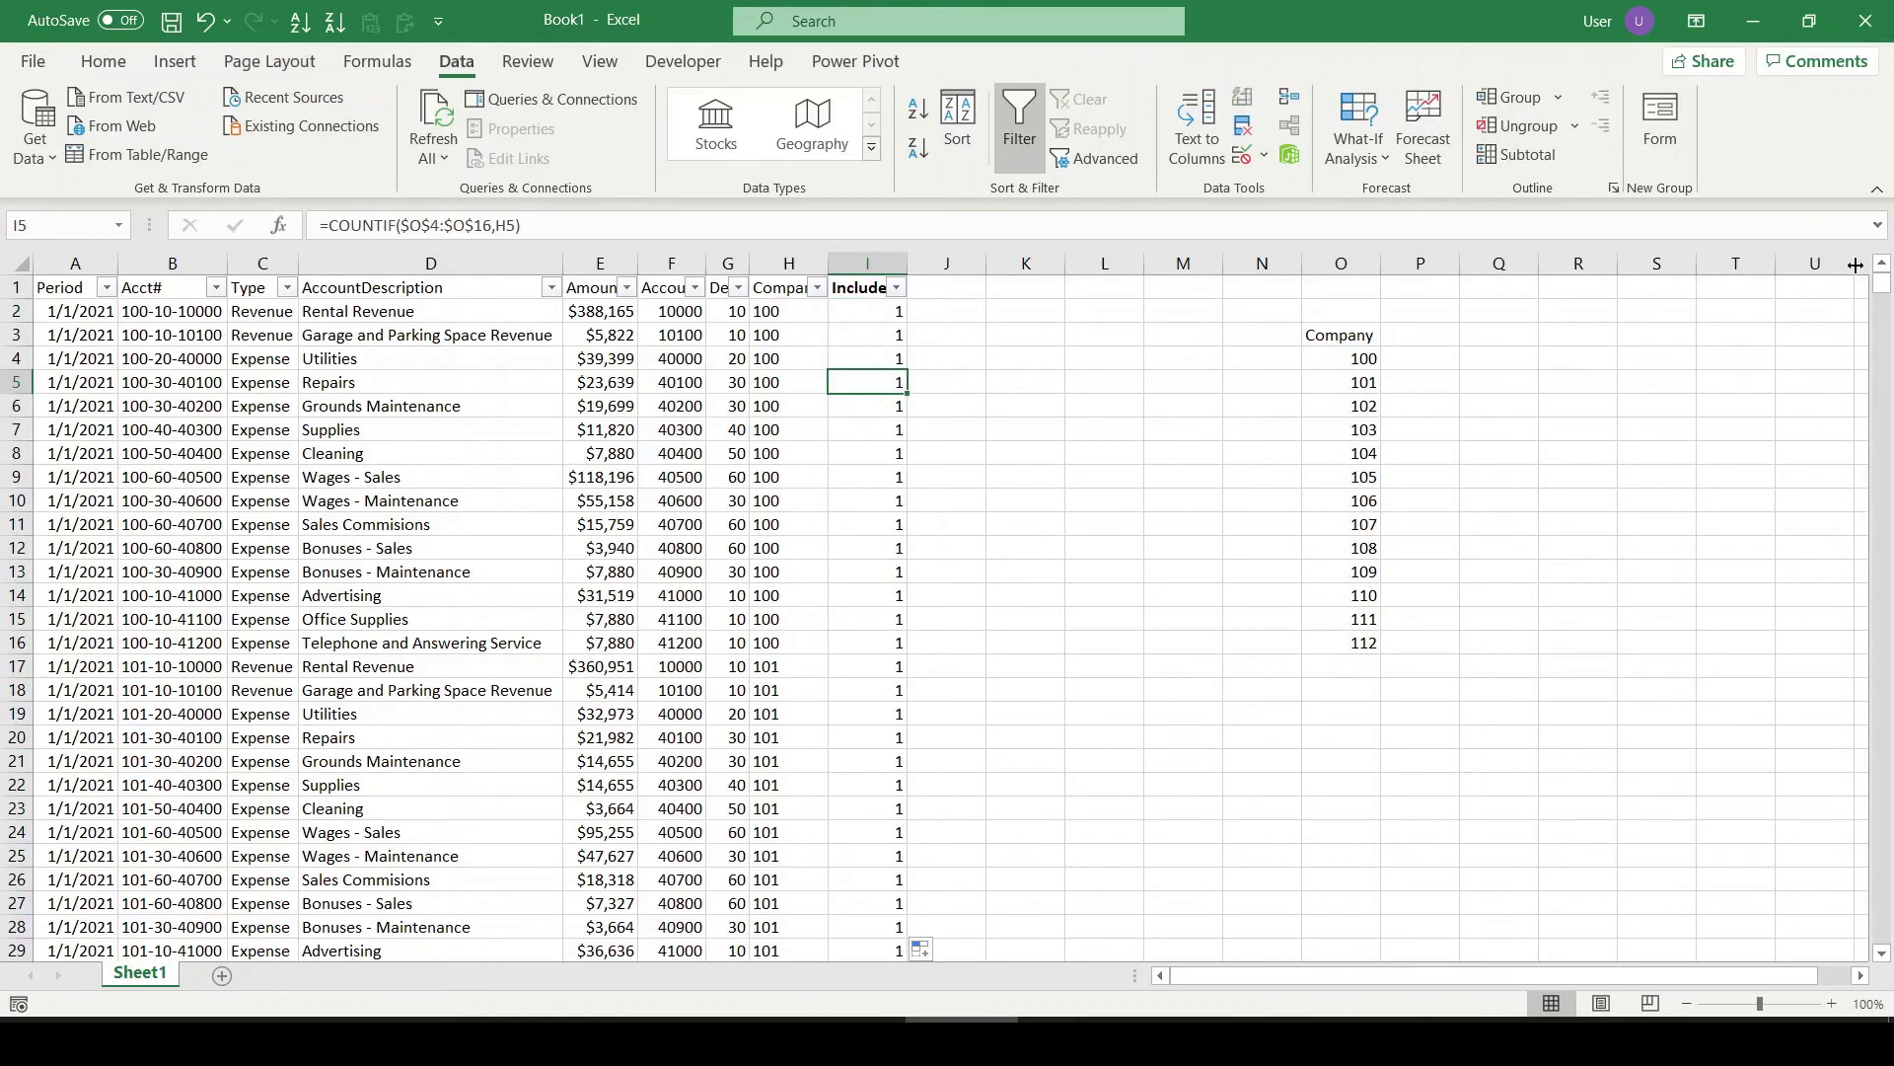
left_click_drag(1881, 294, 1882, 355)
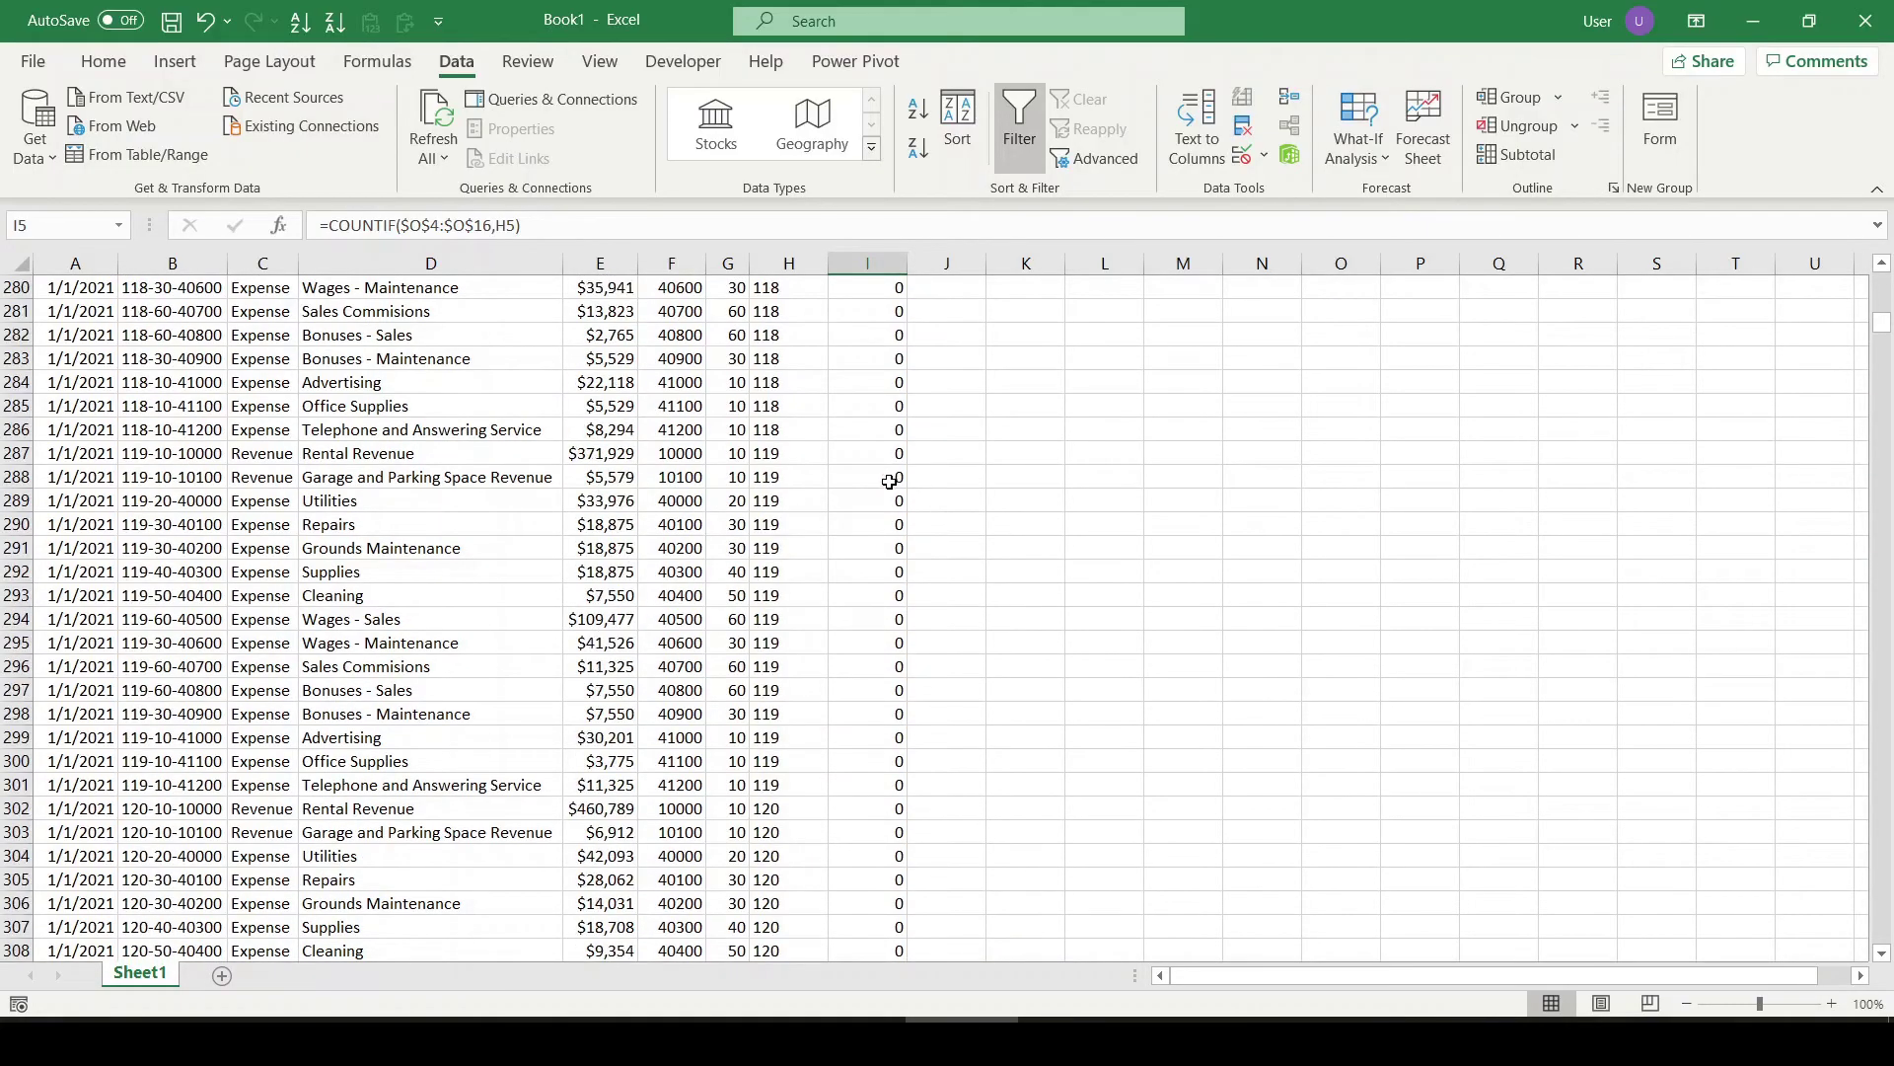
scroll(885, 485, "up", 20)
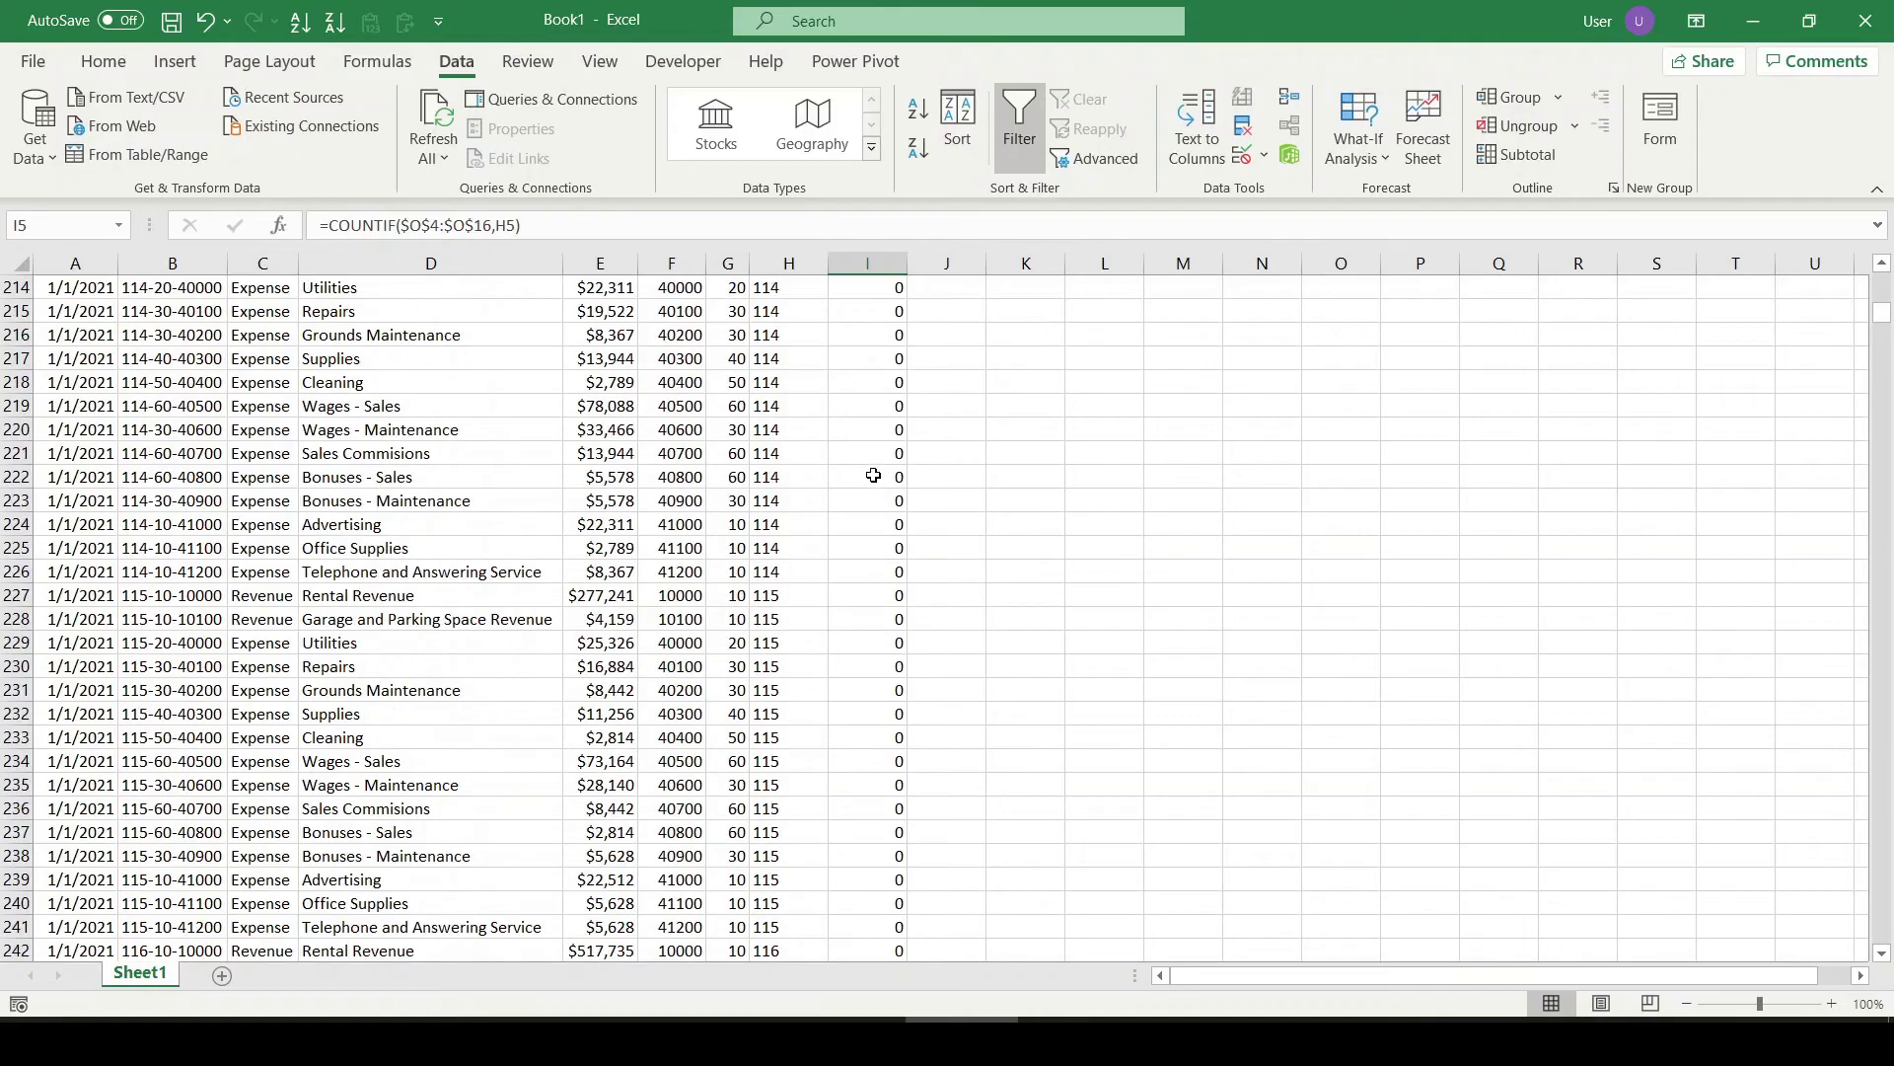
scroll(872, 476, "up", 10)
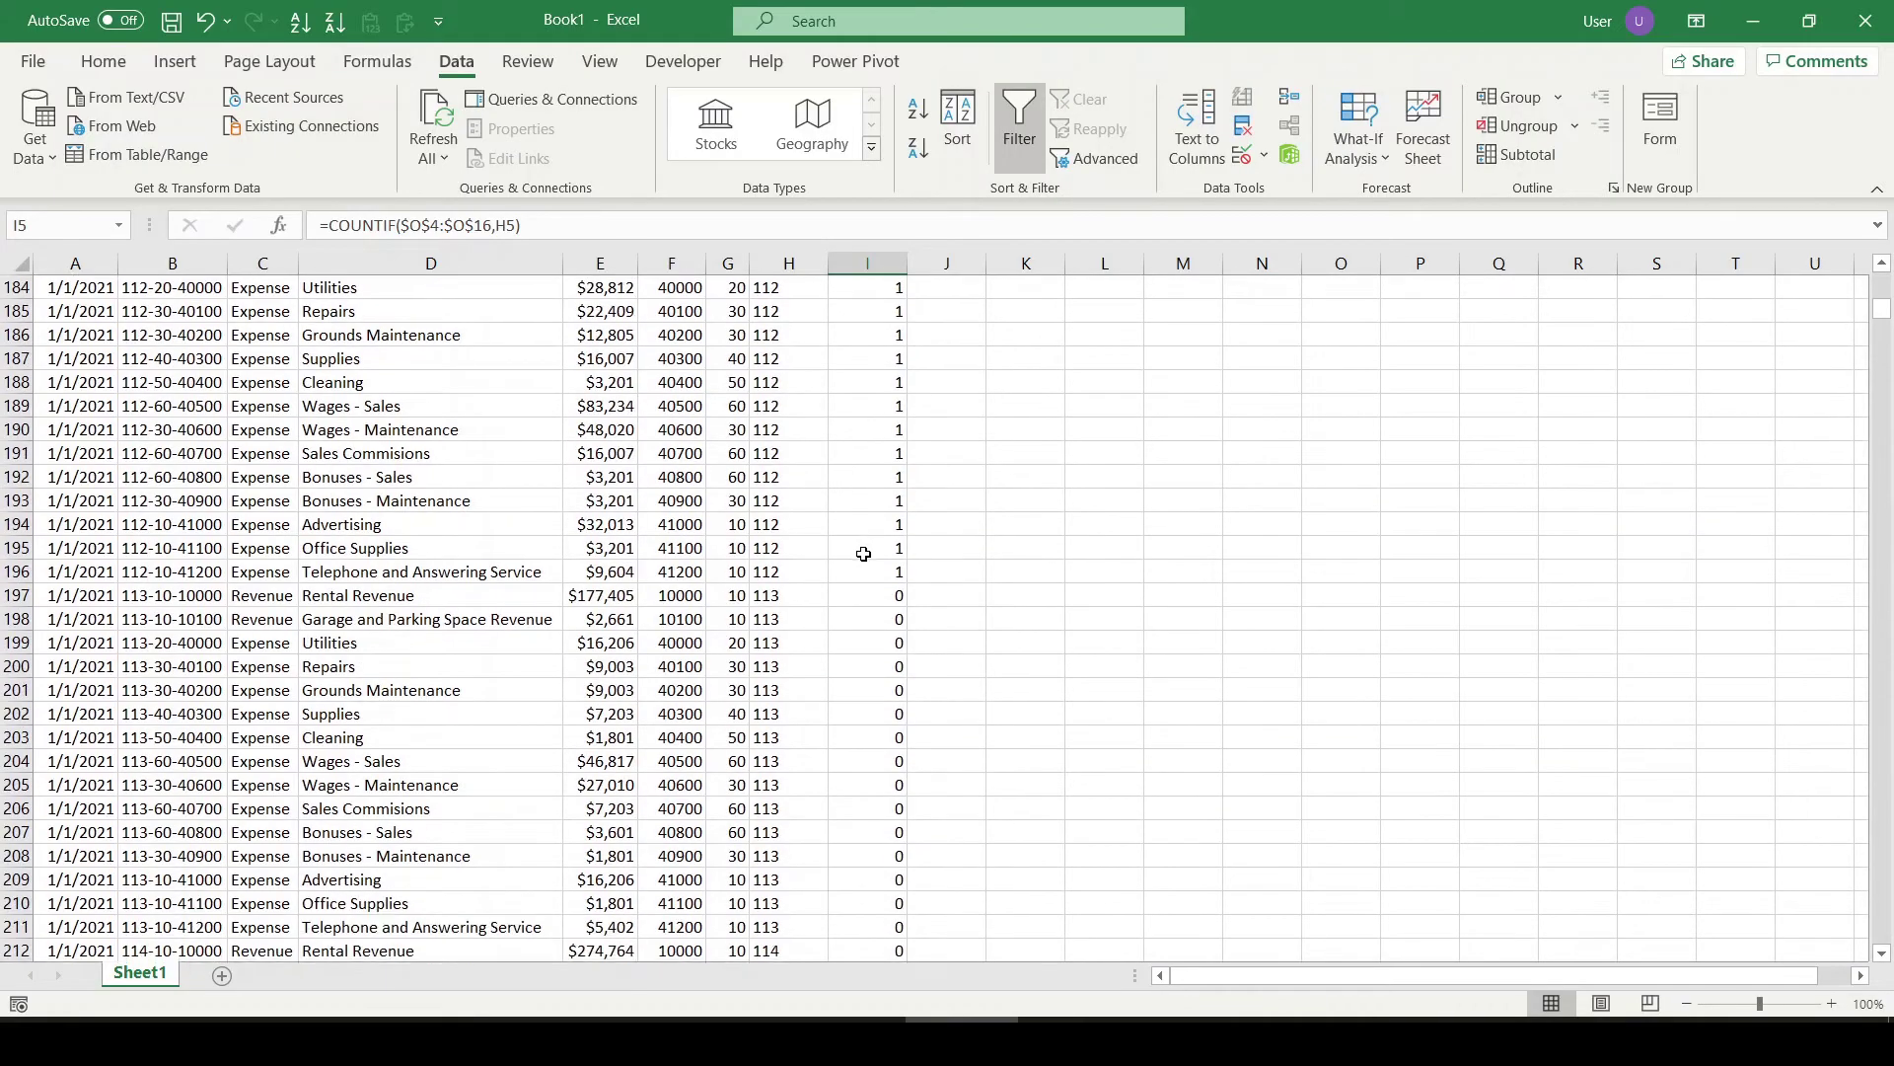
left_click_drag(868, 595, 118, 609)
left_click(134, 594)
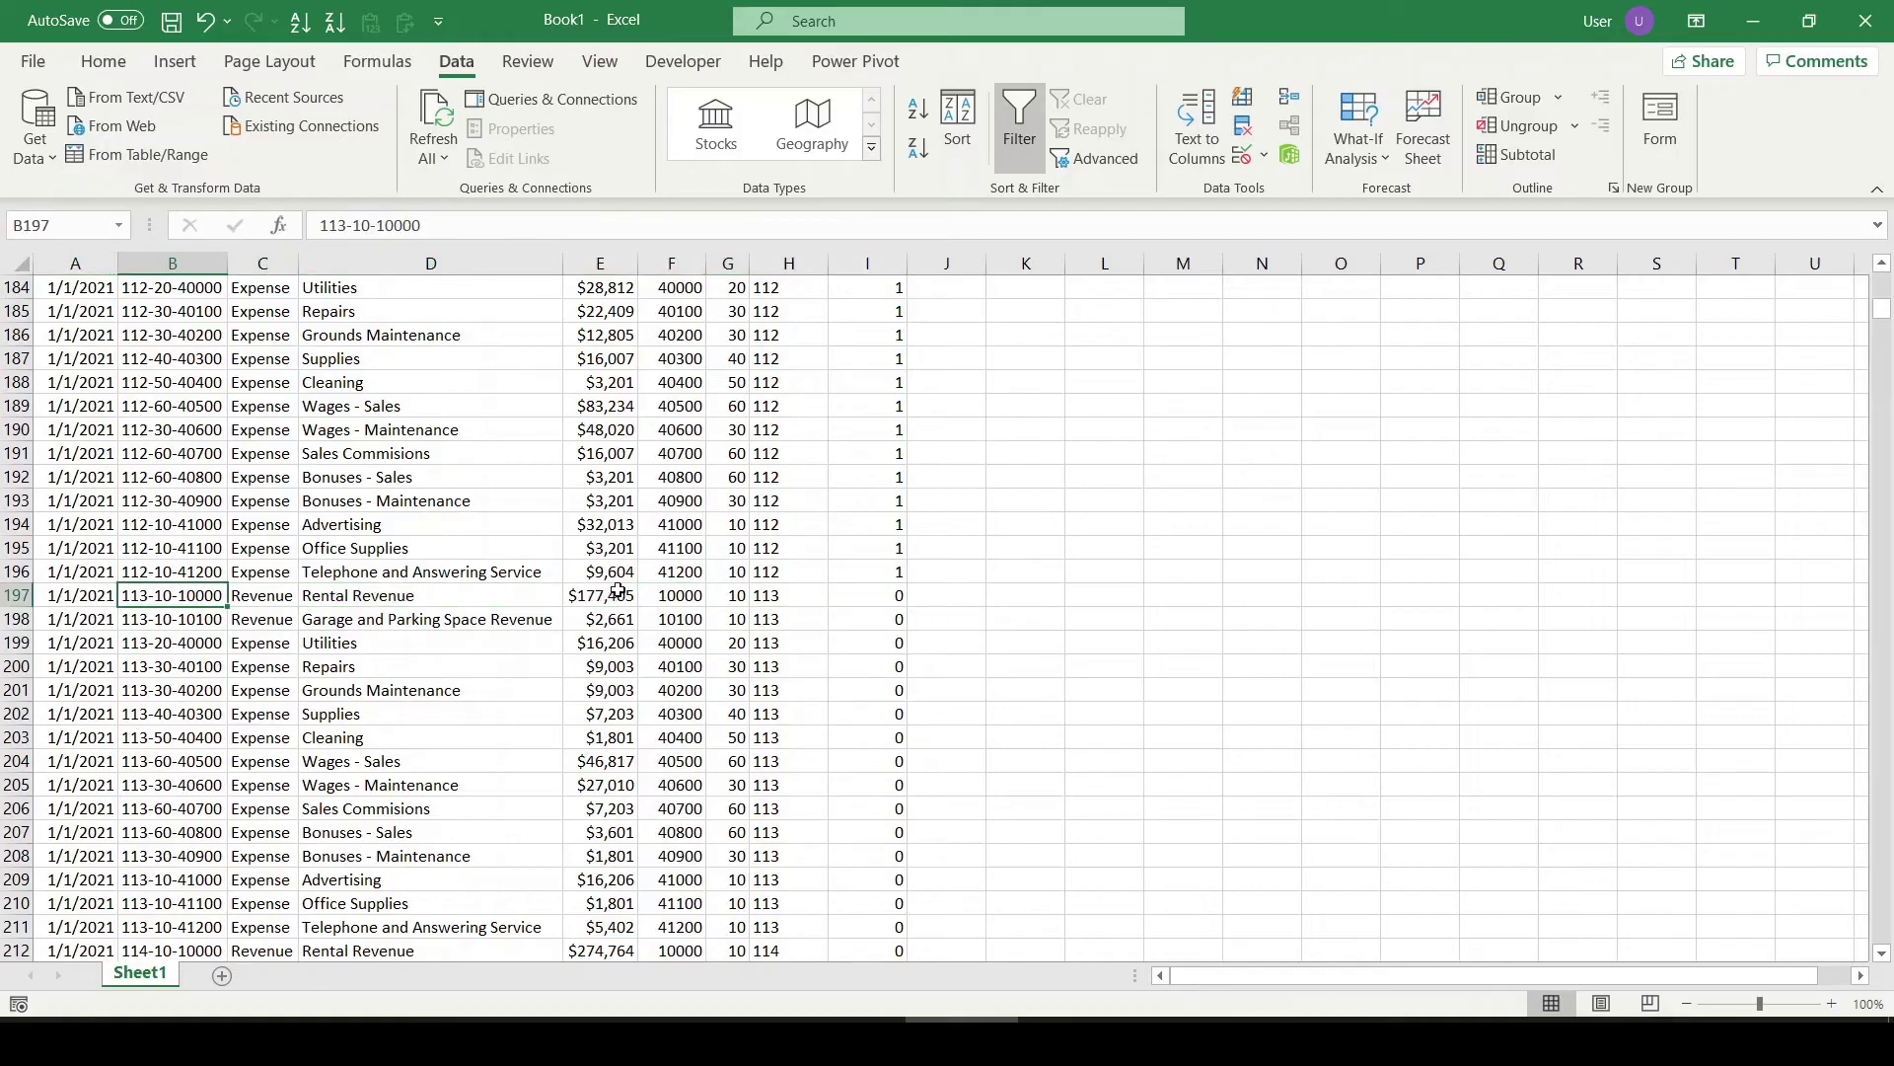
left_click_drag(1881, 308, 1882, 282)
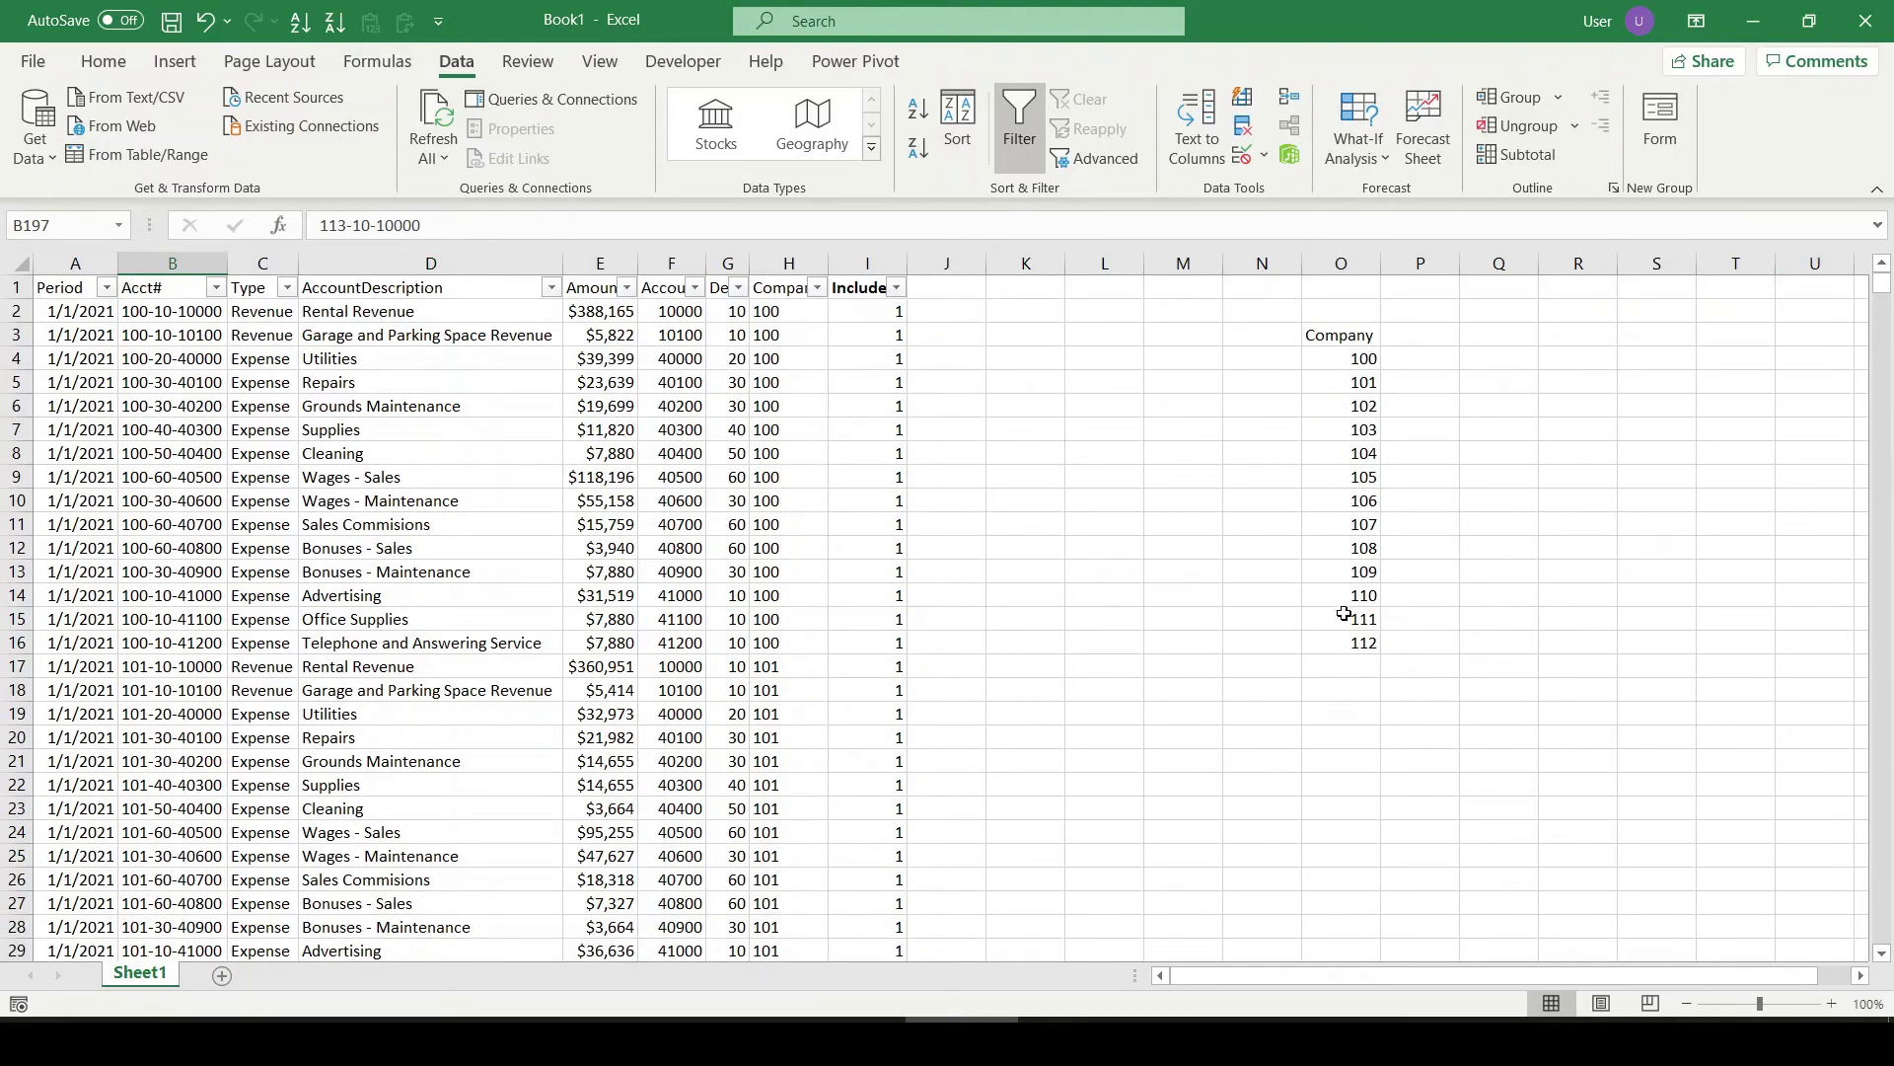
left_click_drag(1344, 637, 1328, 335)
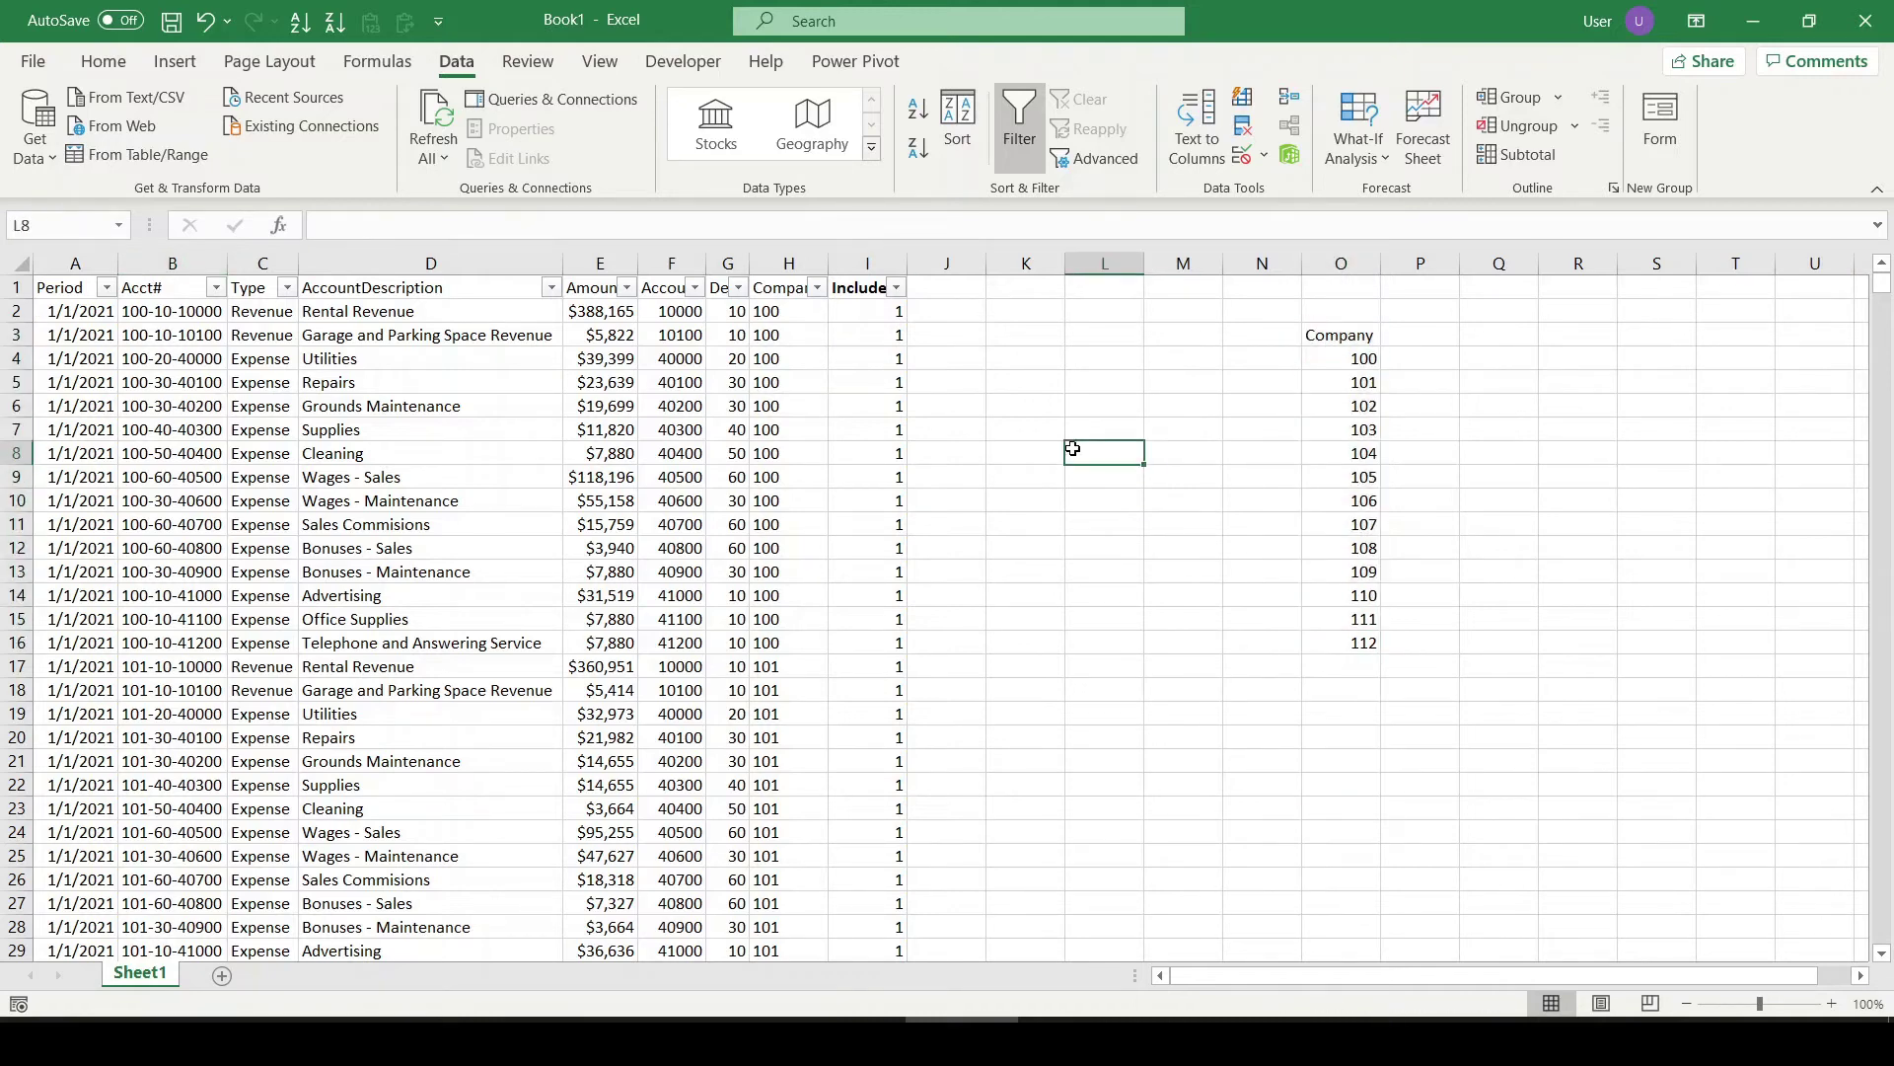
Select the whole data table from A1 and insert a PivotTable on a new worksheet
left_click(1041, 614)
left_click(817, 483)
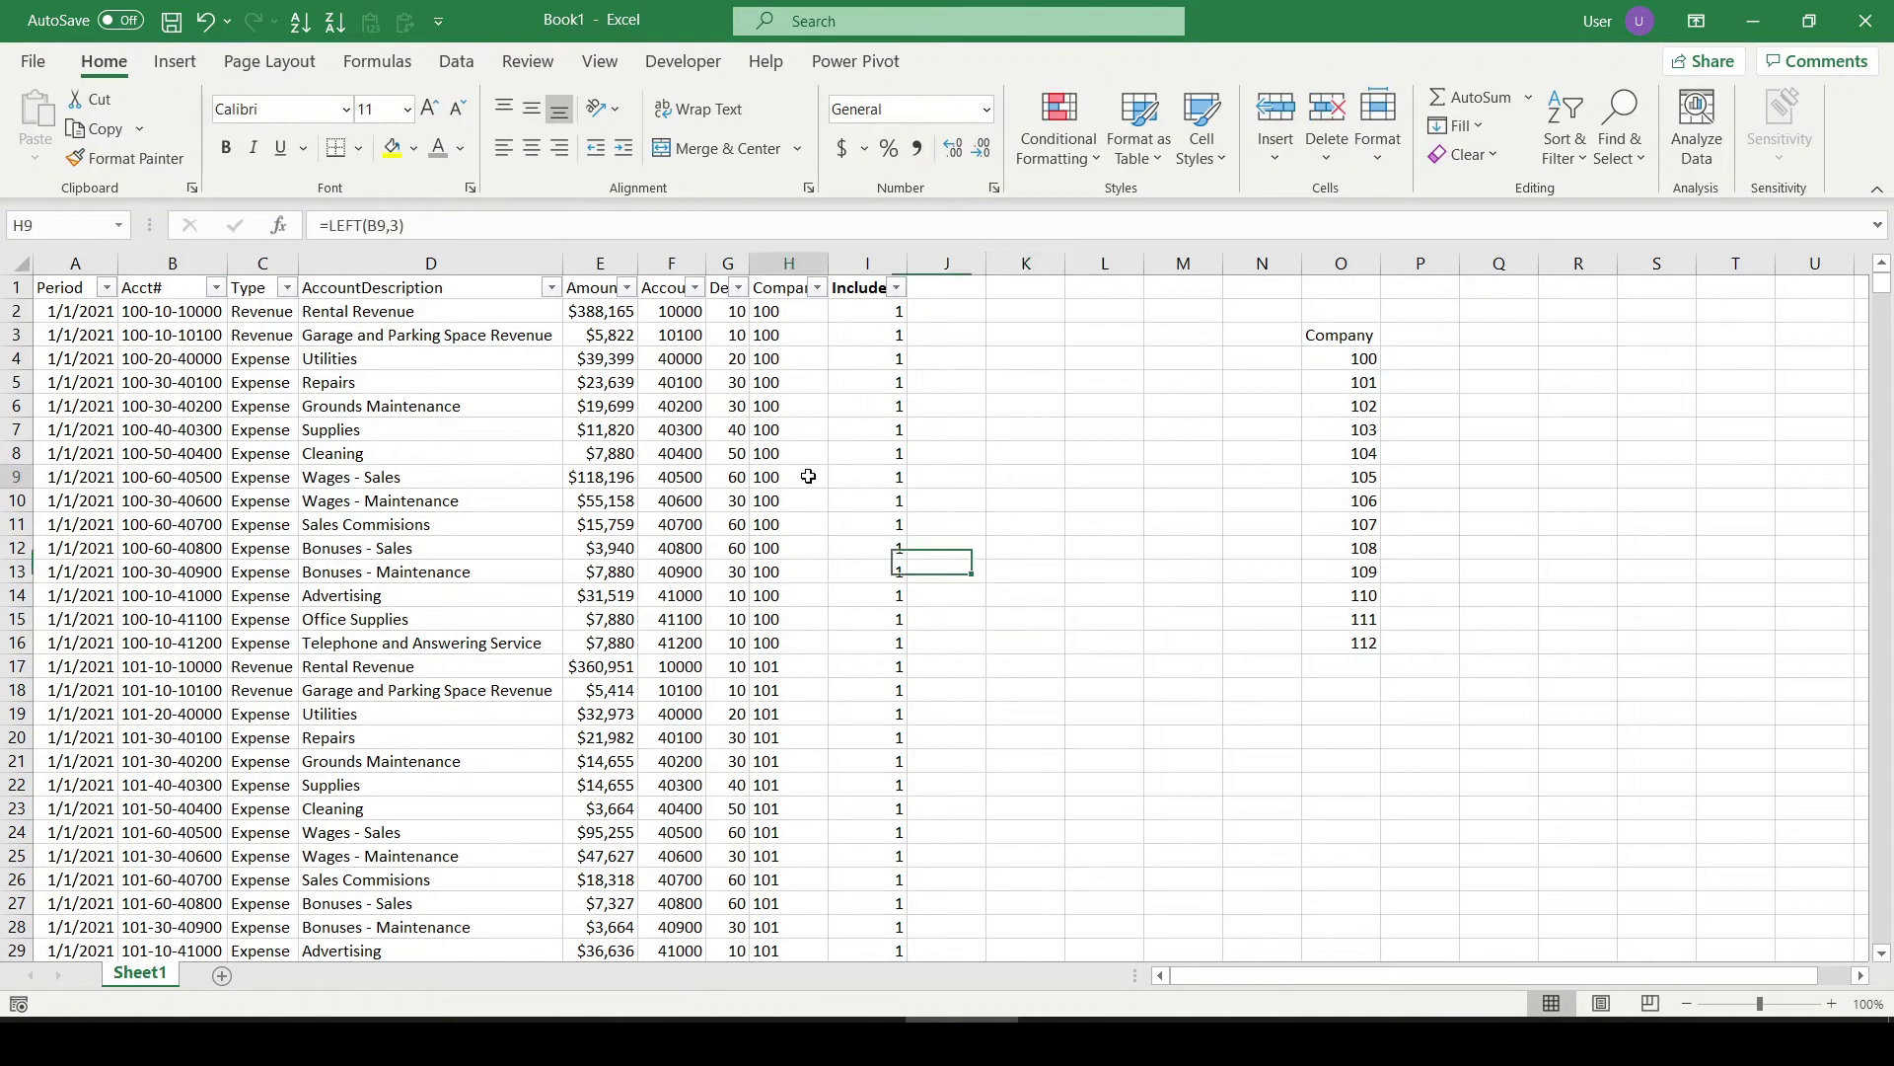
left_click(75, 294)
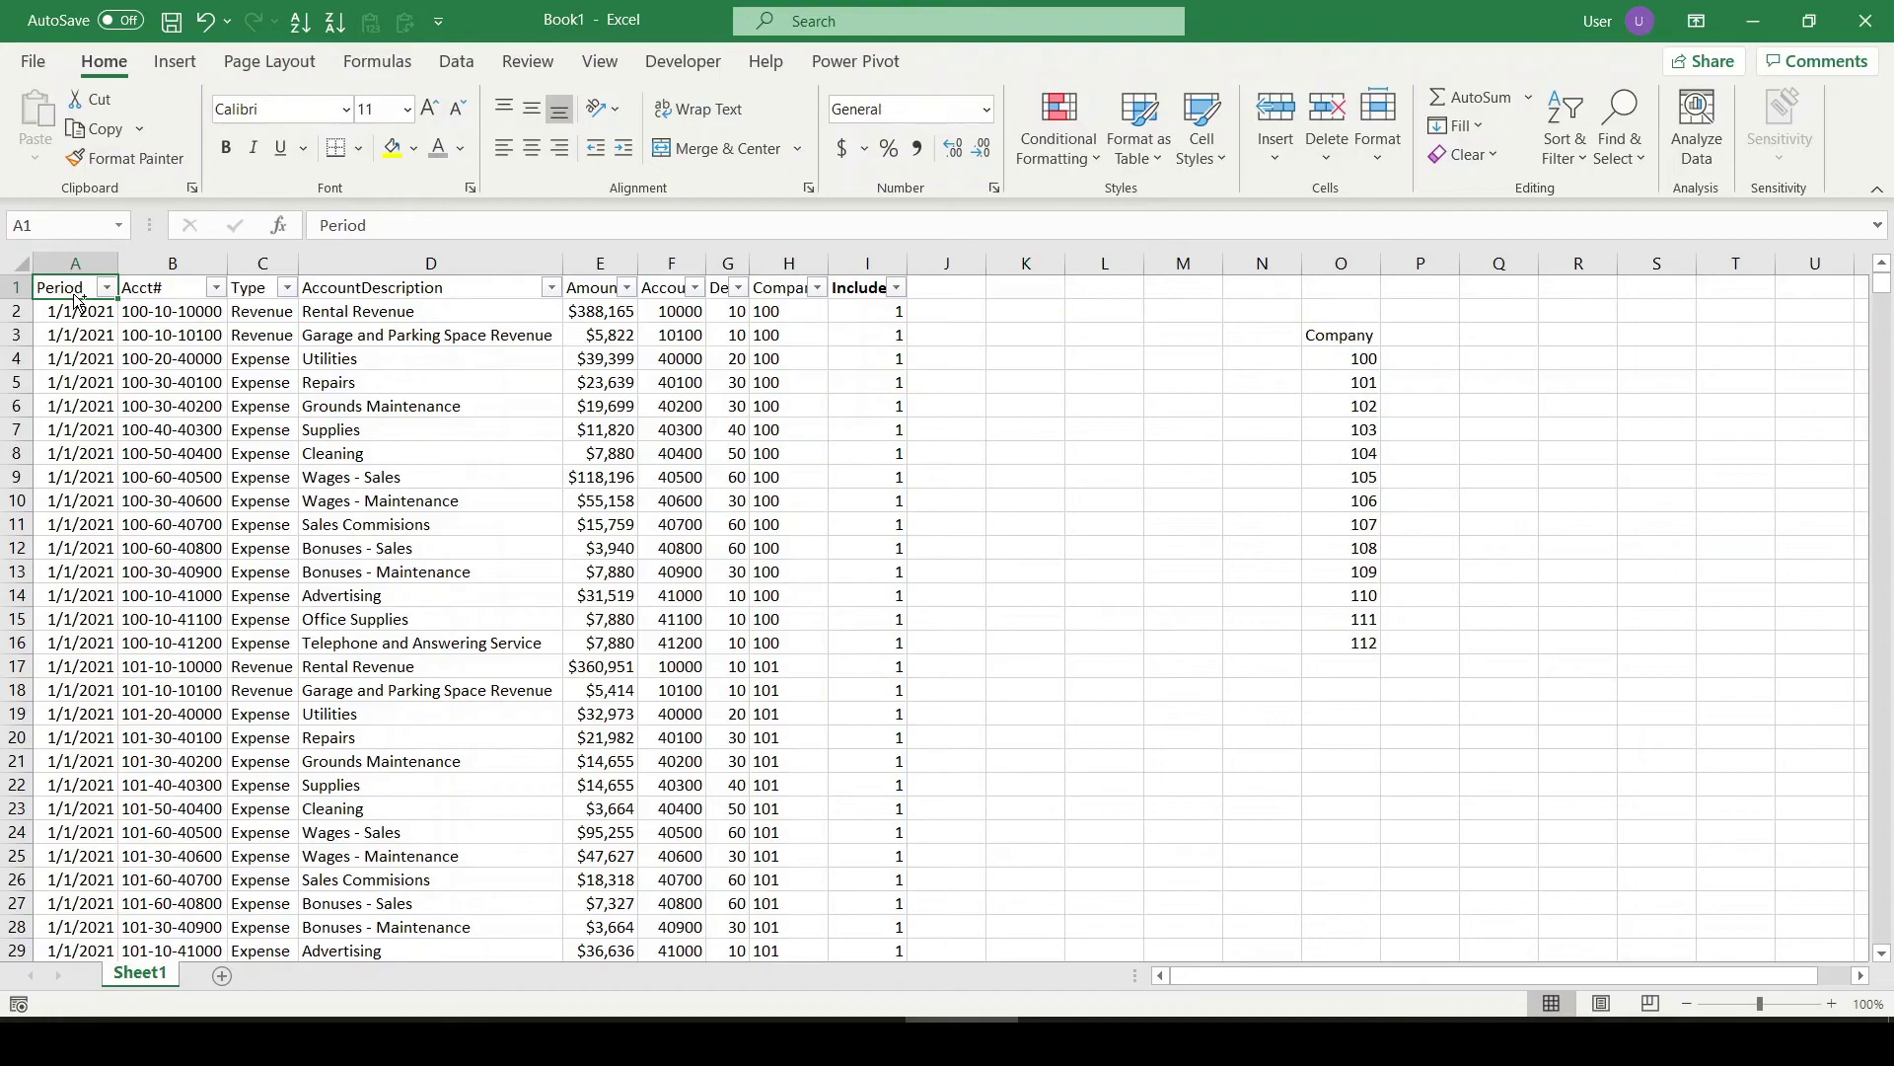
key("ctrl+shift+End")
scroll(273, 429, "down", 1)
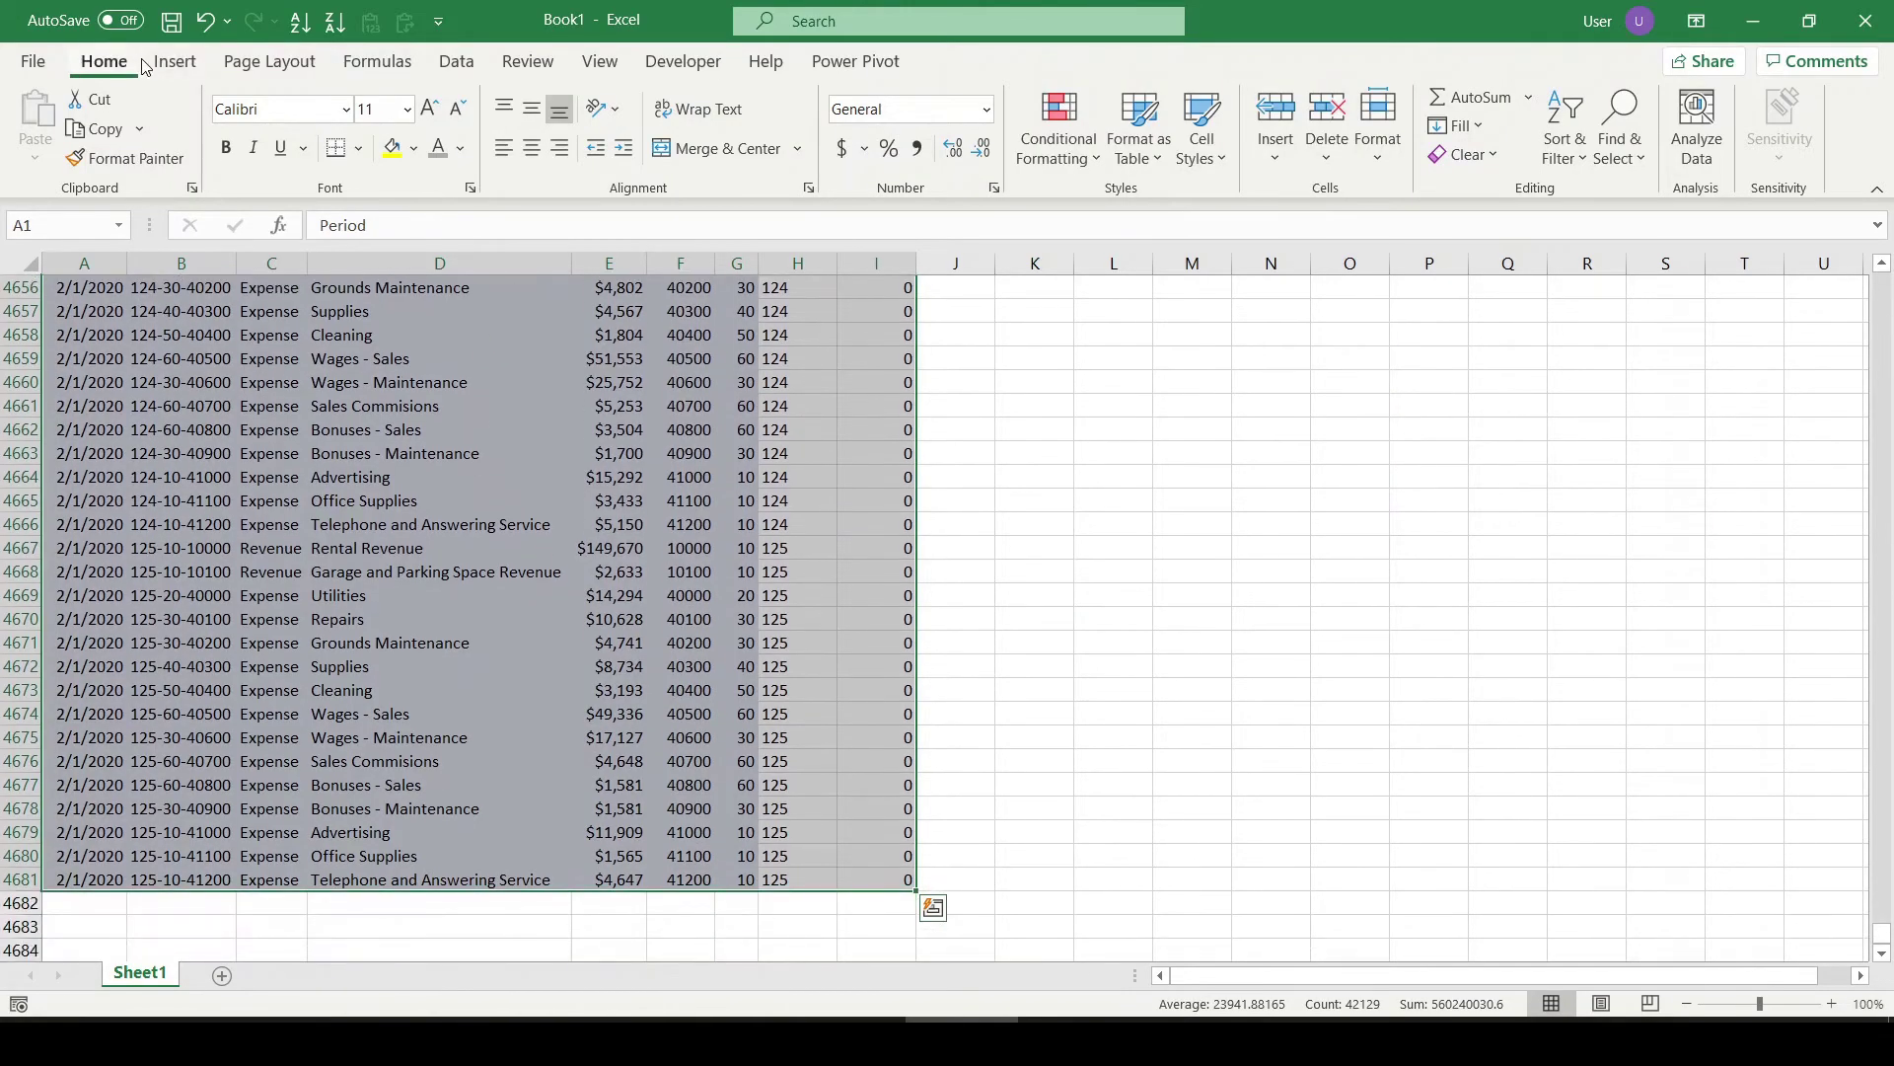
left_click(166, 63)
left_click(57, 123)
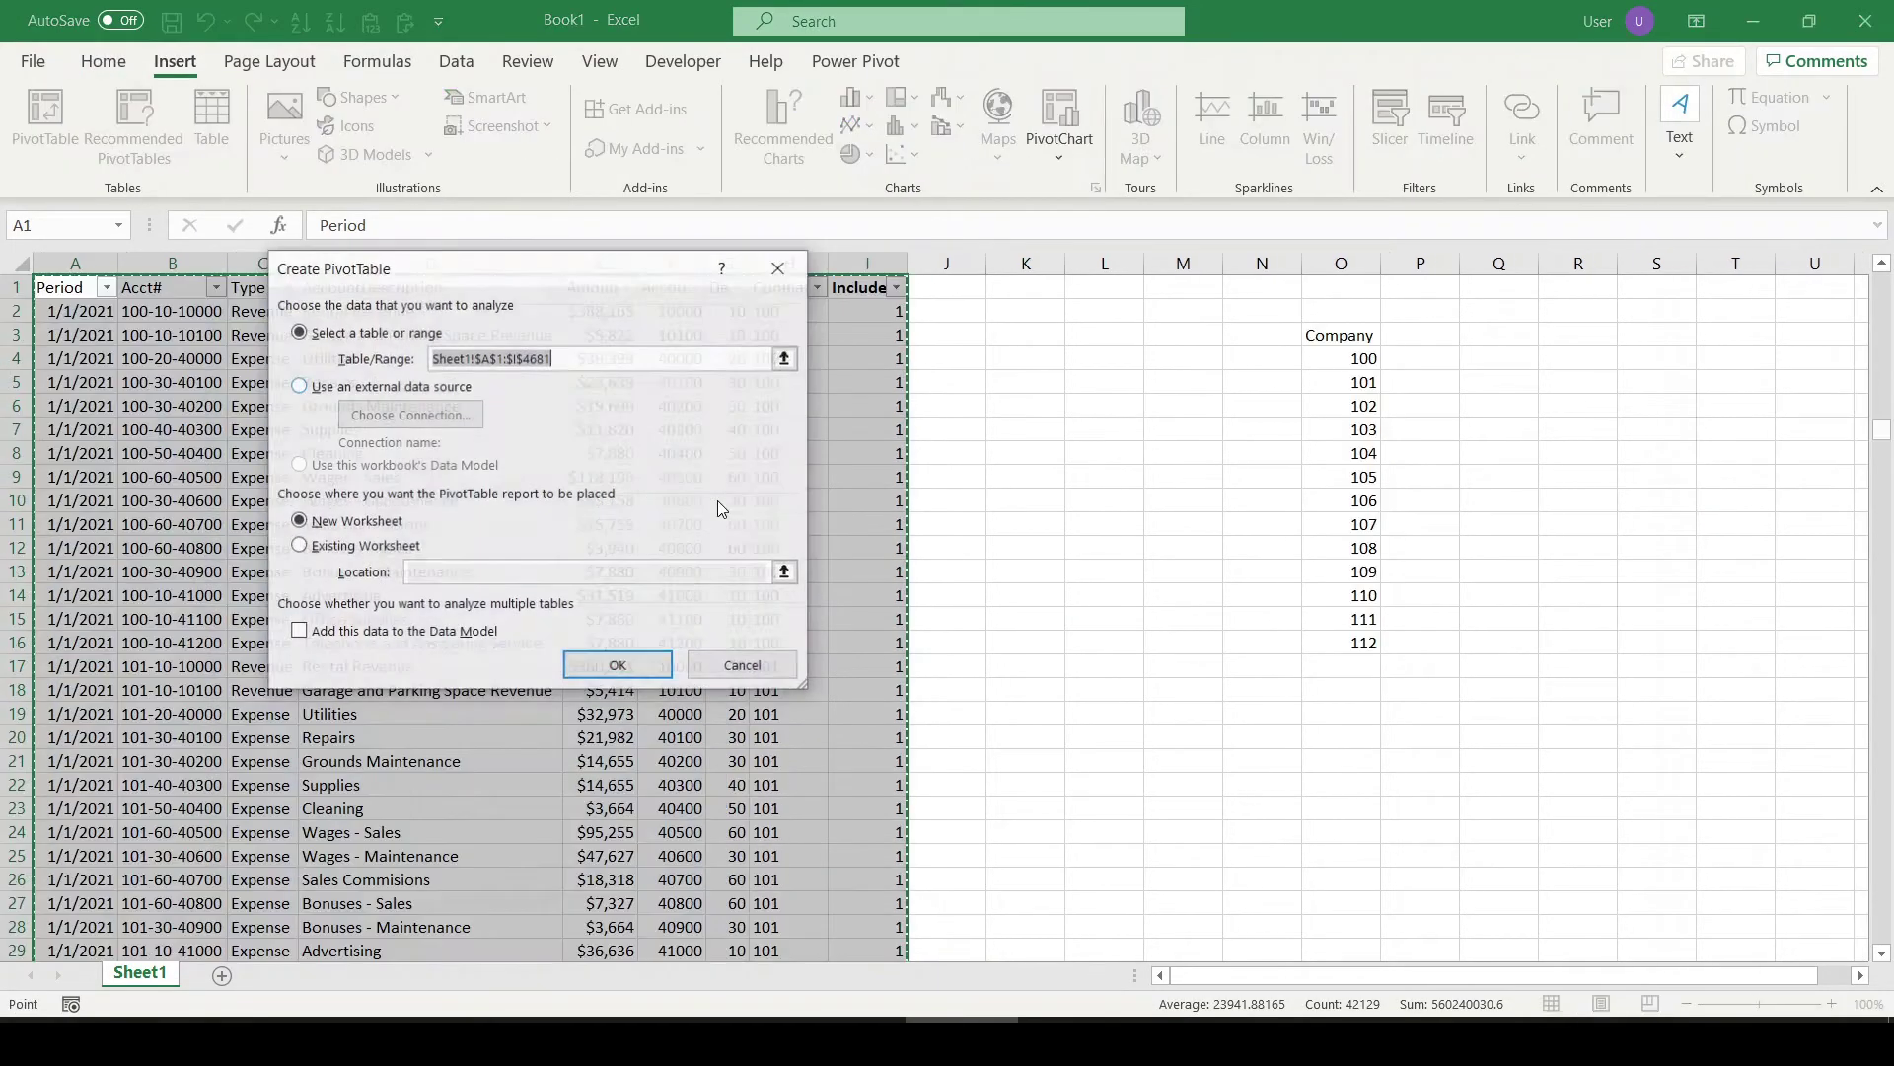
left_click(665, 660)
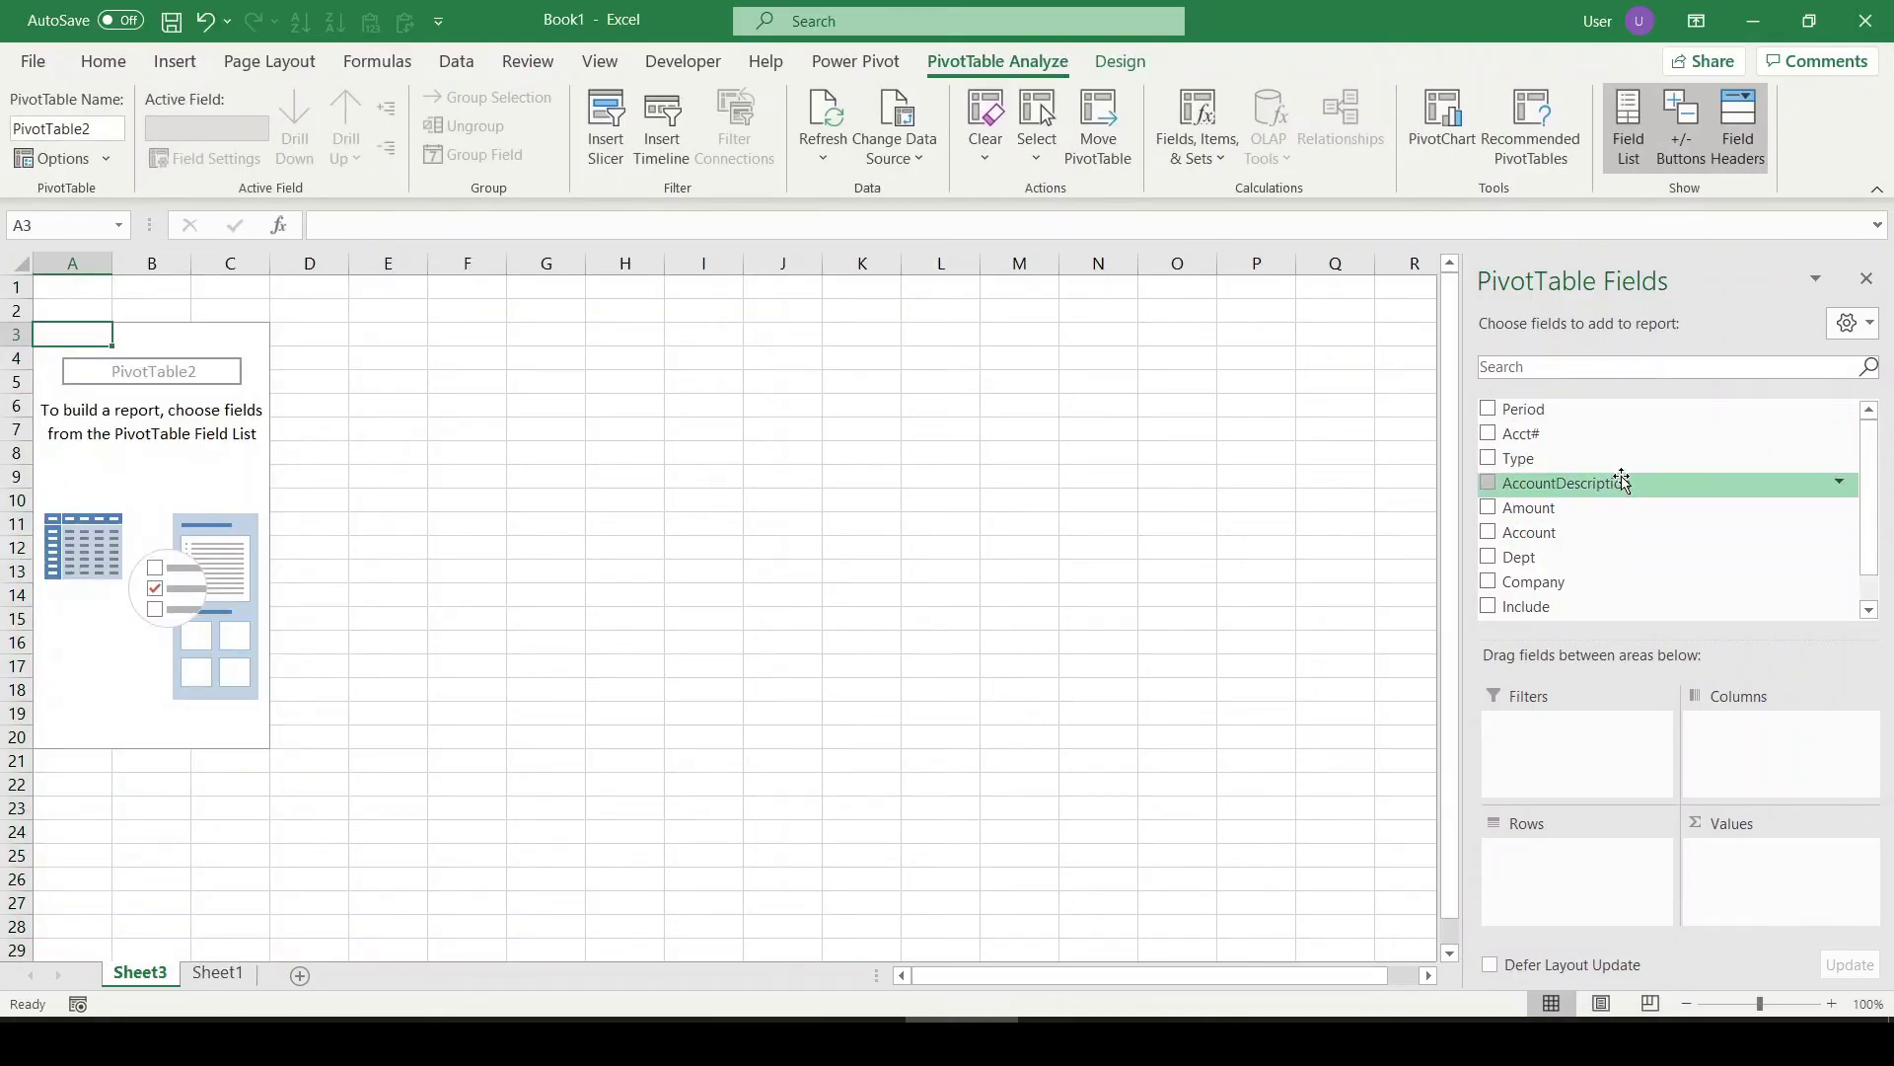
Put Company then AccountDescription in Rows, and Amount in Values
left_click_drag(1619, 483, 1574, 853)
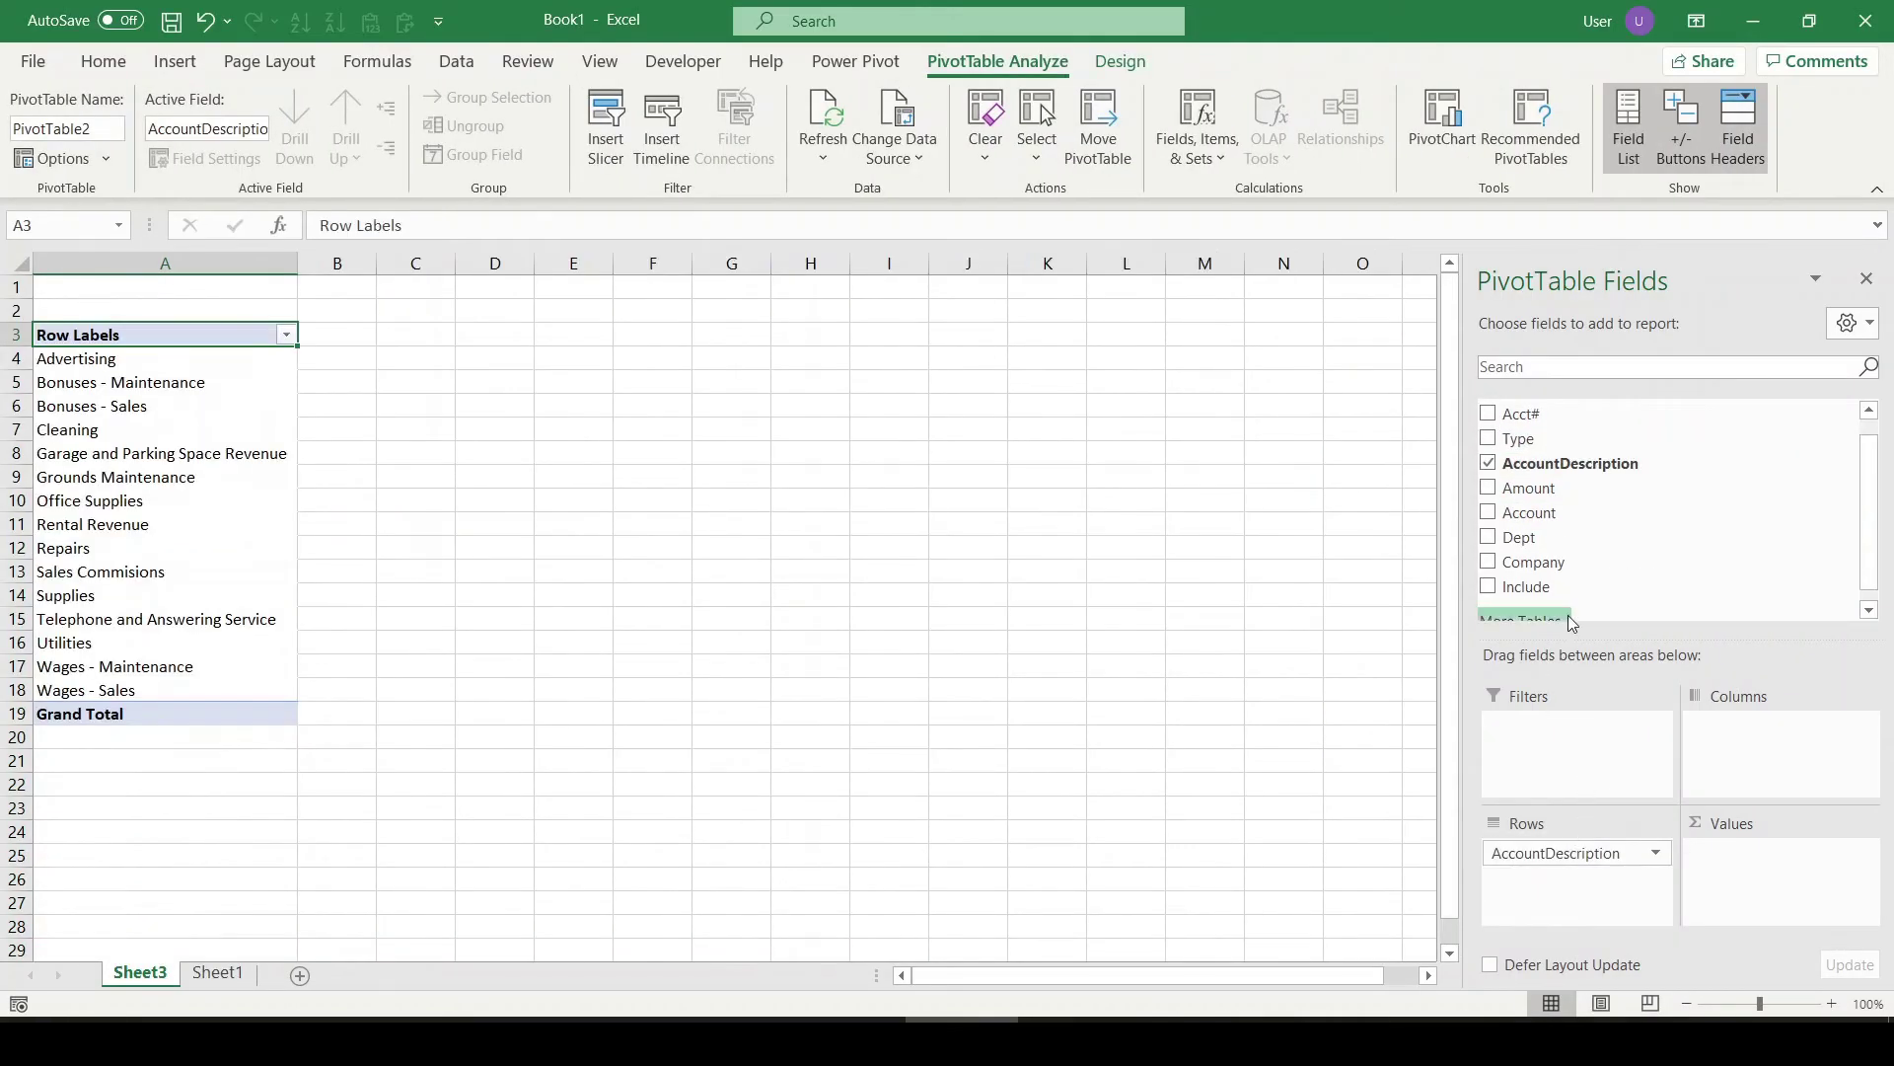
left_click_drag(1573, 561, 1227, 846)
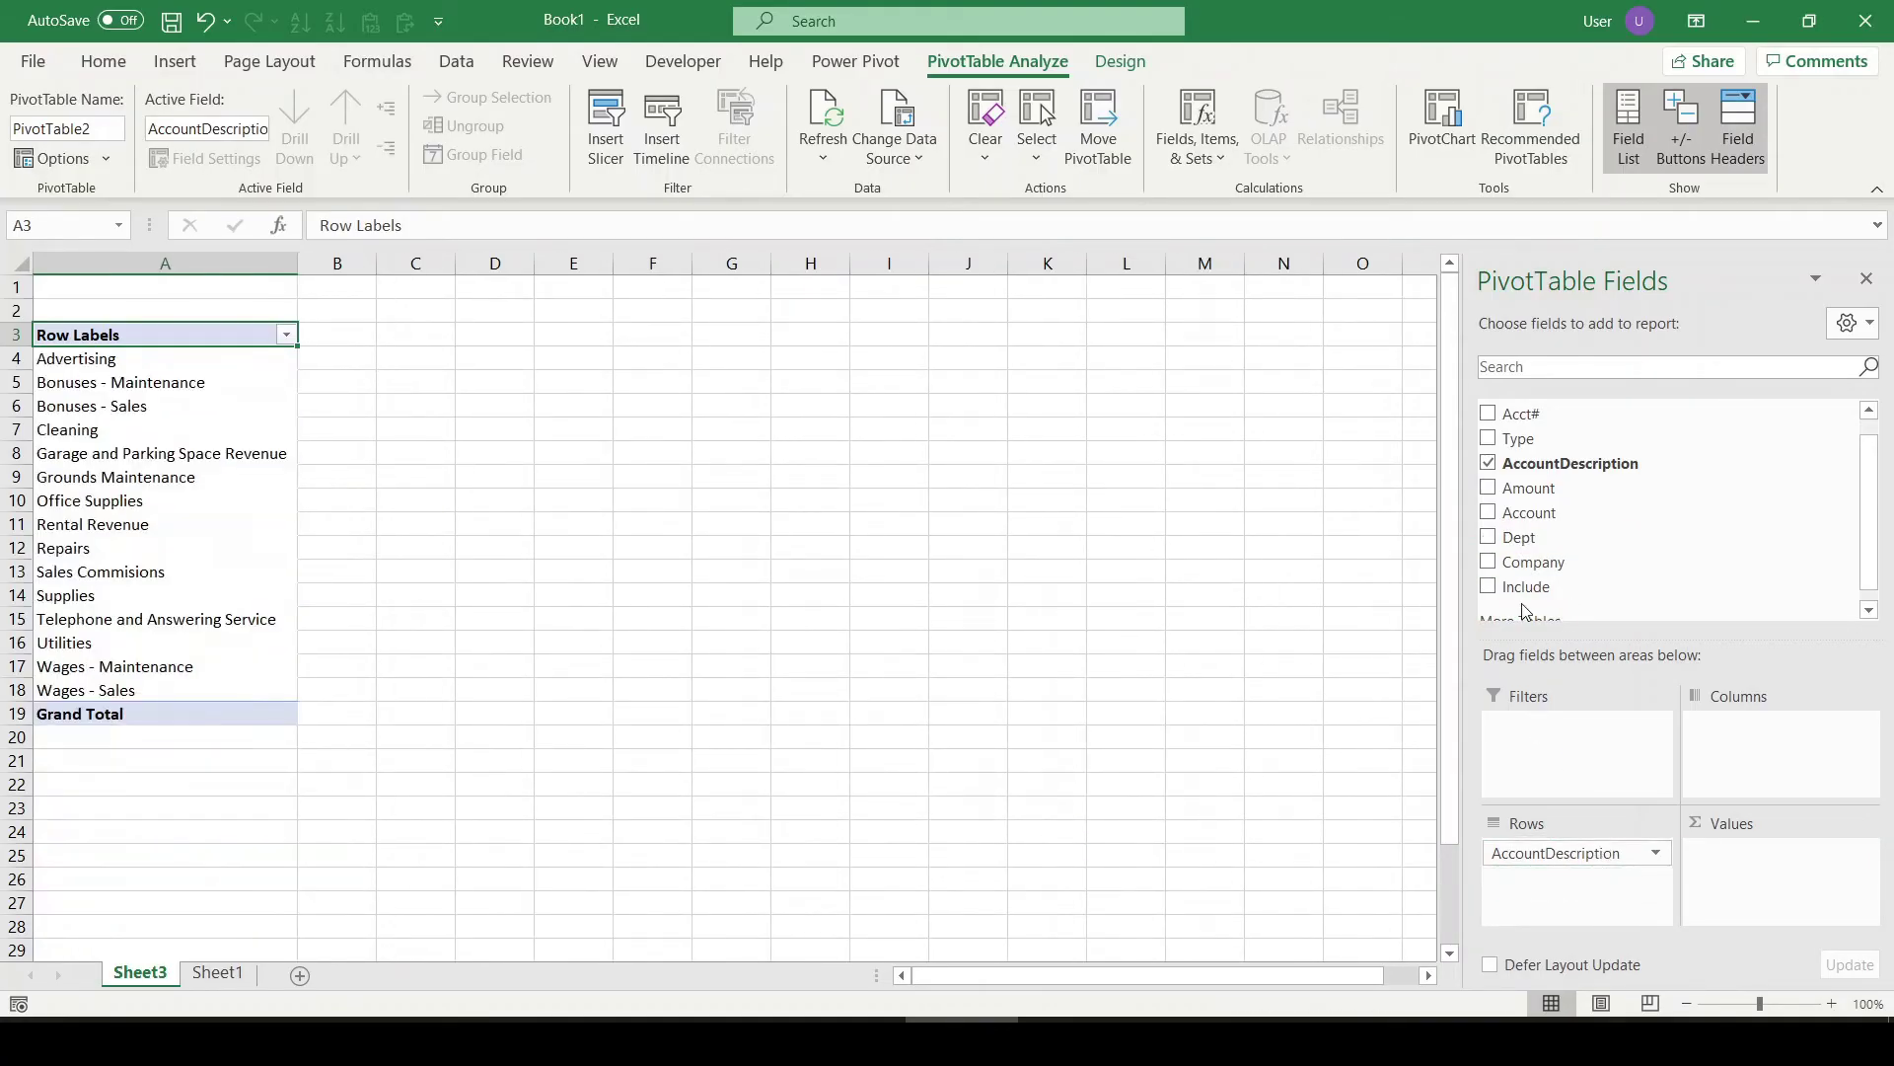
left_click_drag(1552, 570, 1524, 850)
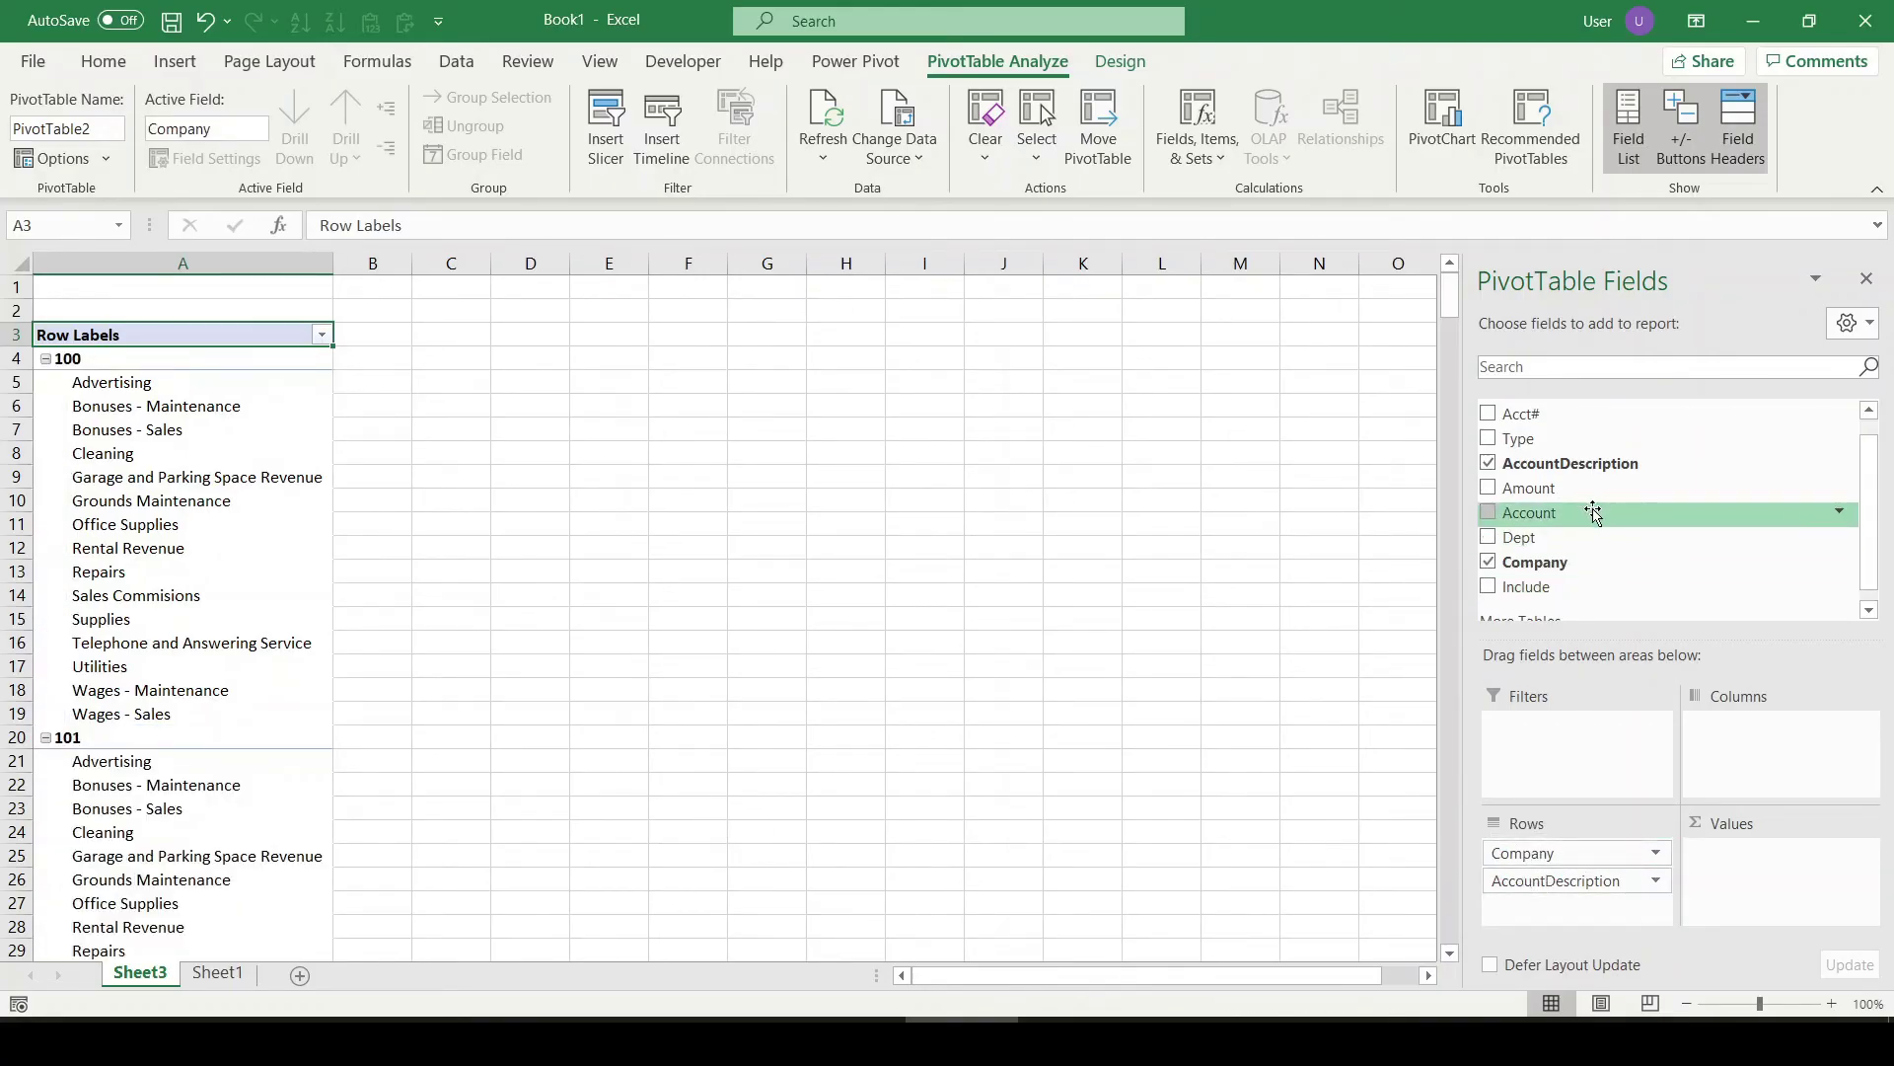
left_click_drag(1594, 488, 1742, 852)
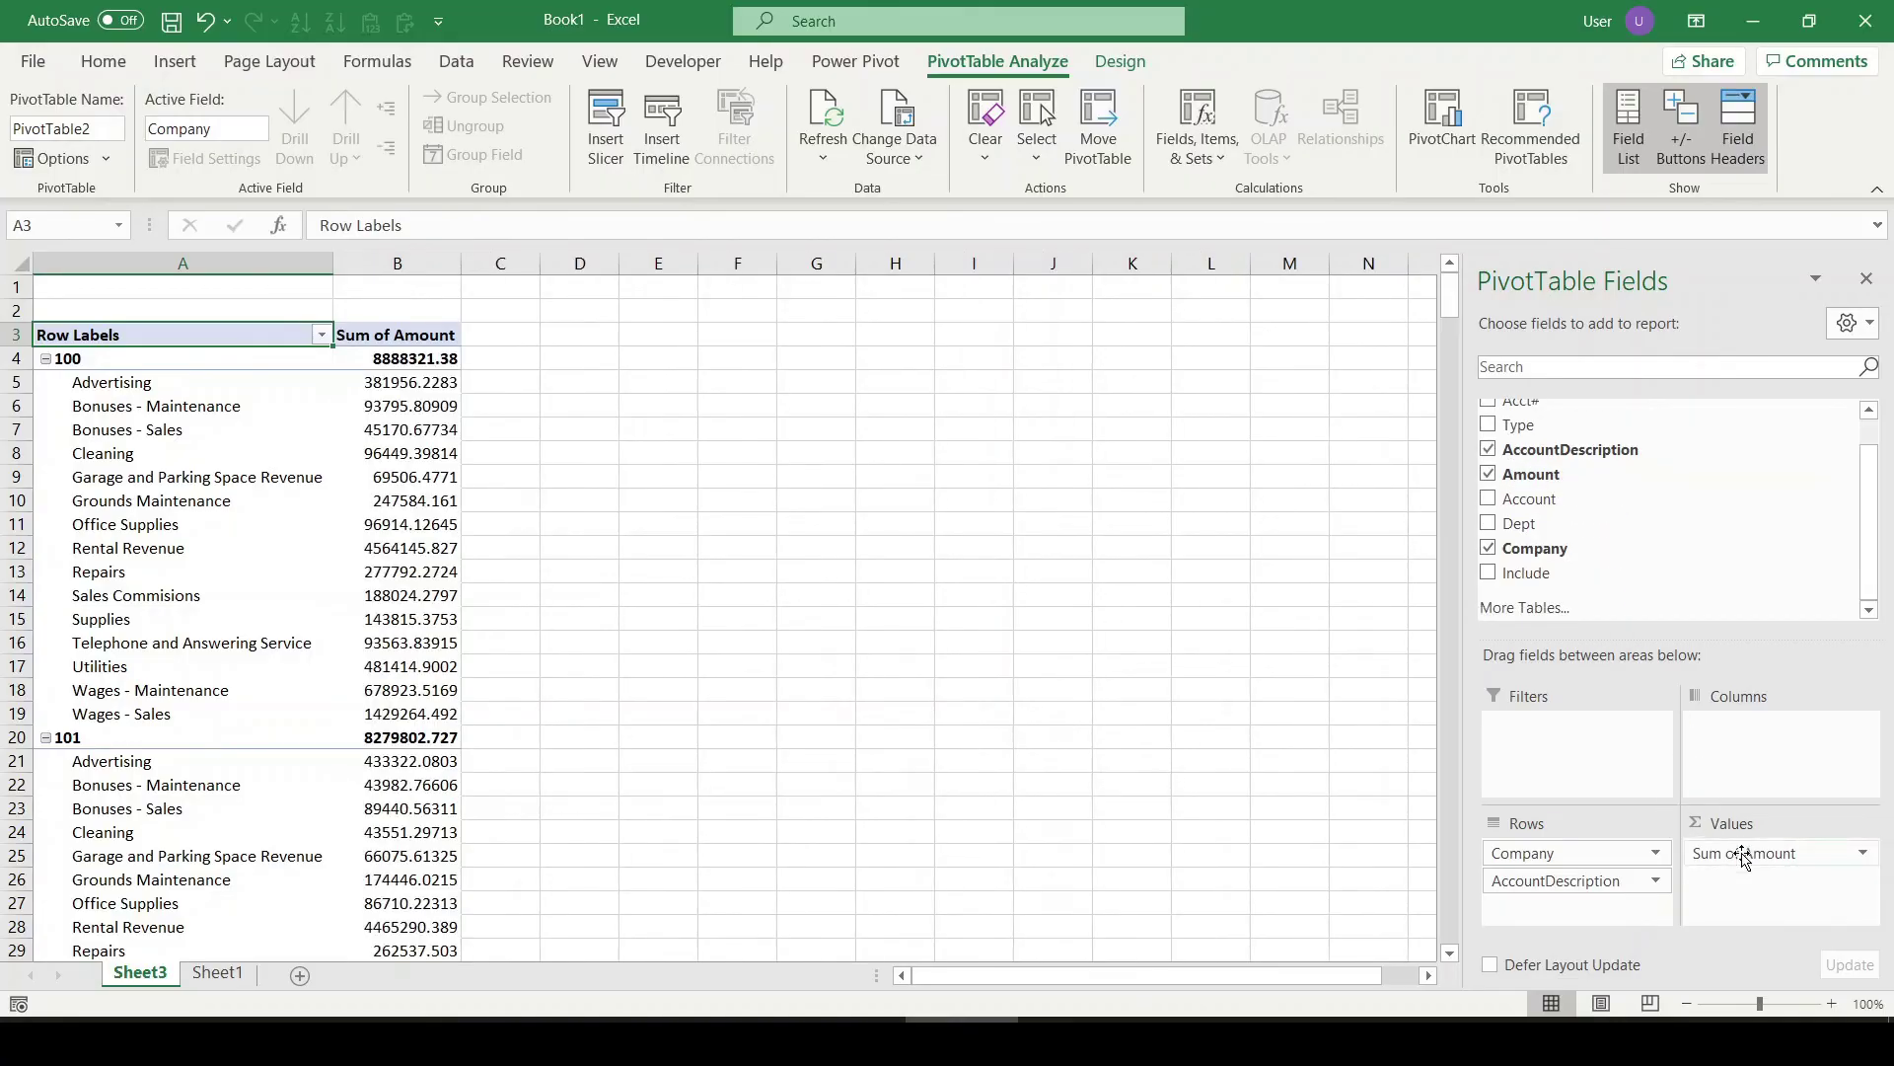
Format Sum of Amount as Currency with 0 decimal places through Value Field Settings
left_click(1742, 852)
left_click(1766, 819)
left_click(358, 530)
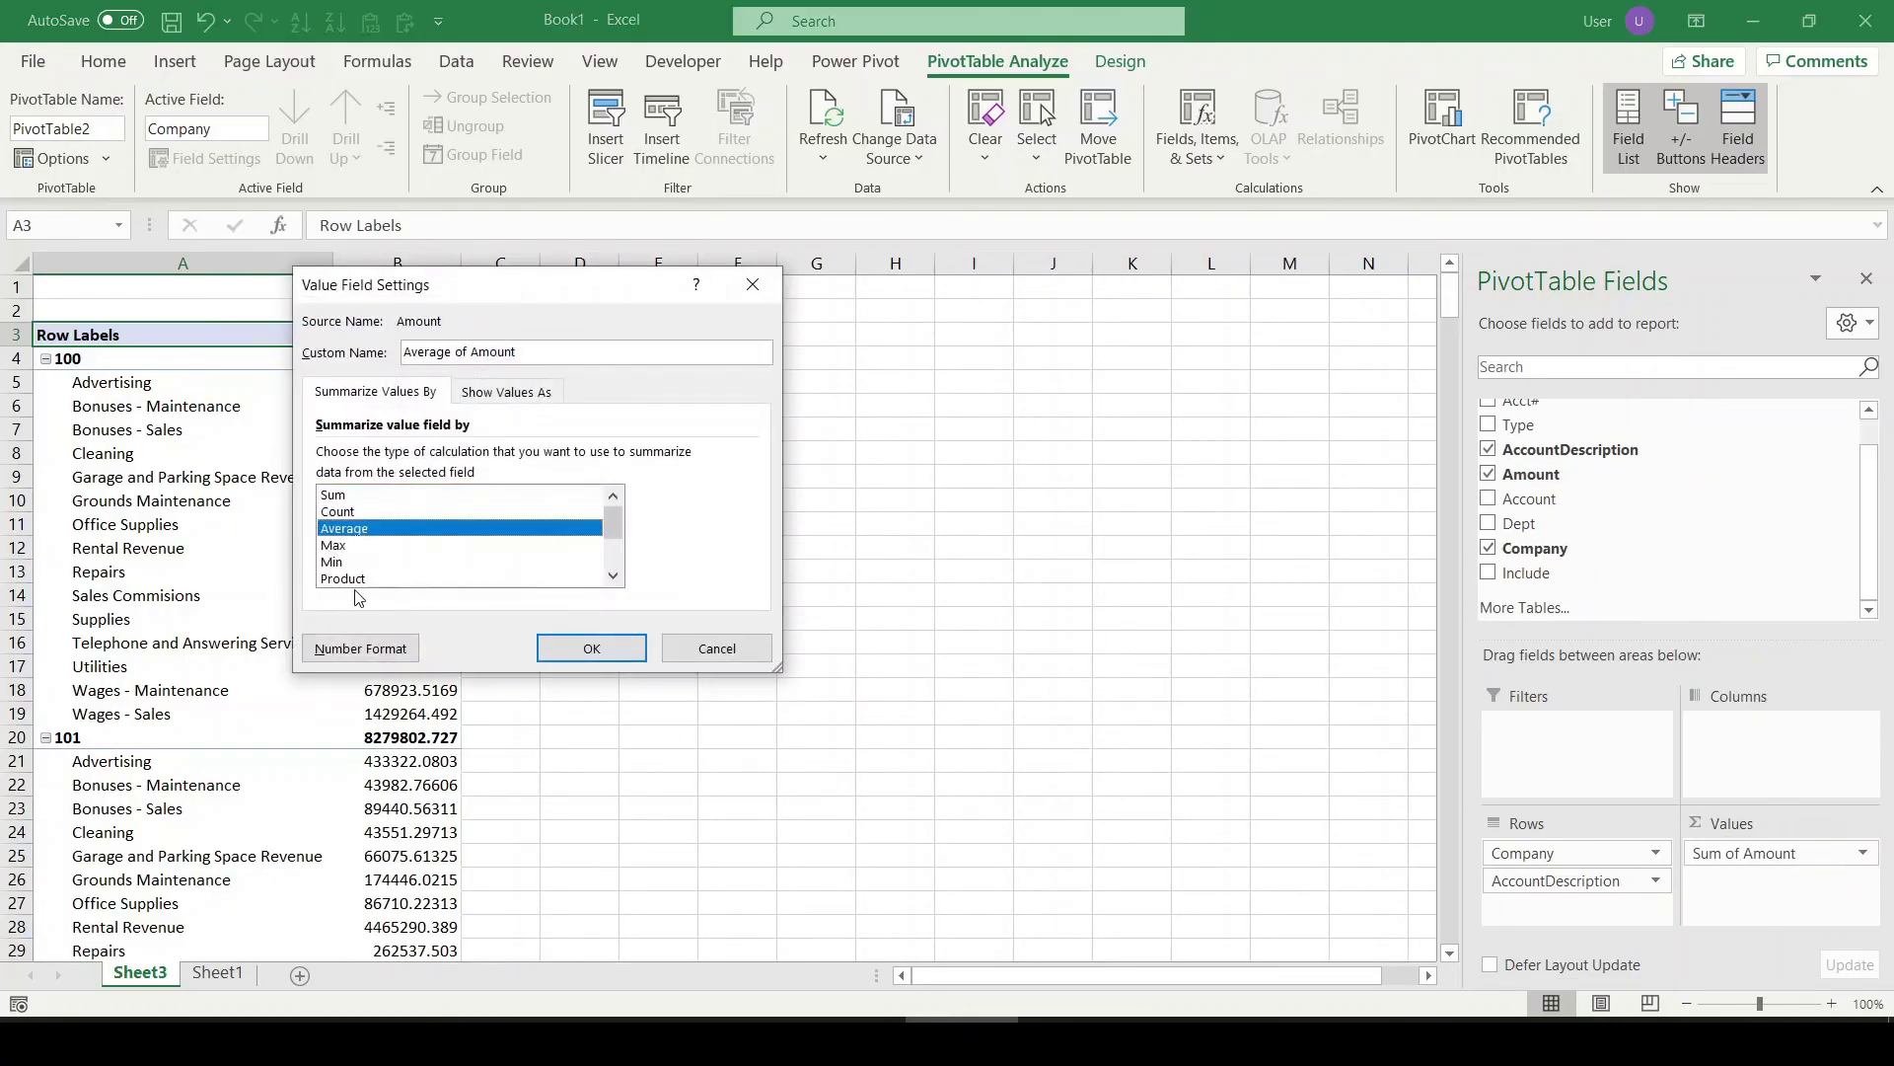
left_click(363, 646)
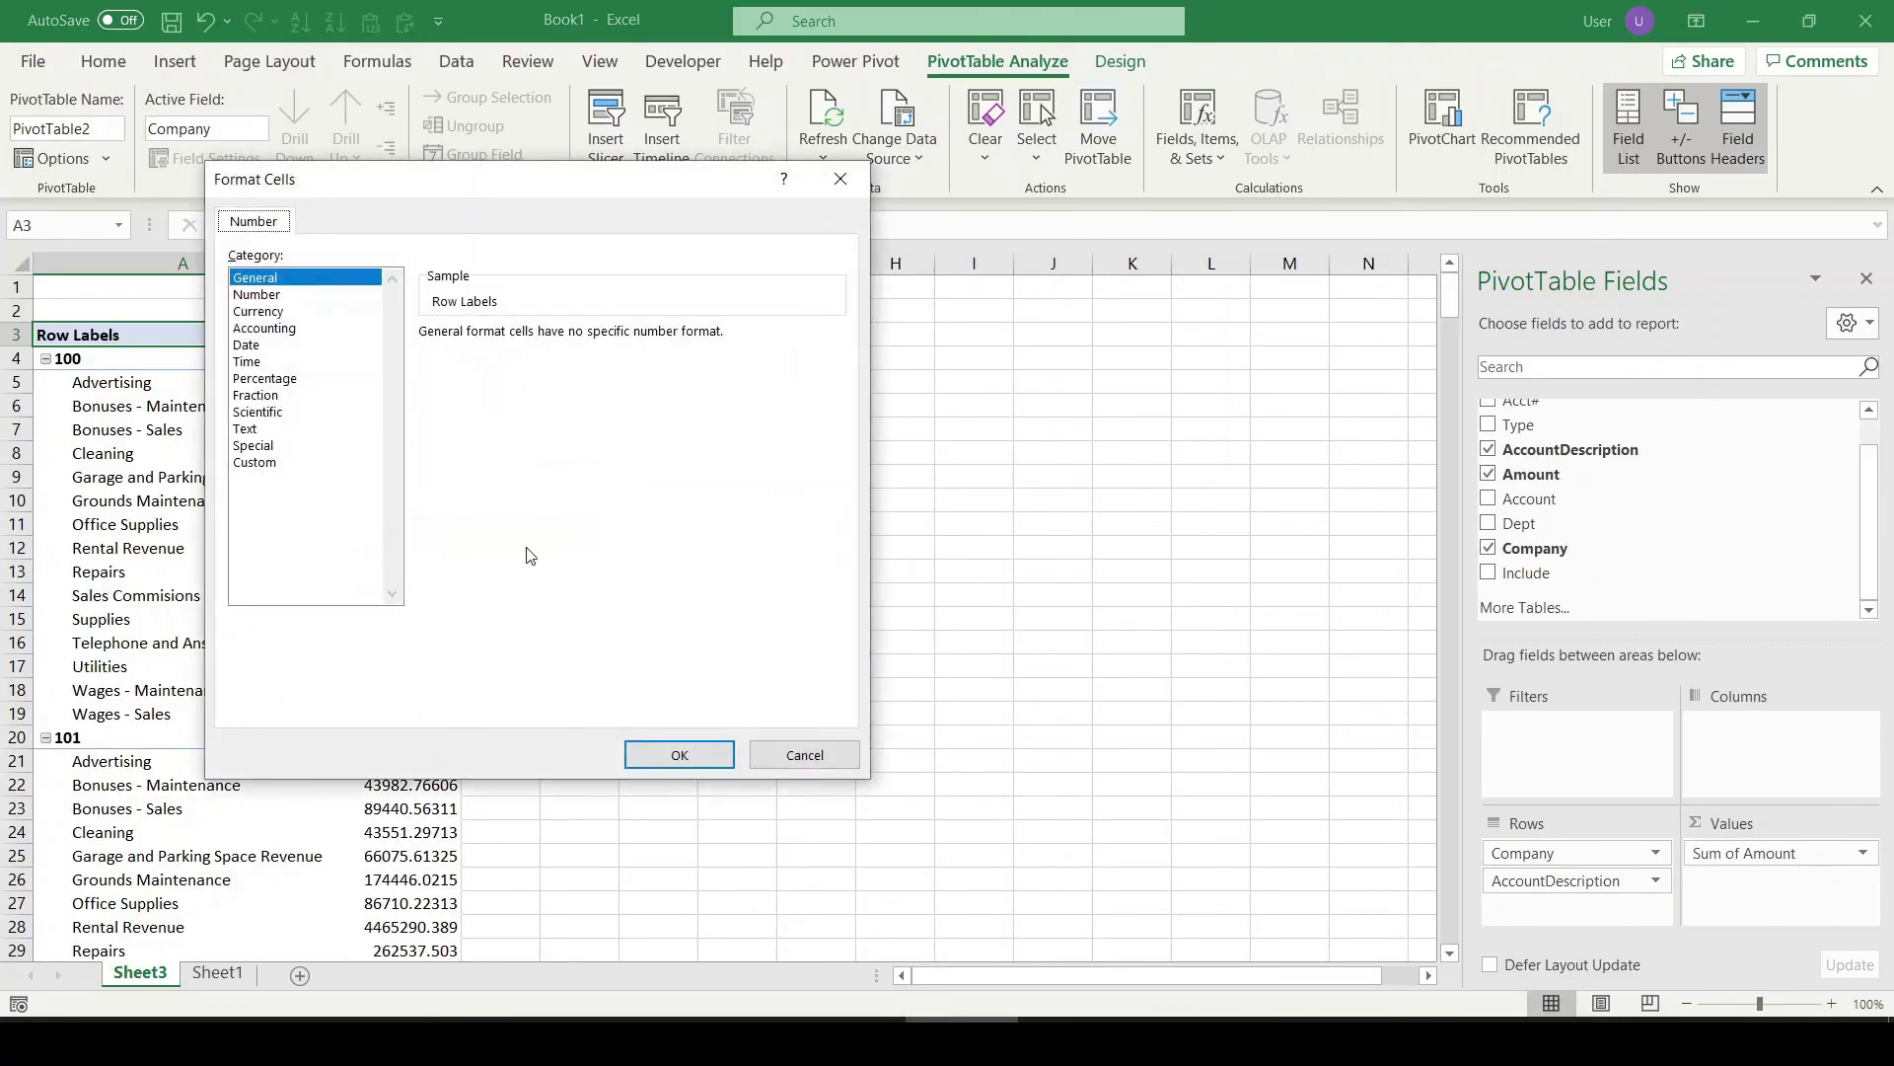
left_click(804, 754)
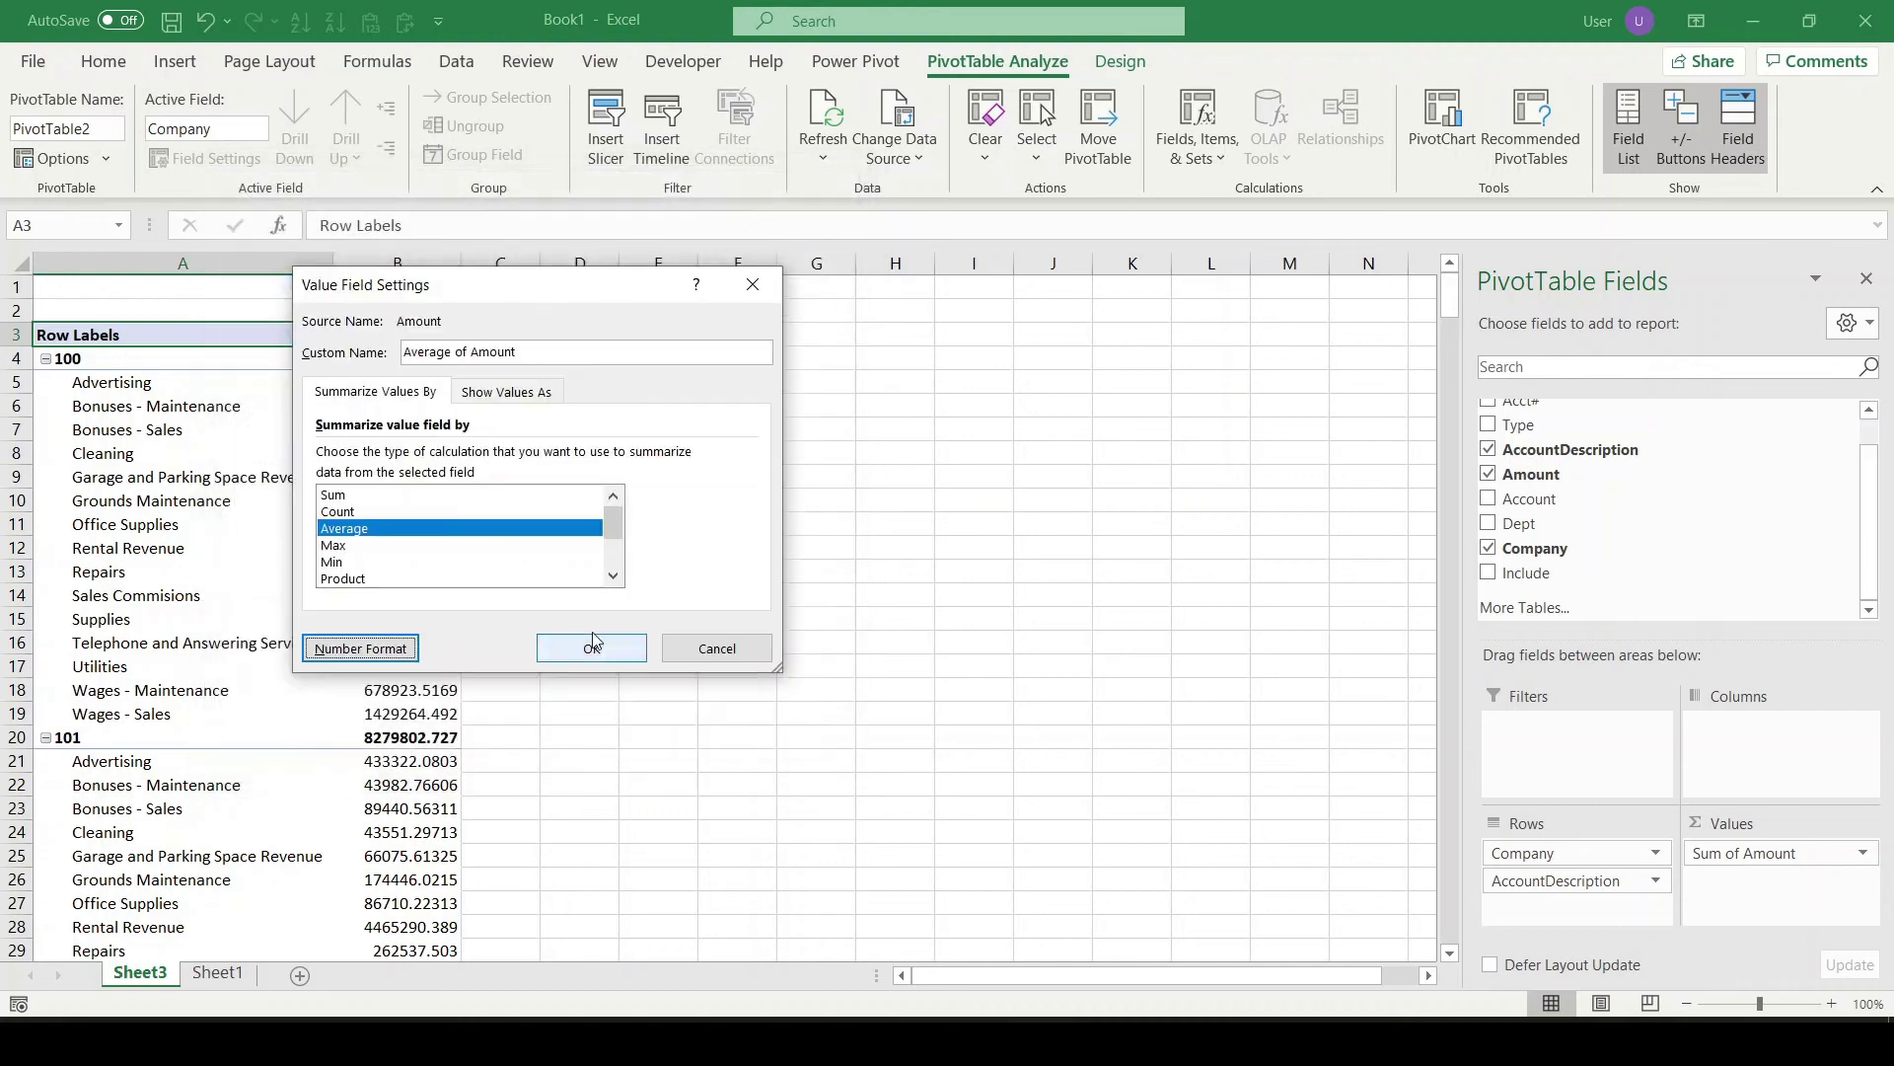
left_click(383, 497)
left_click(360, 648)
left_click(331, 295)
left_click(316, 311)
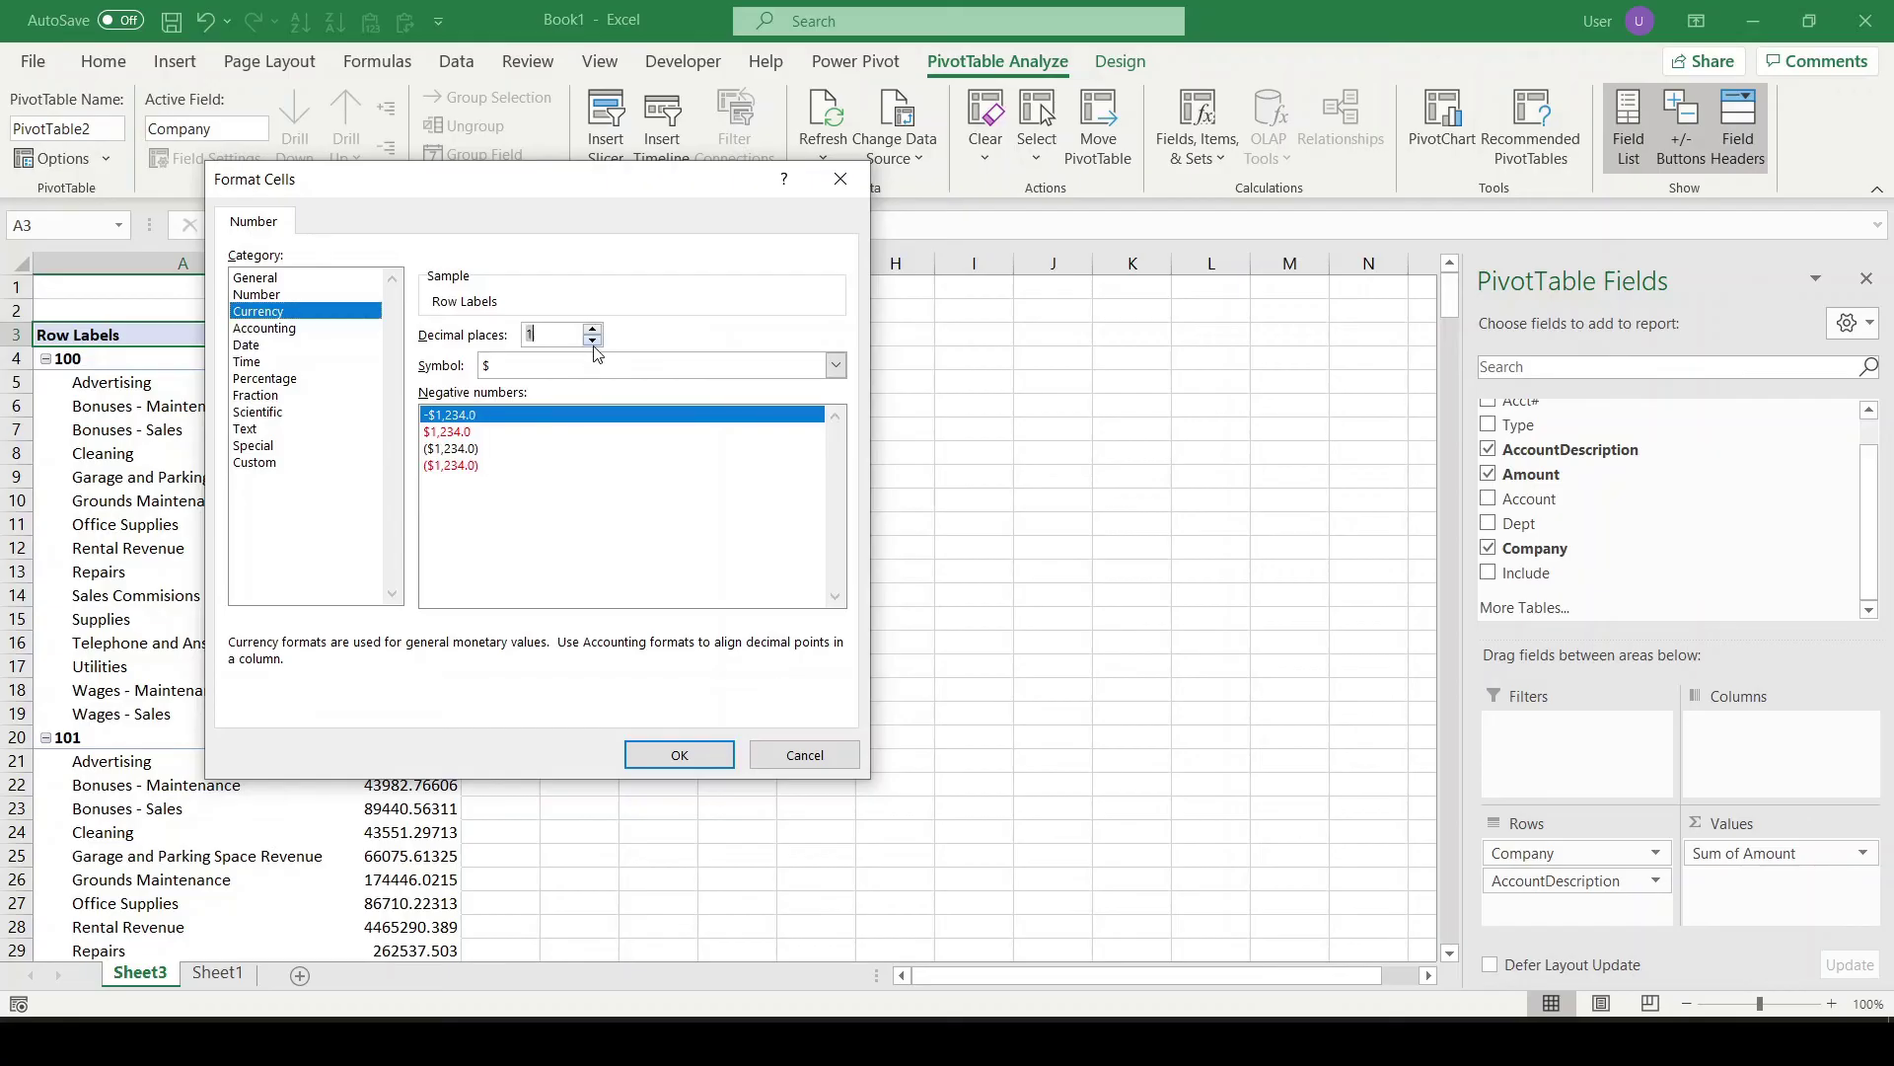
left_click(680, 755)
left_click(592, 648)
left_click(393, 455)
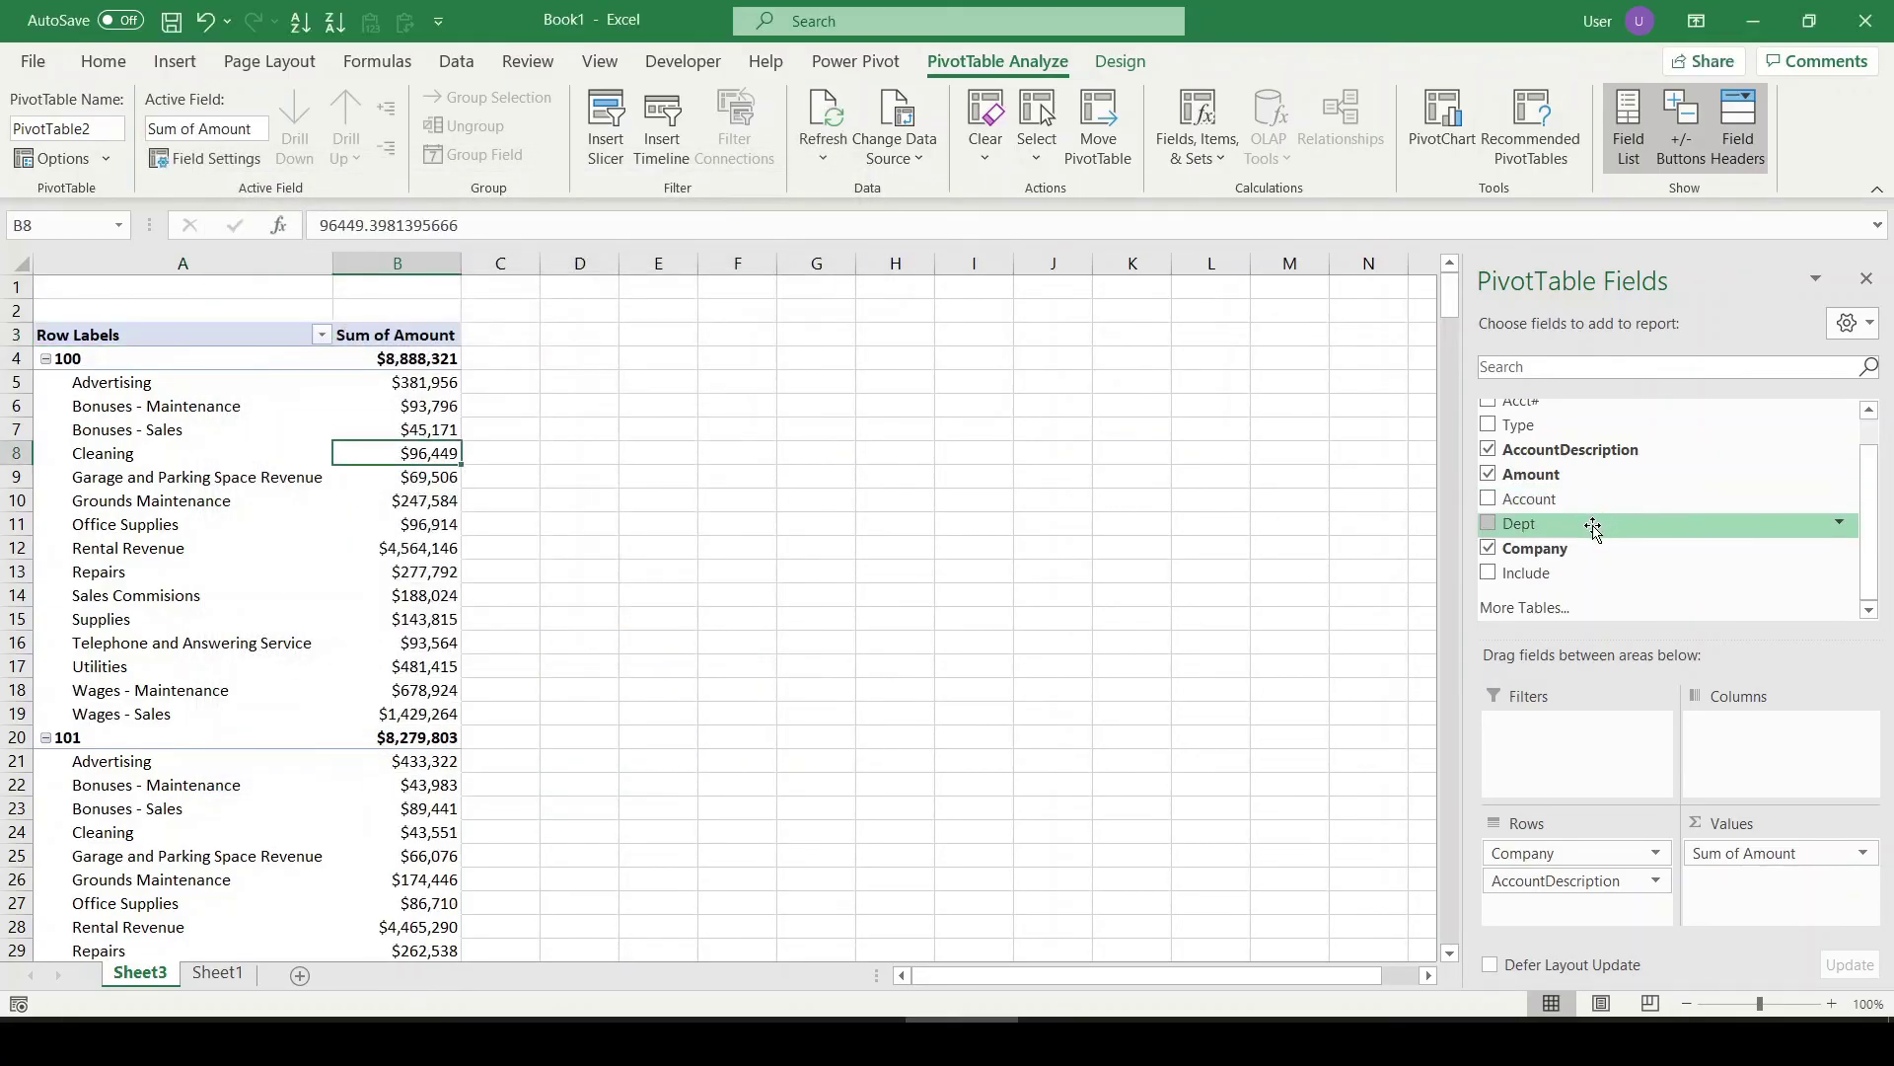
Add Include as a report filter and show only Include value 1
left_click_drag(1569, 577, 1566, 756)
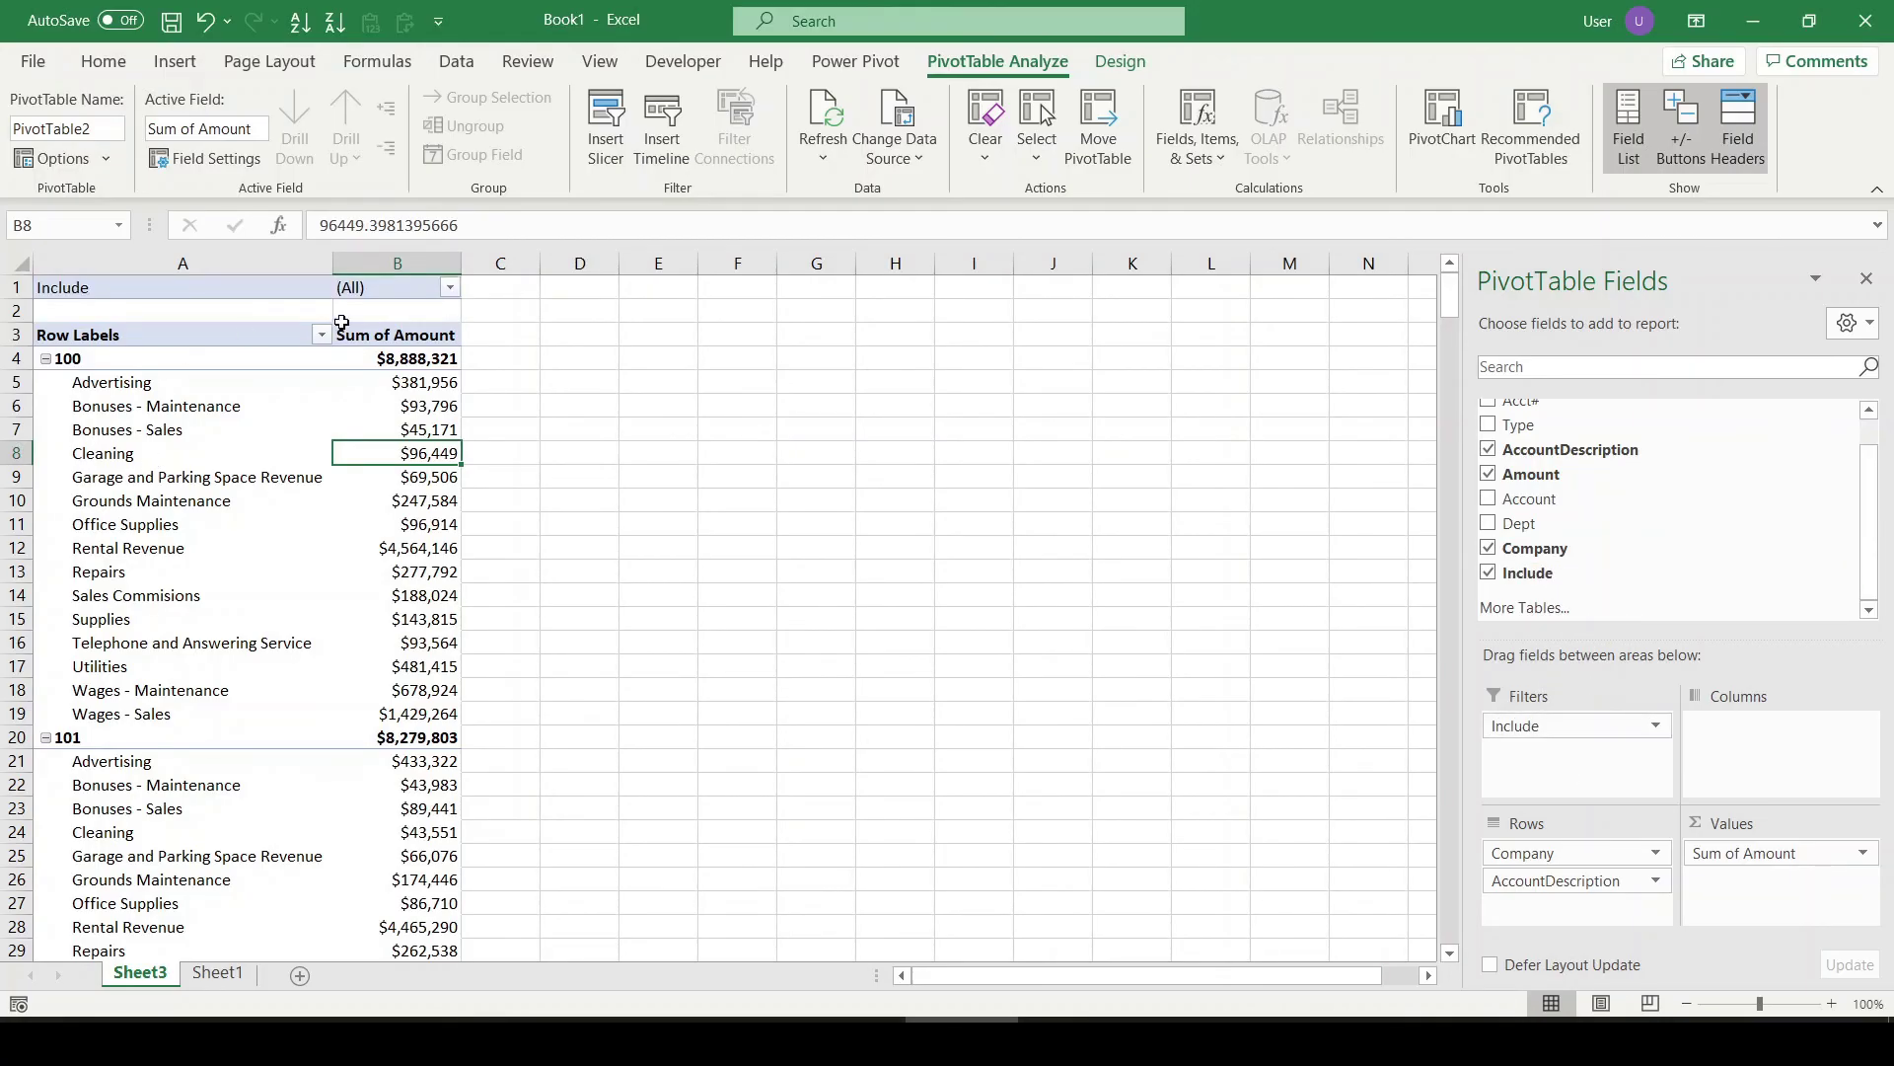
left_click(449, 287)
left_click(175, 561)
left_click(203, 342)
left_click(202, 387)
left_click(294, 601)
left_click(409, 548)
left_click(69, 358)
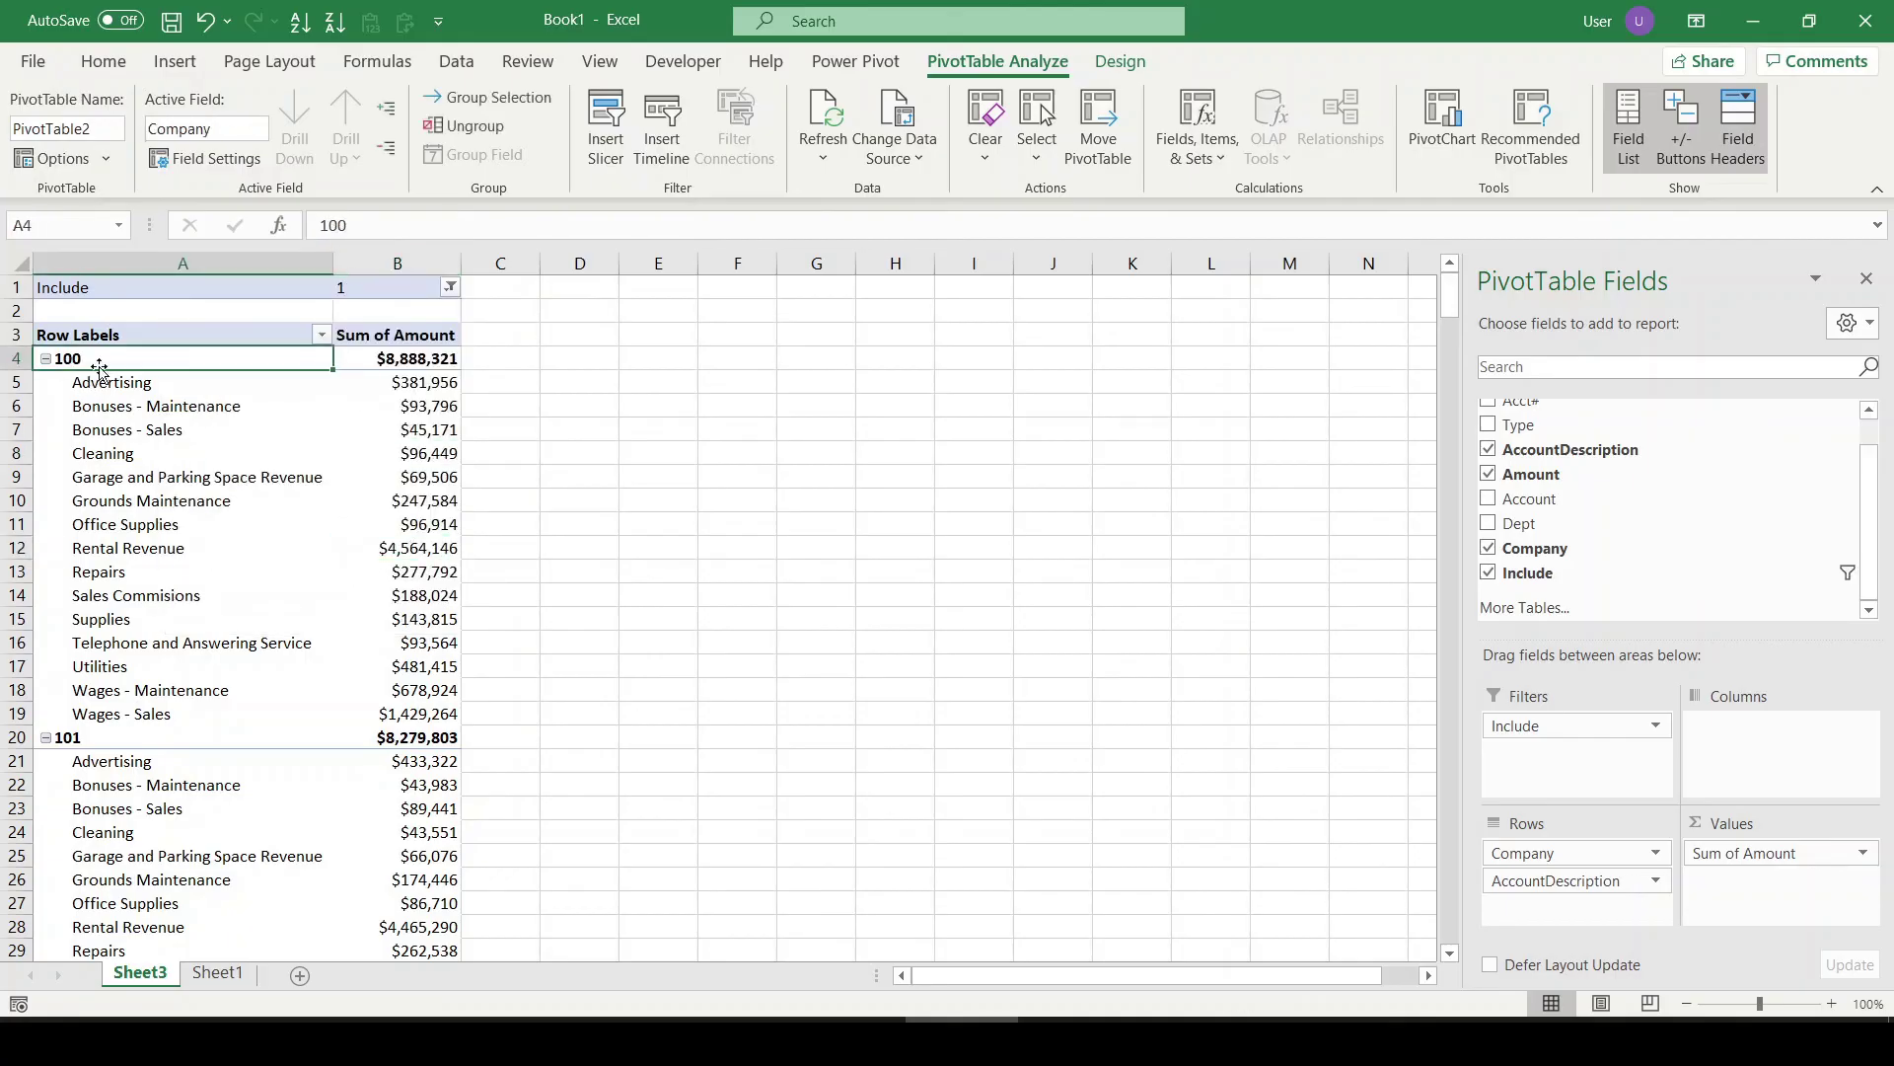
scroll(181, 592, "down", 17)
scroll(180, 589, "down", 20)
scroll(192, 602, "down", 15)
scroll(92, 392, "up", 1)
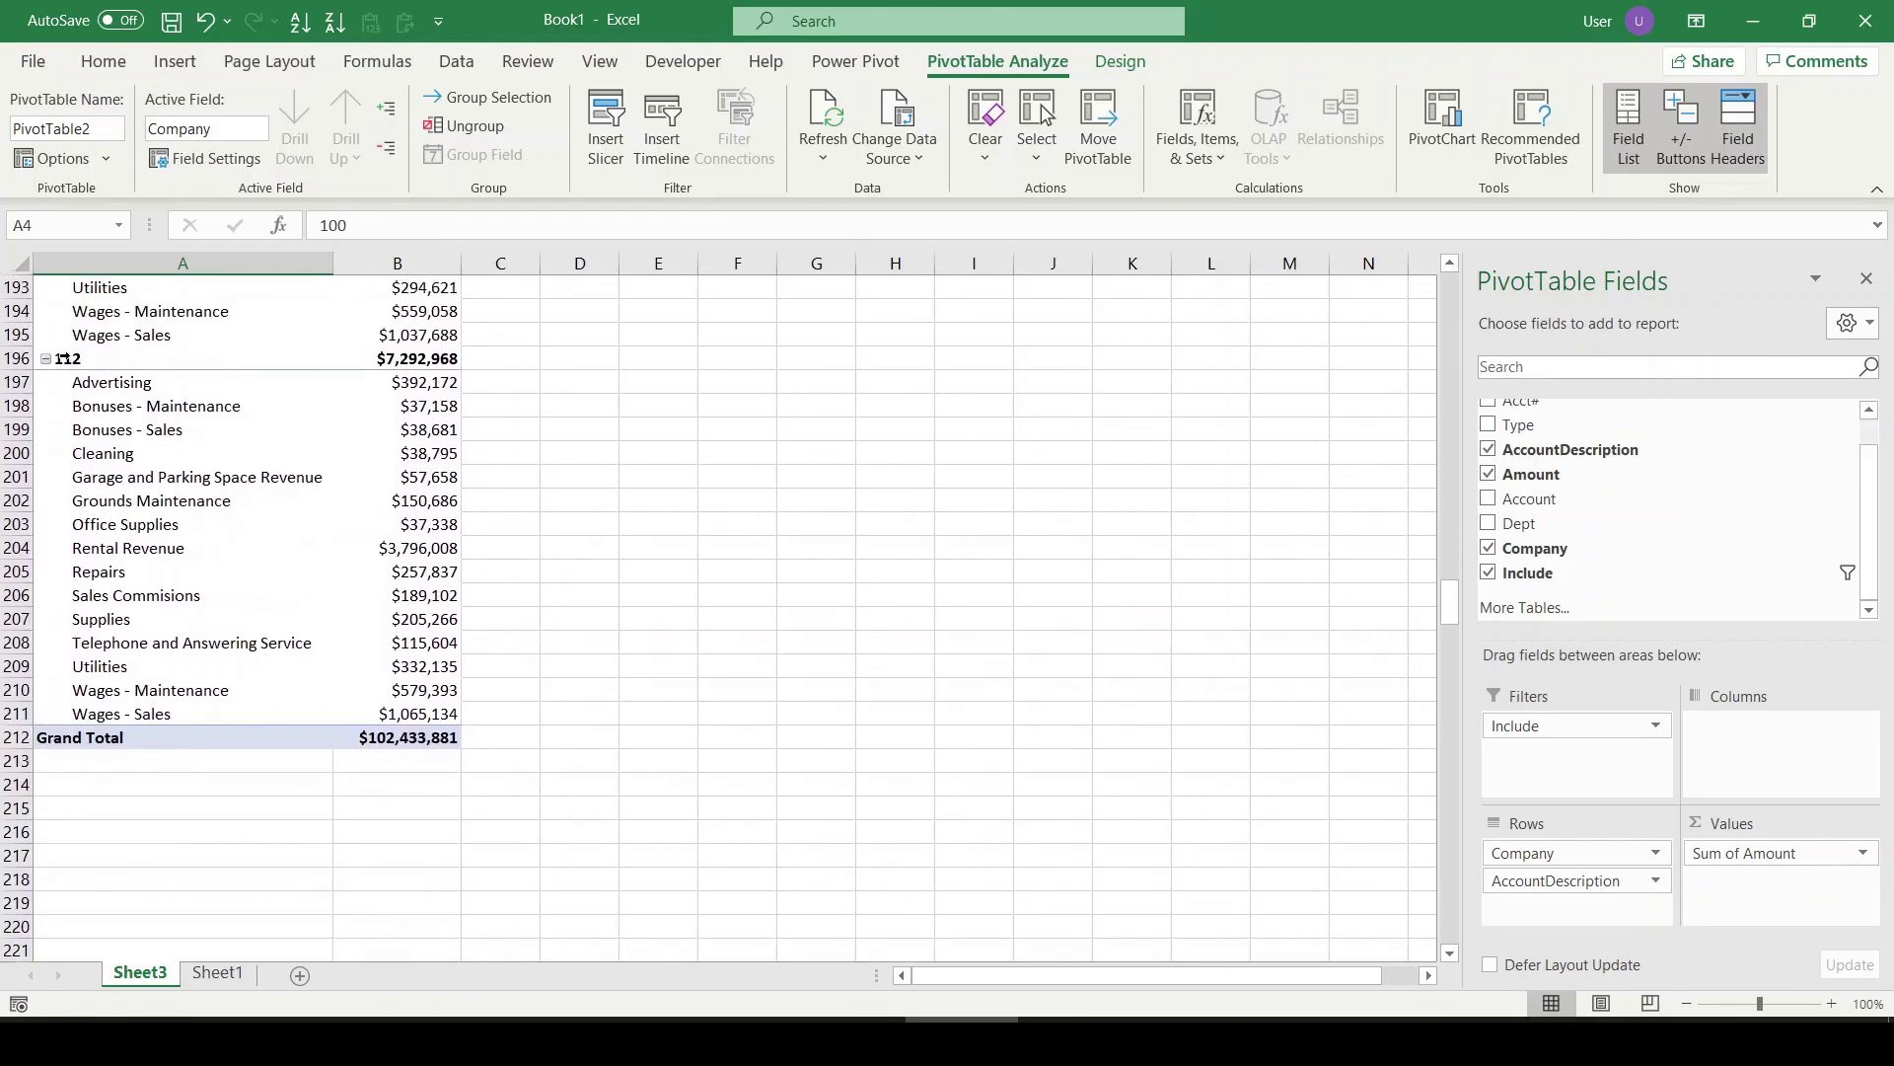
left_click(83, 361)
left_click(134, 475)
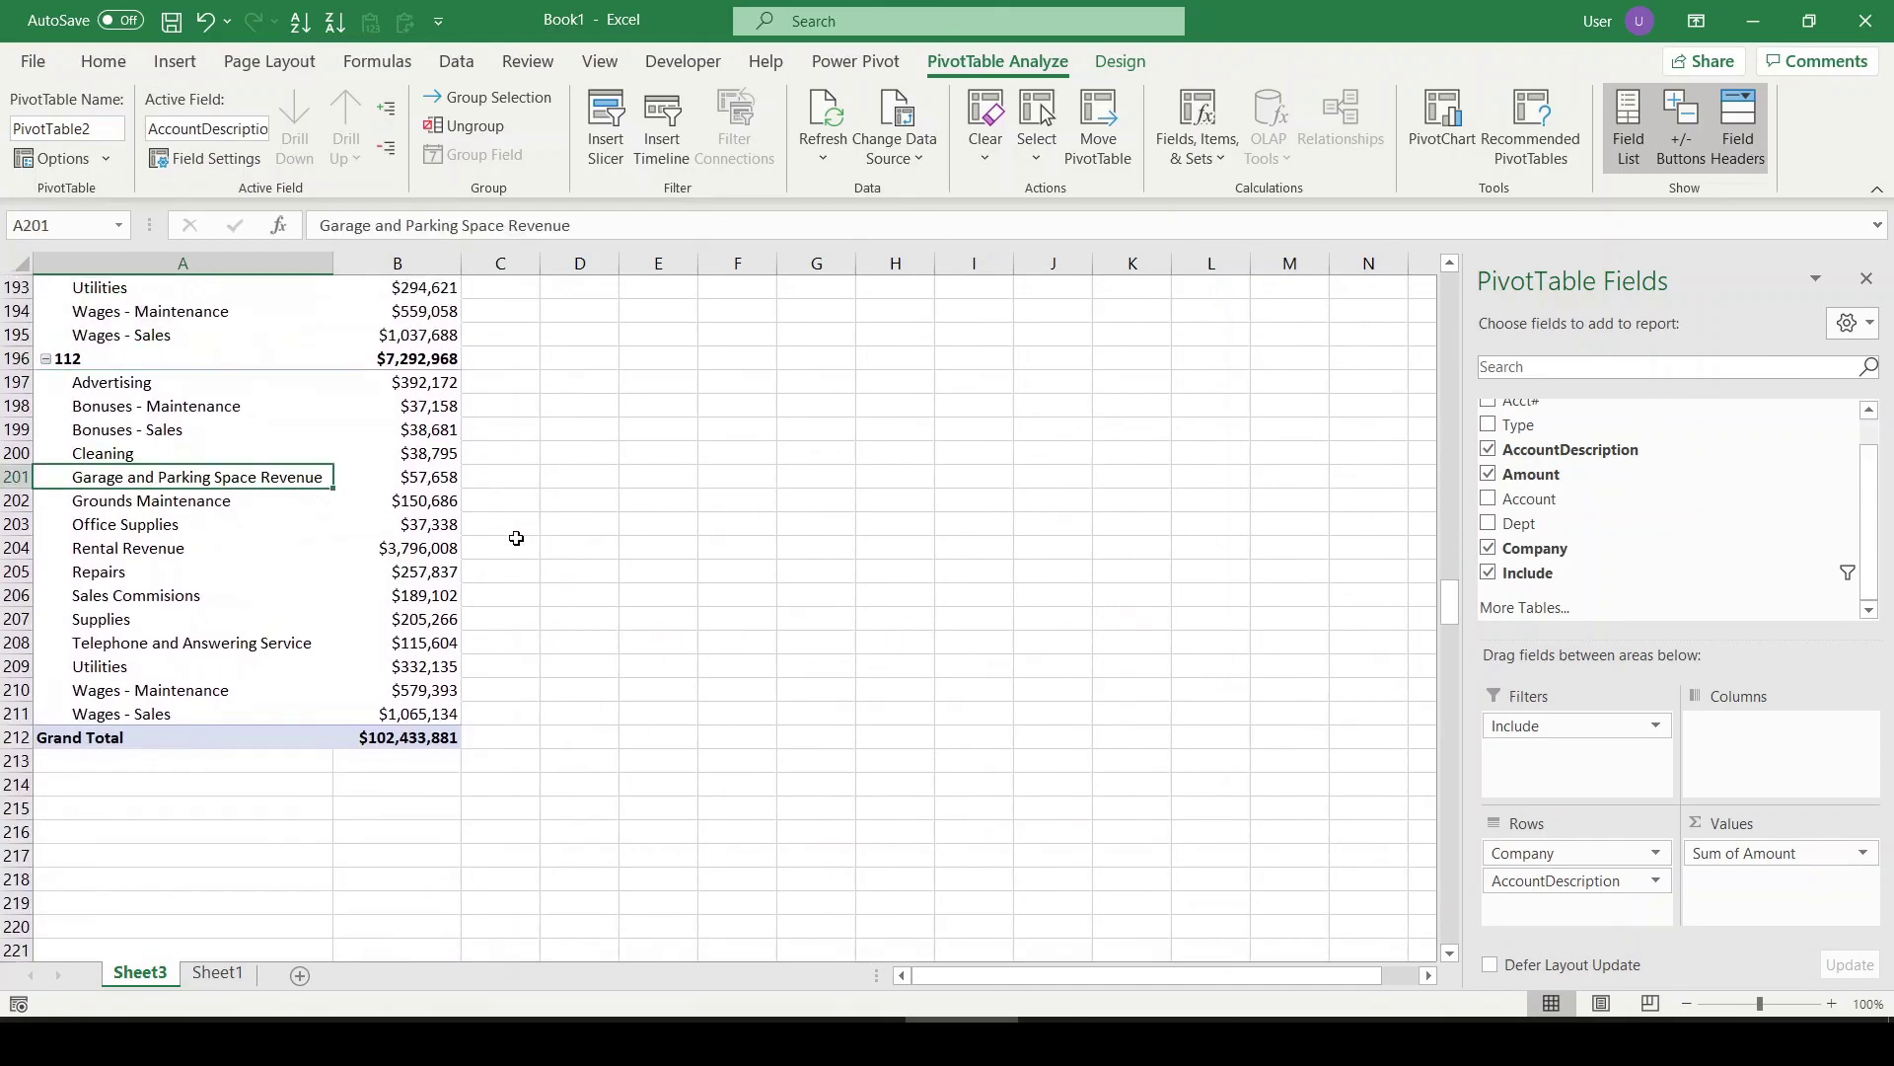
scroll(1395, 590, "up", 1)
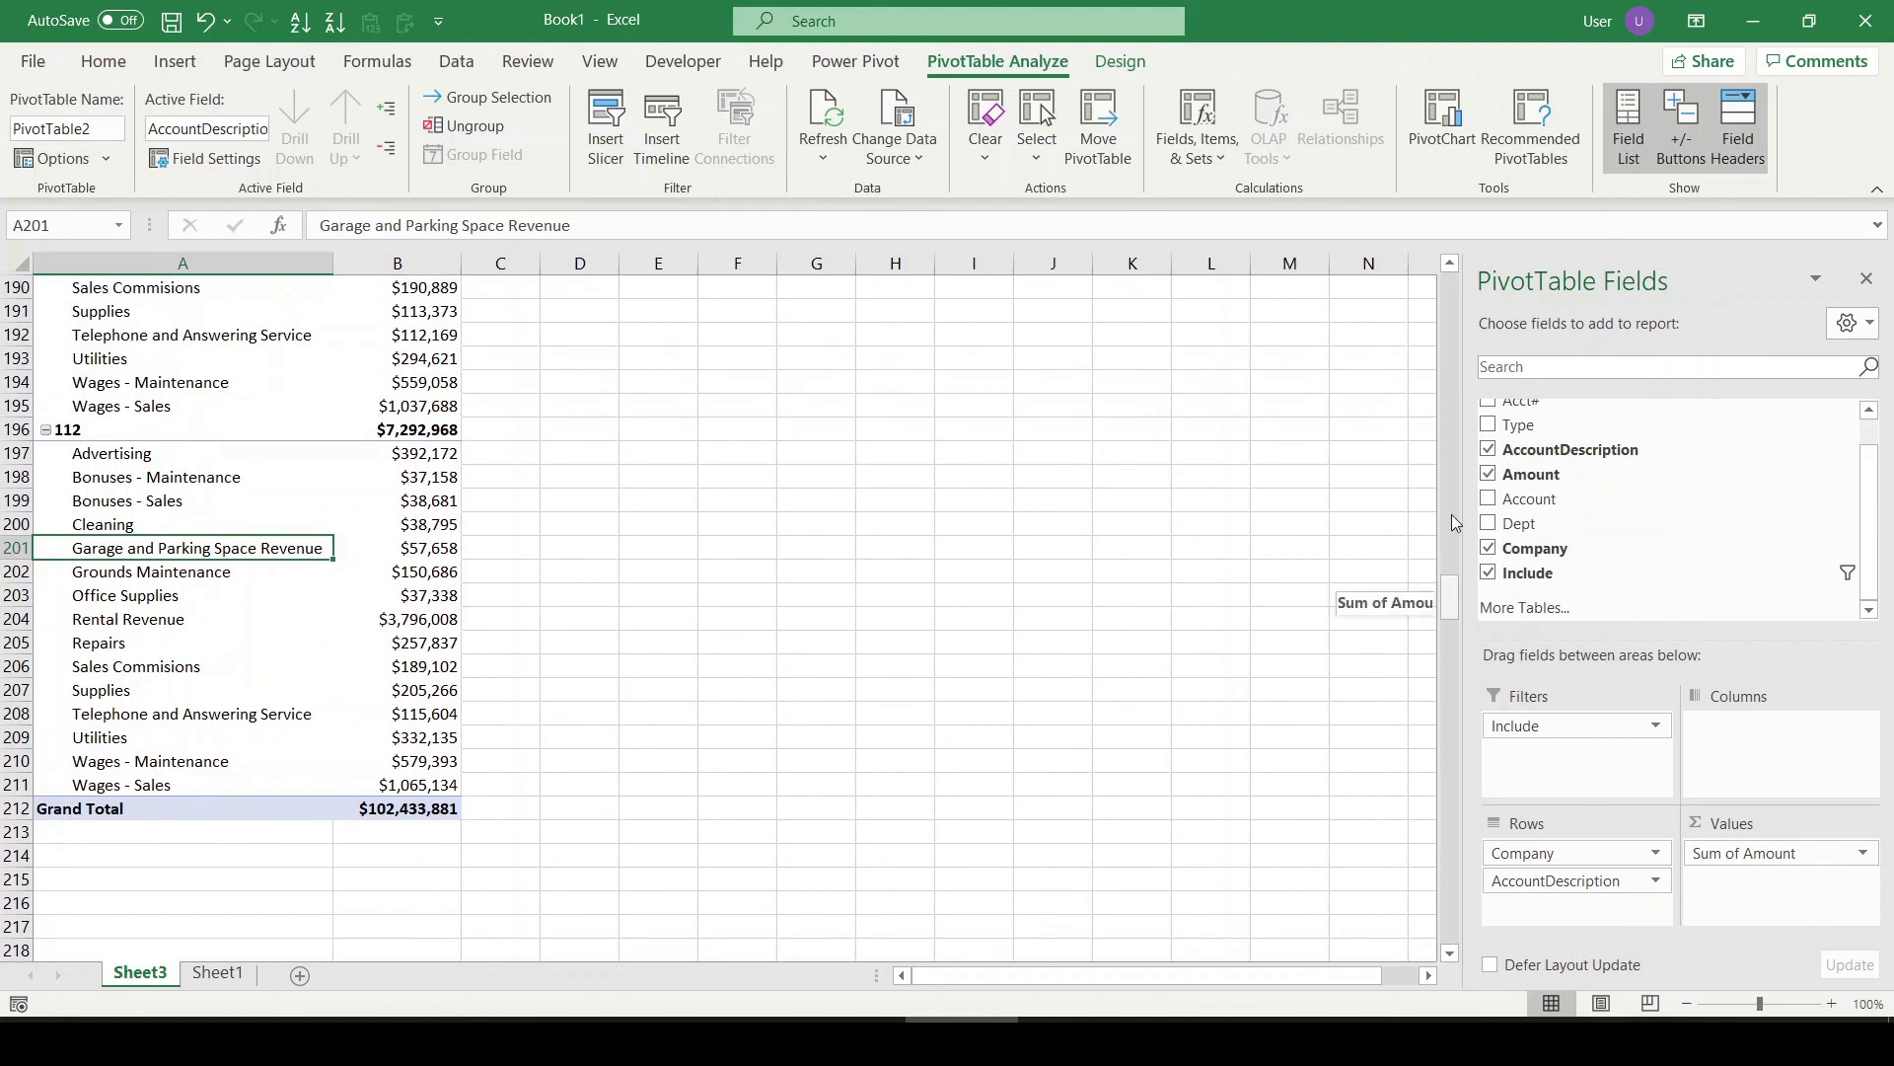
left_click(1450, 306)
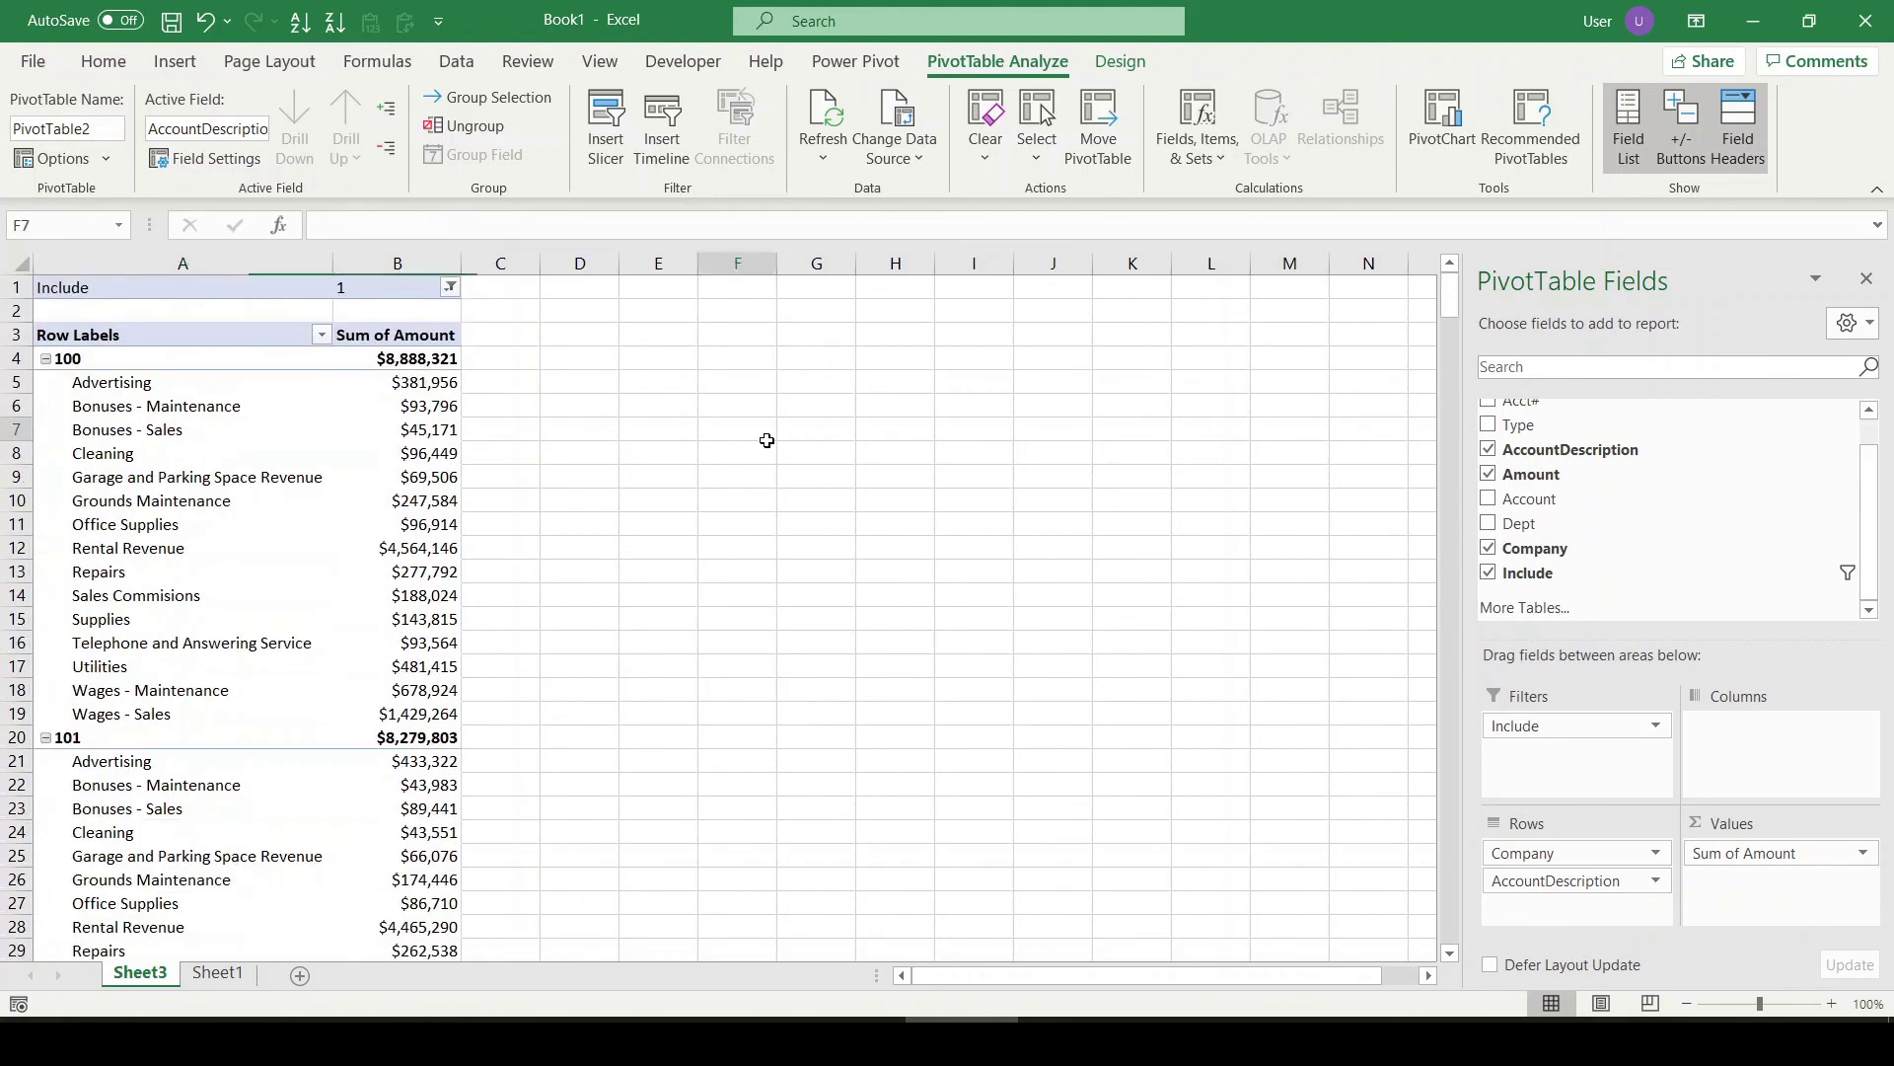